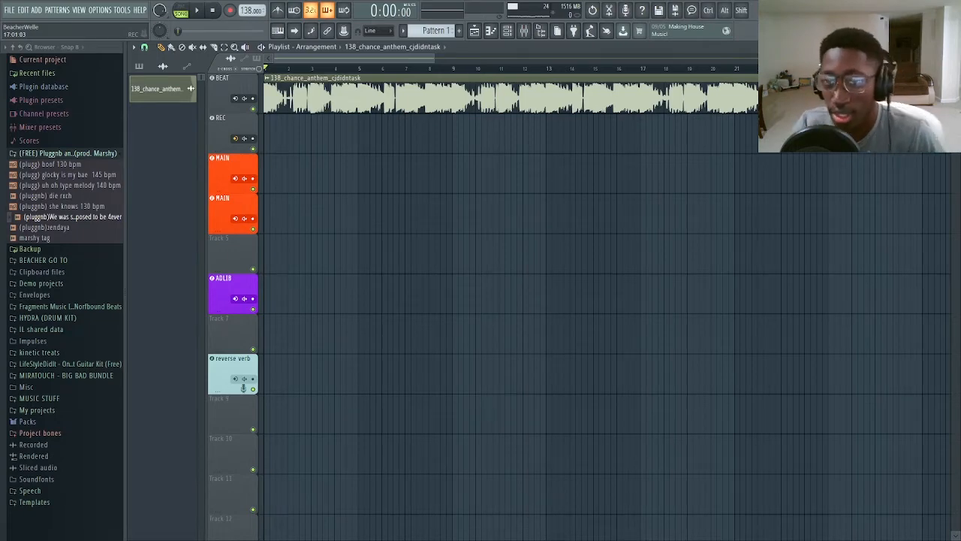
Record a first vocal take over the beat on the REC track and normalize the recorded clip.
scroll(517, 184, down, 5)
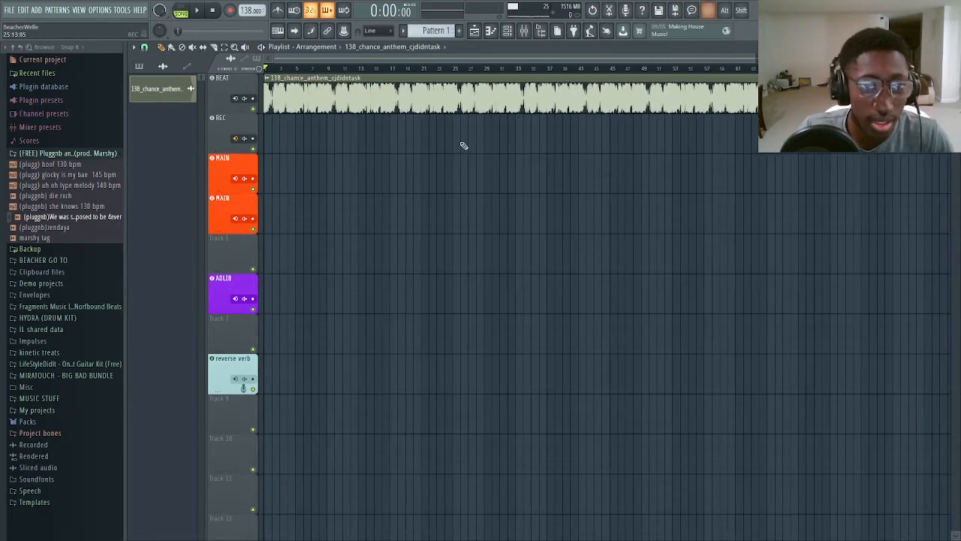
click(465, 144)
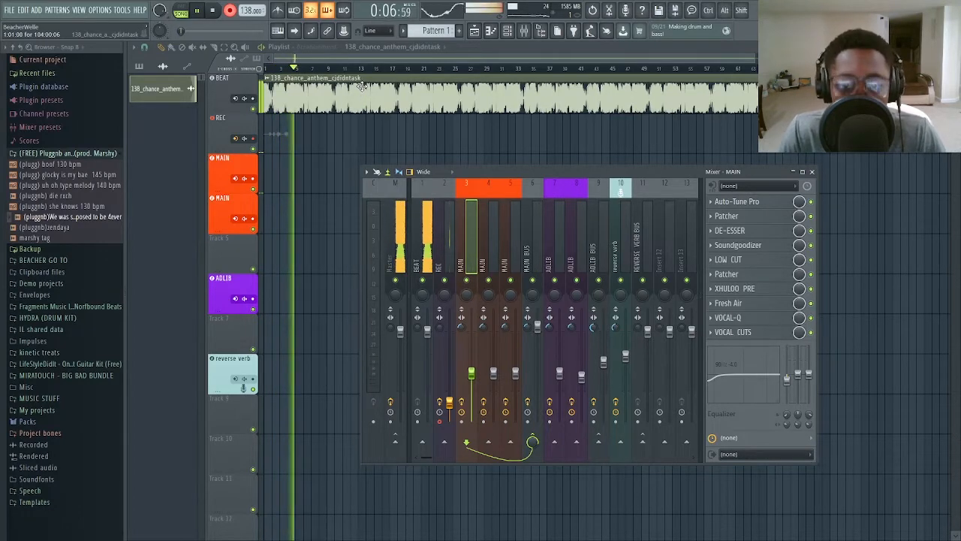
key(r)
double_click(283, 136)
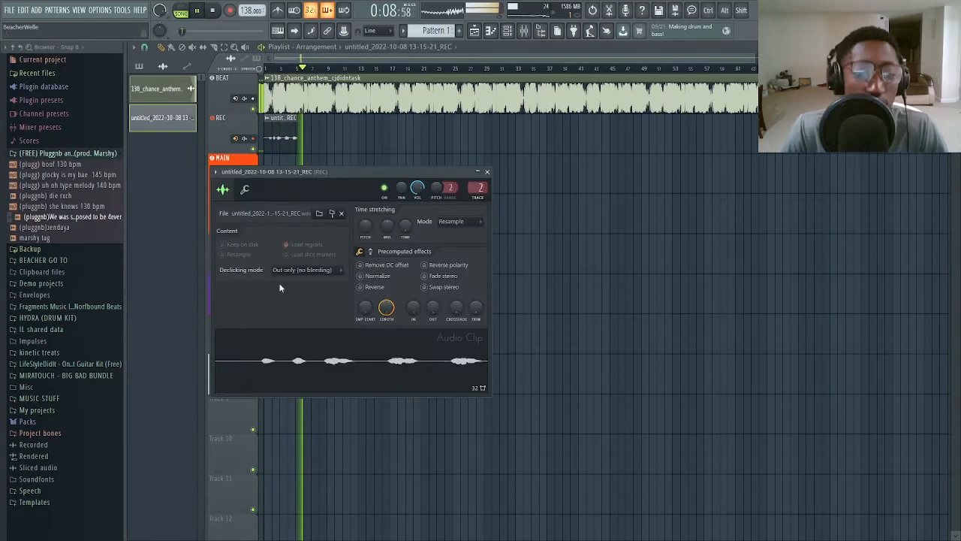
click(369, 276)
Move the first take's clip to the upper MAIN track and trim the silence from its start.
drag(313, 155, 262, 135)
key(space)
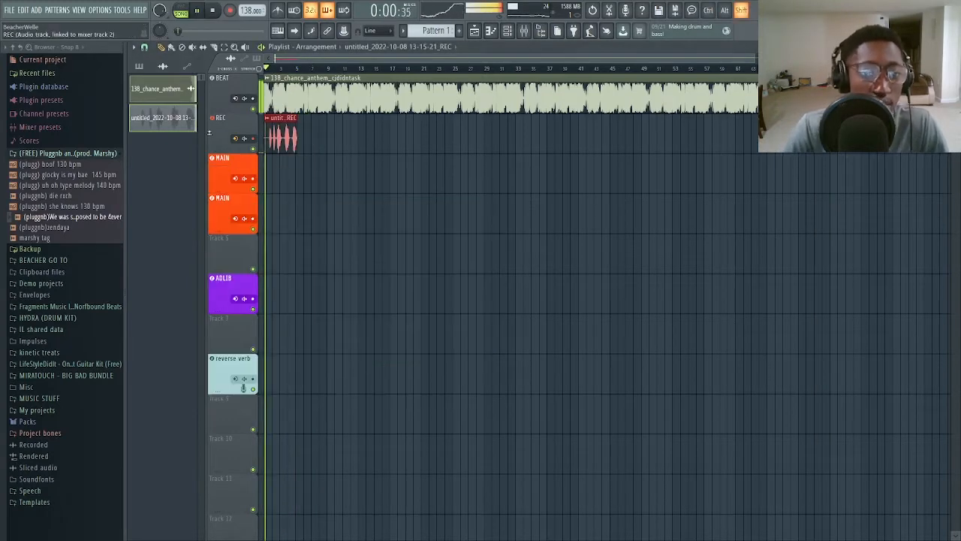
key(shift+Down)
scroll(357, 111, up, 6)
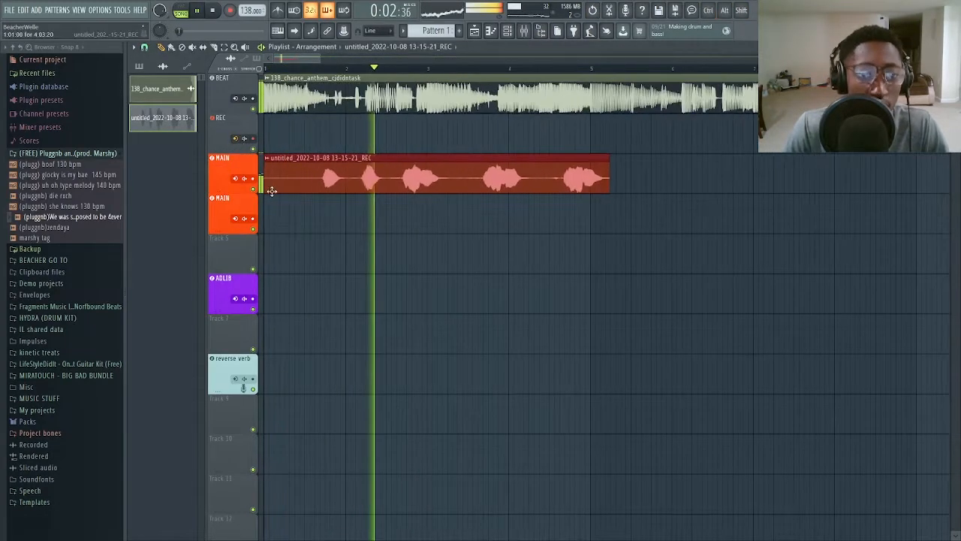
drag(296, 174, 313, 173)
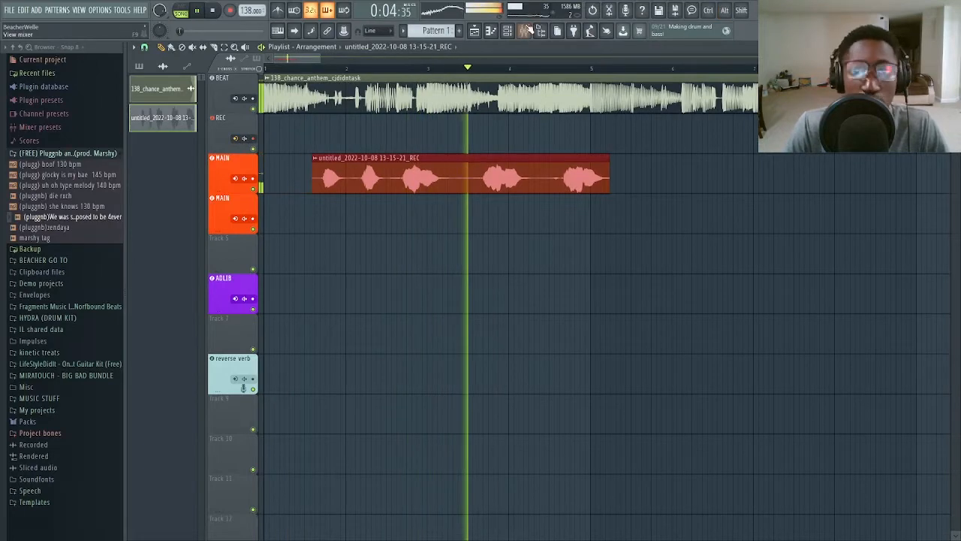
Play the vocal from the start and inspect the MAIN BUS channel's effect slots in the mixer.
key(F9)
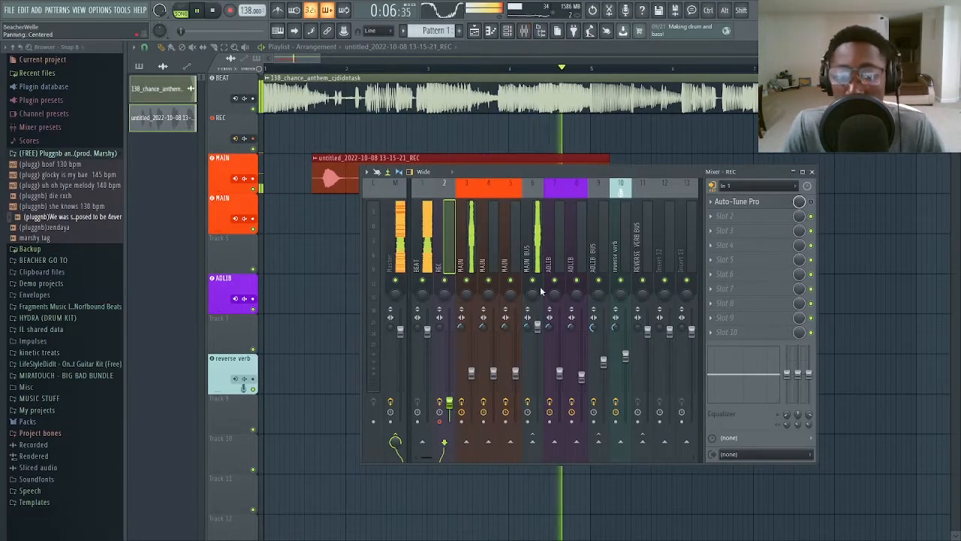
key(space)
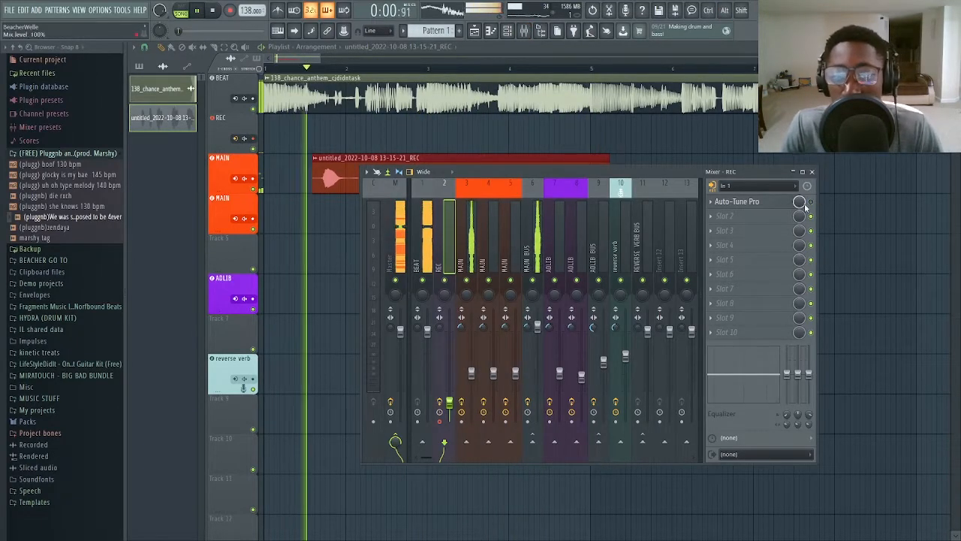
click(538, 252)
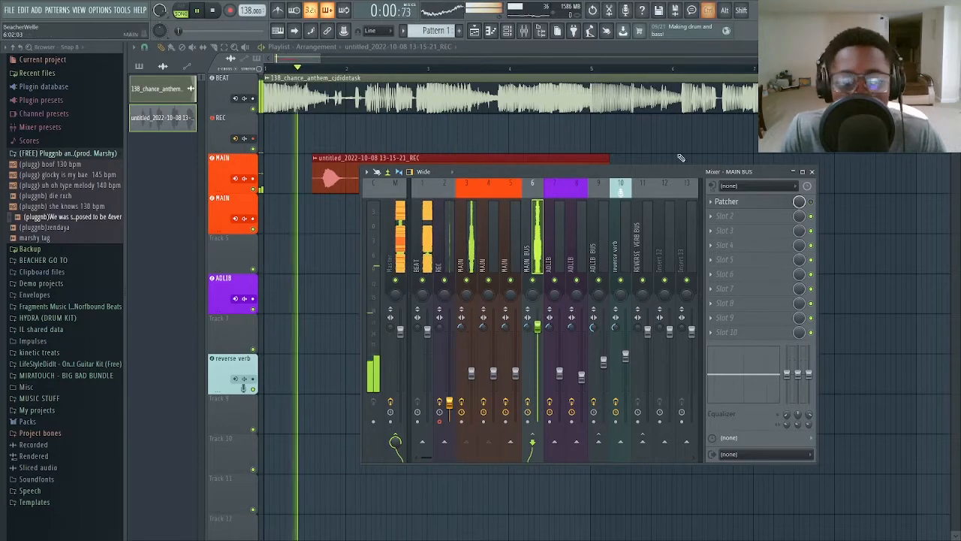
click(812, 171)
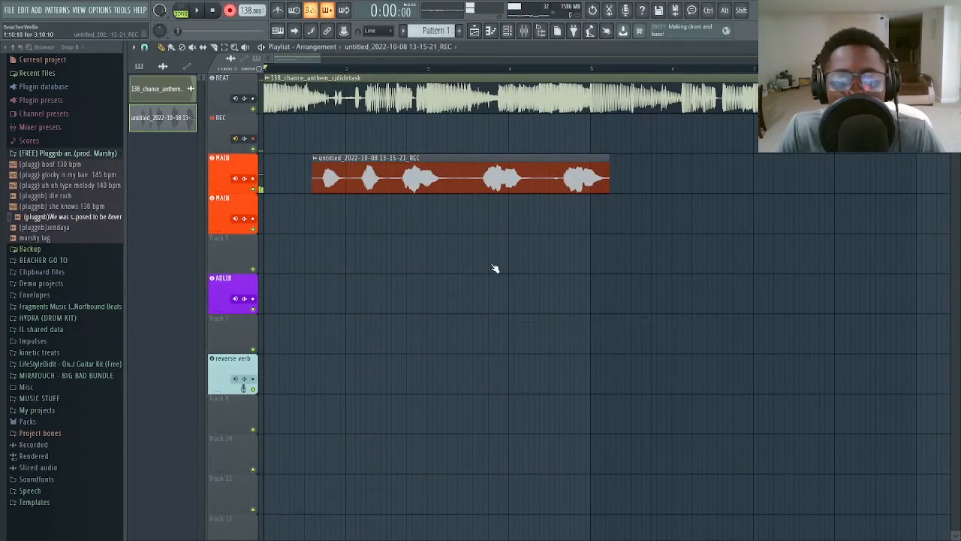
Try In 1 - In 2 as the MAIN BUS input and record a second vocal take on the REC track.
key(F9)
click(733, 245)
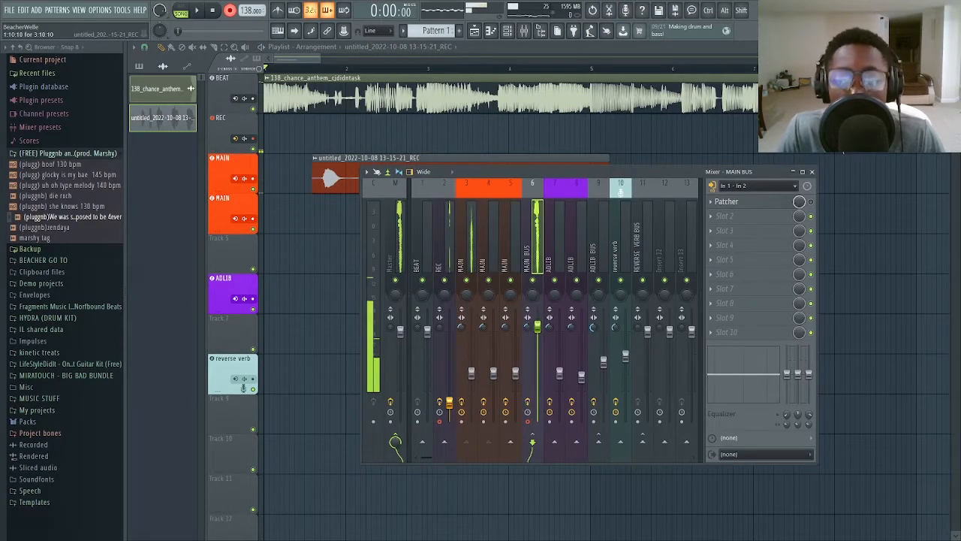
key(space)
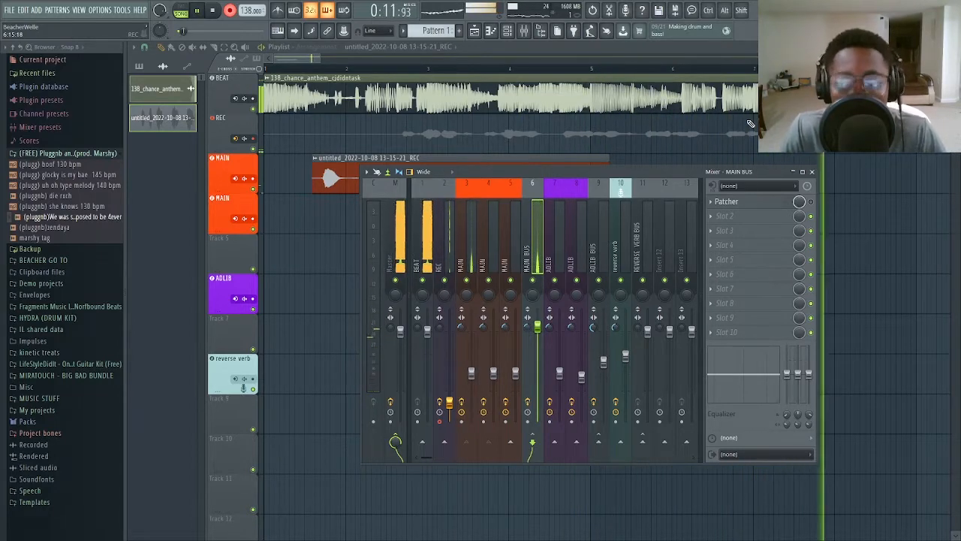
key(r)
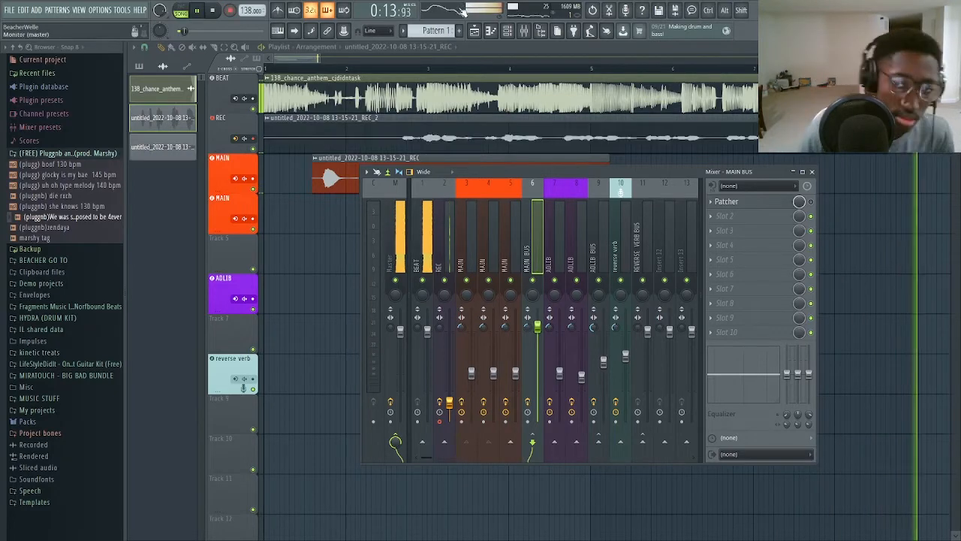
Normalize the second take's clip and move it from the REC track to the lower MAIN track.
double_click(273, 128)
click(395, 290)
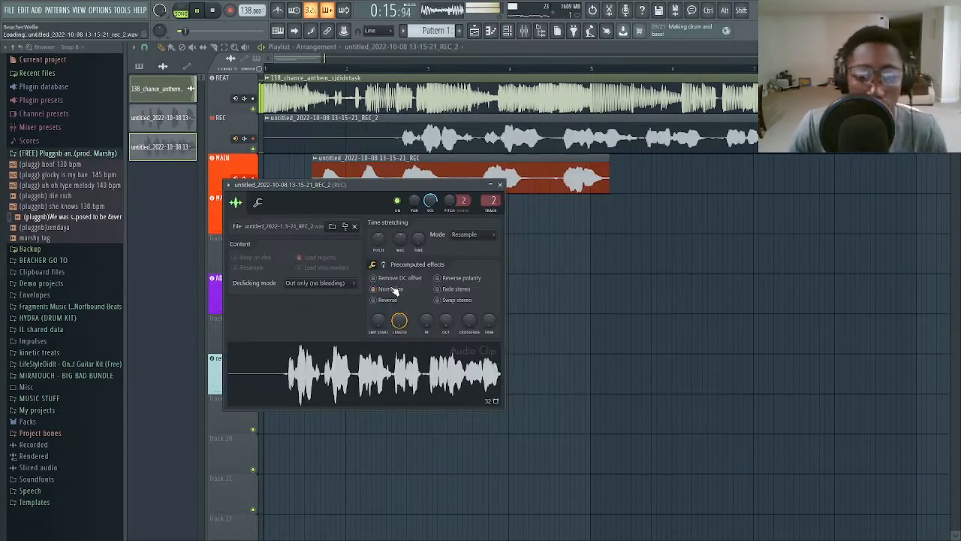
ctrl+click(493, 137)
key(shift+Down)
key(shift+Down)
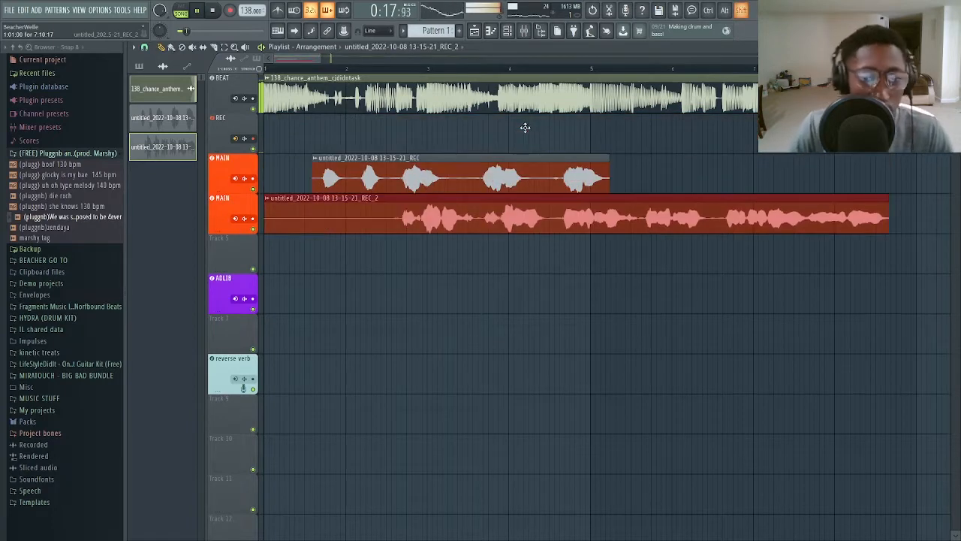
Trim the silence from the start of the second take's clip on the lower MAIN track.
key(space)
key(space)
drag(265, 216, 387, 228)
double_click(389, 227)
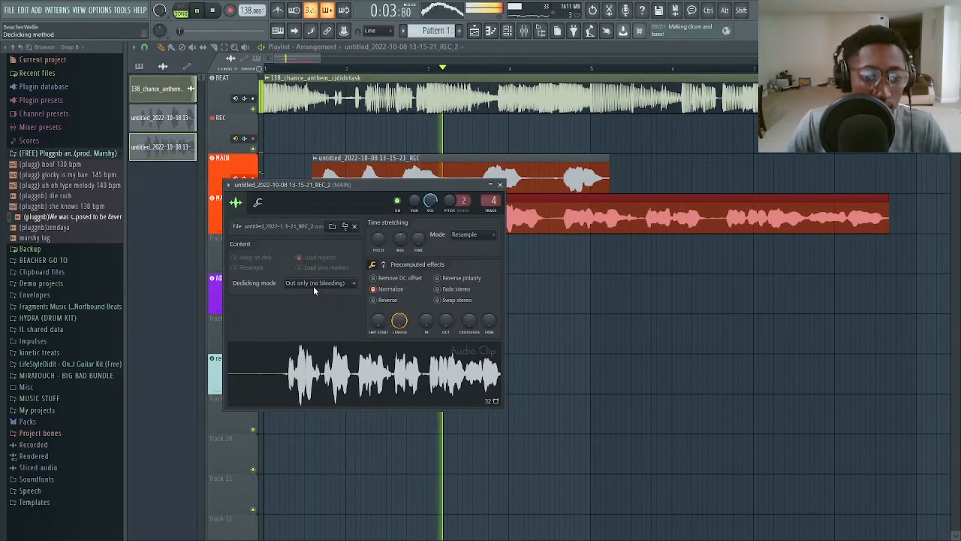
ctrl+click(631, 267)
scroll(437, 233, up, 3)
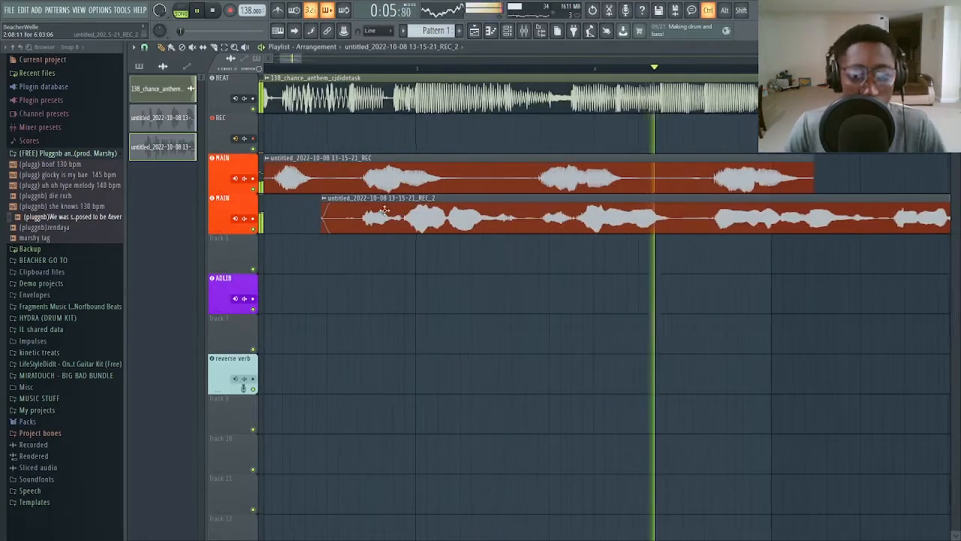
drag(325, 223, 330, 220)
Trim the quiet tail of the second take's clip and inspect the MAIN BUS channel in the mixer.
scroll(350, 203, down, 5)
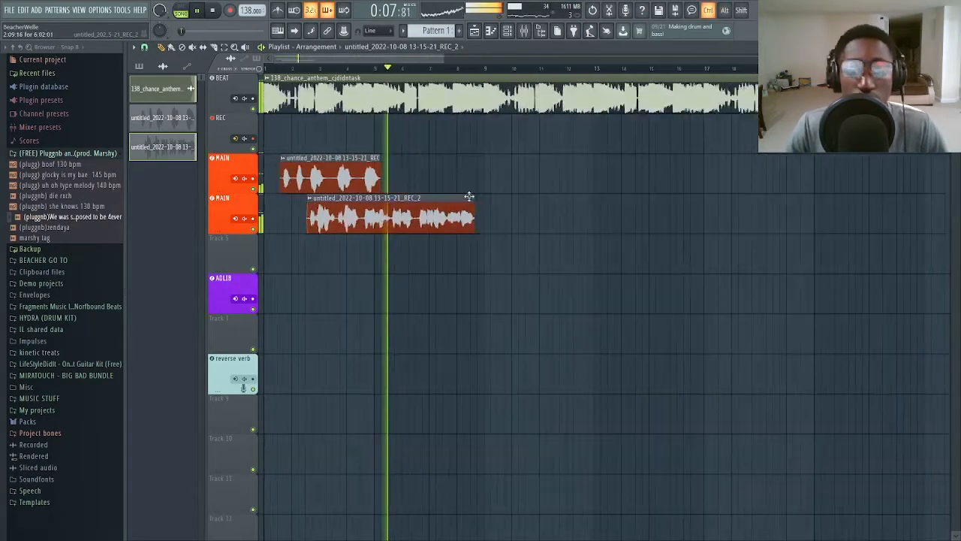
scroll(468, 196, up, 3)
ctrl+click(389, 209)
scroll(438, 194, up, 4)
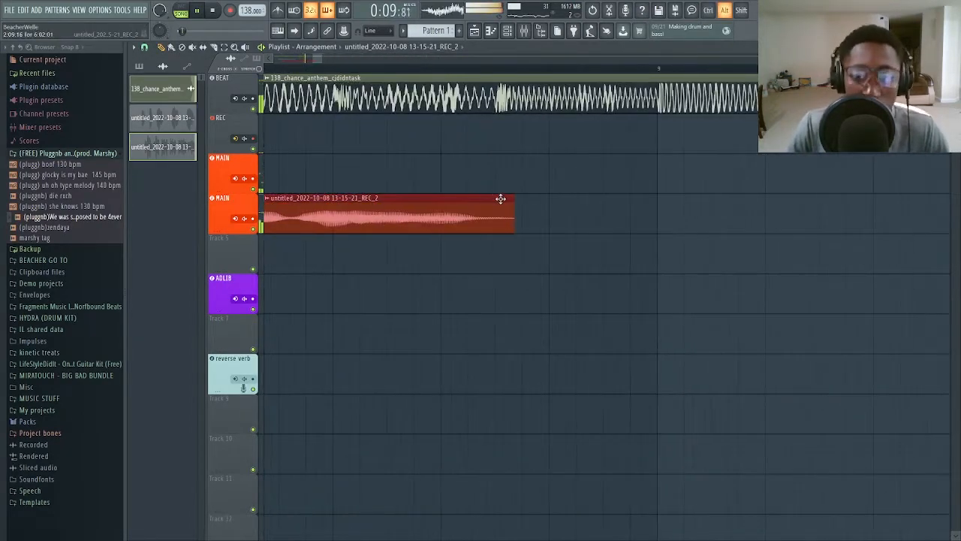
click(510, 31)
click(538, 247)
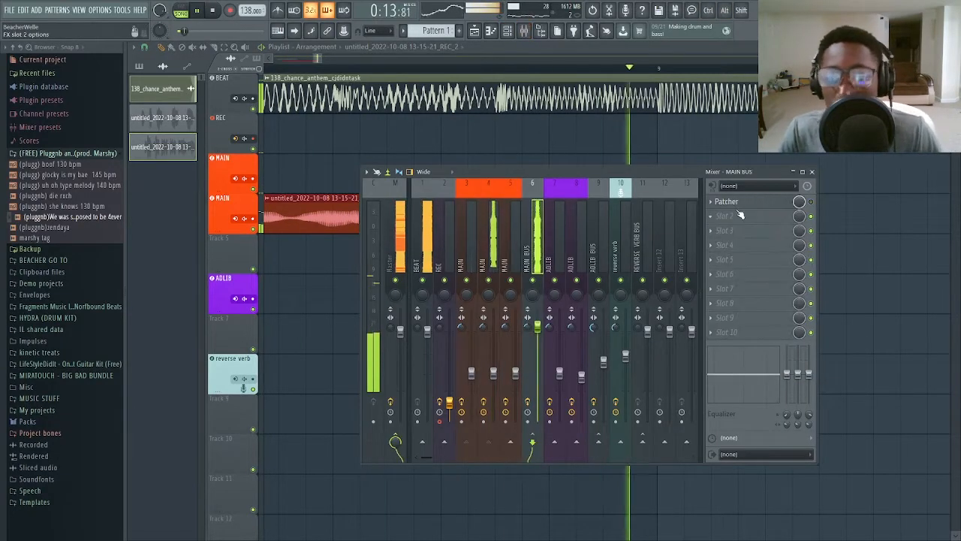
ctrl+click(499, 131)
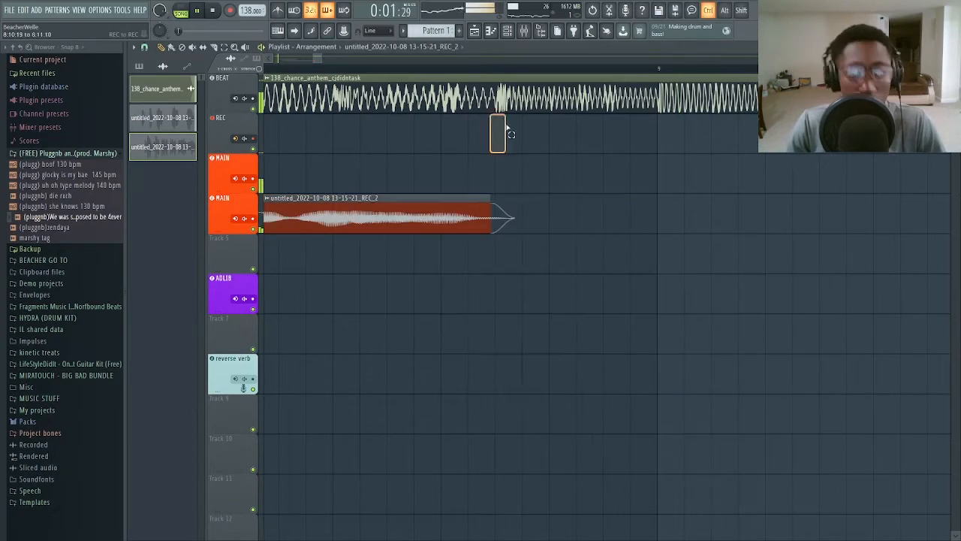
Move the first take's clip from the upper MAIN track down to the reverse verb track.
scroll(522, 184, down, 6)
ctrl+click(377, 166)
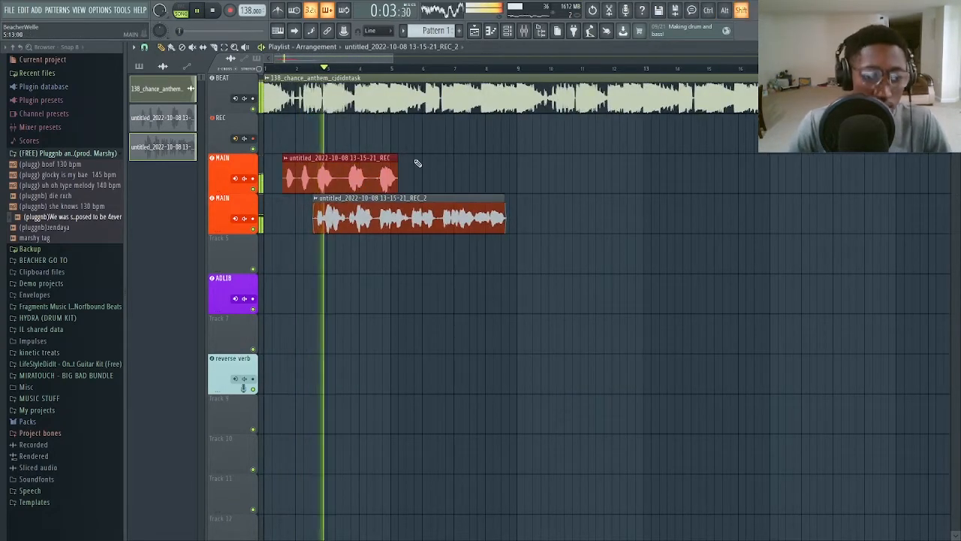
key(space)
key(shift+Down)
key(shift+Down)
key(shift+Down)
key(shift+Down)
key(shift+Down)
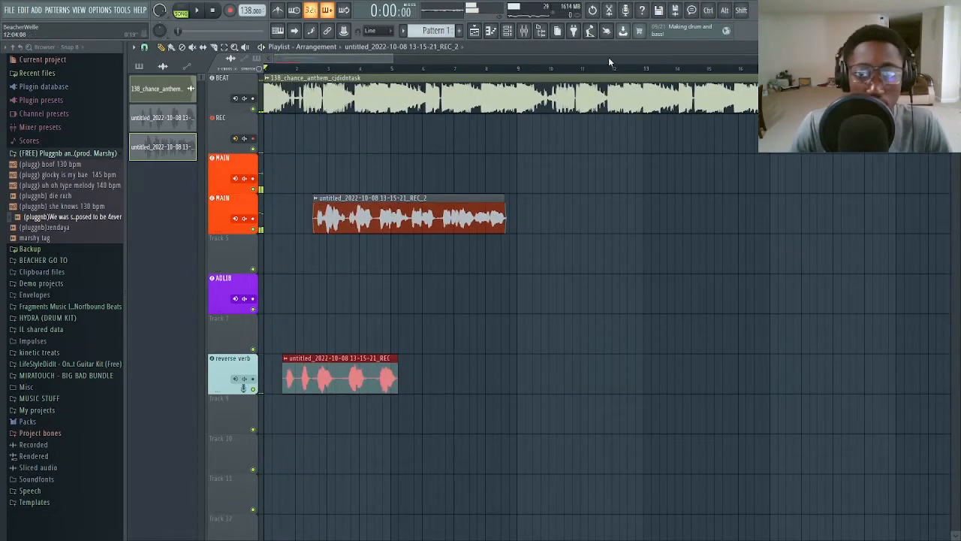
Move the second take's clip to the ADLIB track and inspect the ADLIB BUS effects in the mixer.
click(526, 31)
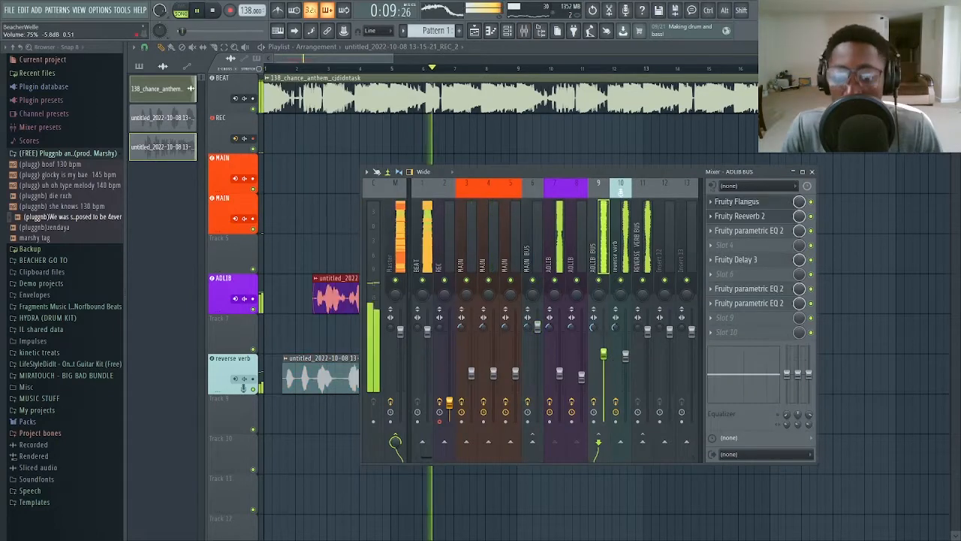
drag(484, 124, 623, 151)
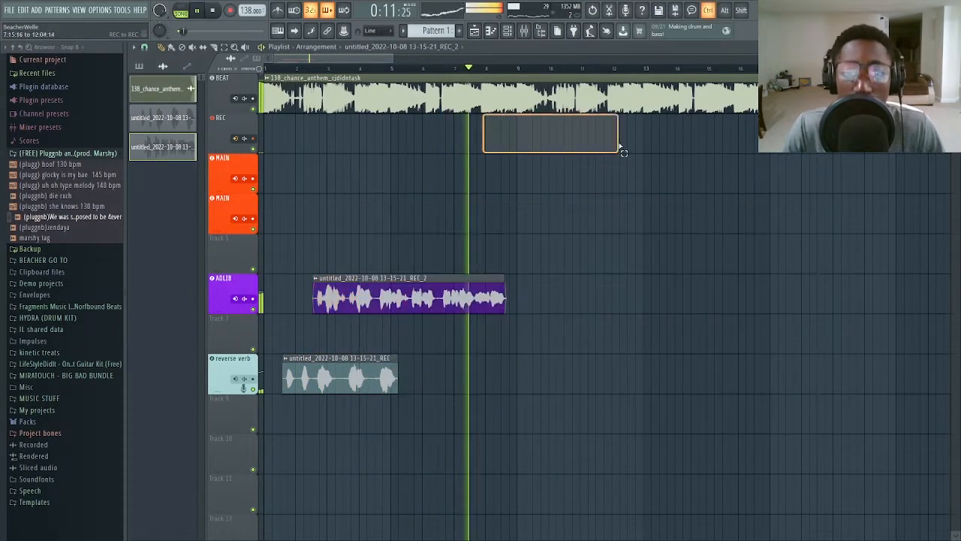
Duplicate the clip on the reverse verb track so the copy starts four bars after the original.
scroll(348, 362, up, 2)
scroll(325, 388, down, 4)
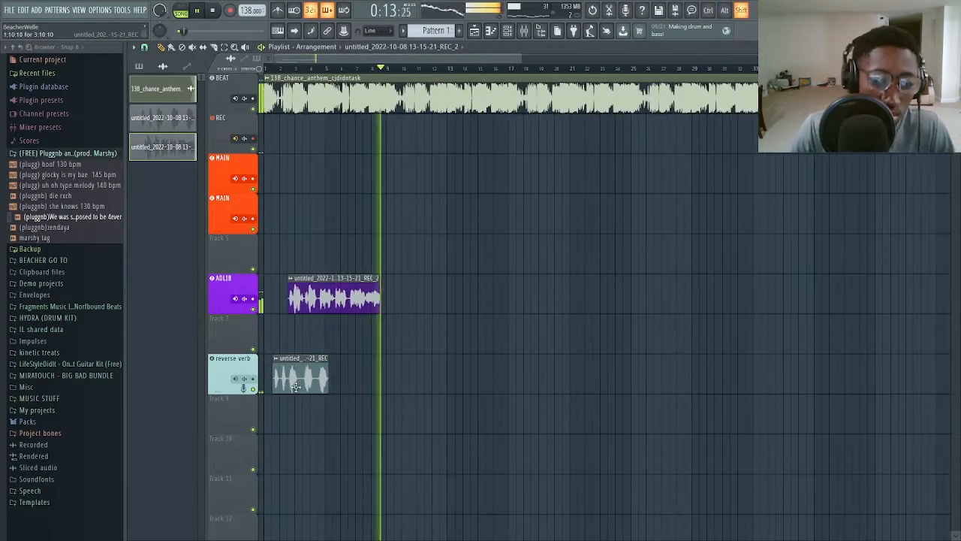
drag(296, 386, 358, 384)
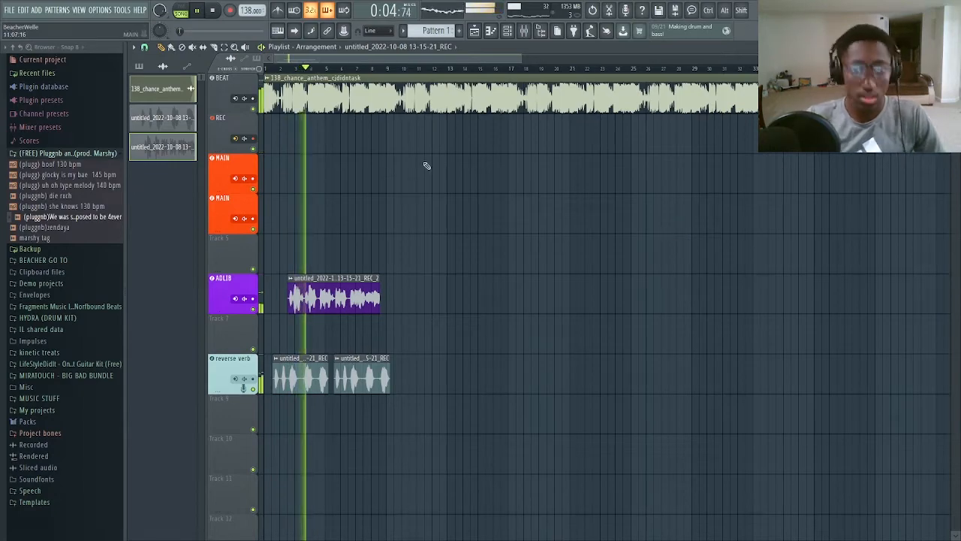
Play the arrangement and examine the timing of the clips on the ADLIB and reverse verb tracks.
scroll(318, 212, up, 5)
scroll(397, 226, down, 4)
scroll(375, 208, up, 4)
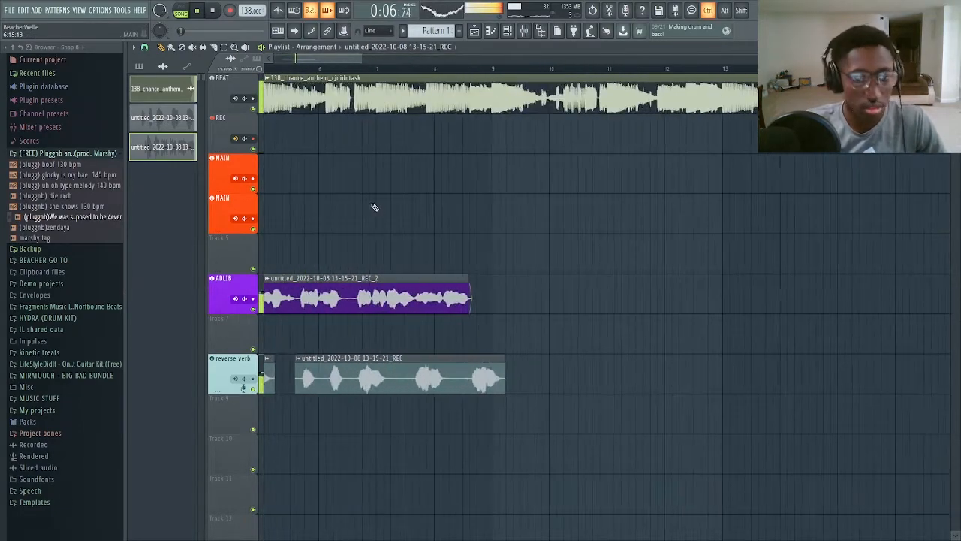
scroll(378, 210, down, 4)
scroll(385, 220, up, 3)
scroll(386, 223, down, 3)
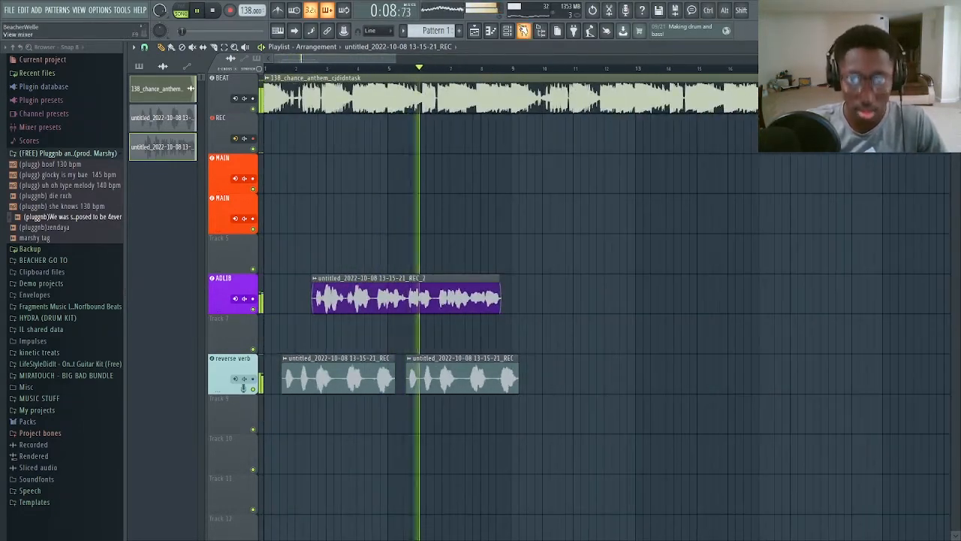
scroll(433, 273, up, 4)
scroll(466, 263, down, 2)
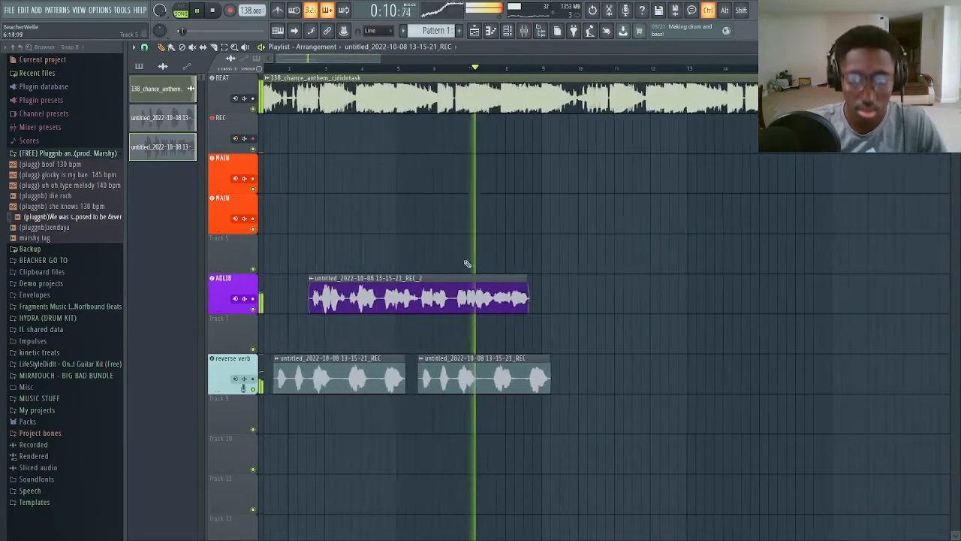
Record a third vocal take on the REC track from just before bar 8 and normalize its clip.
scroll(466, 267, up, 5)
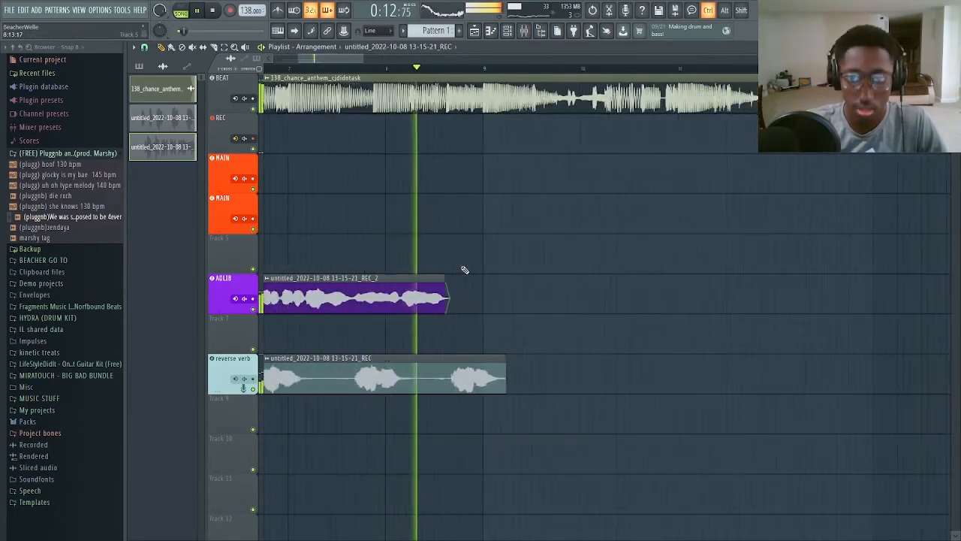
scroll(466, 271, up, 2)
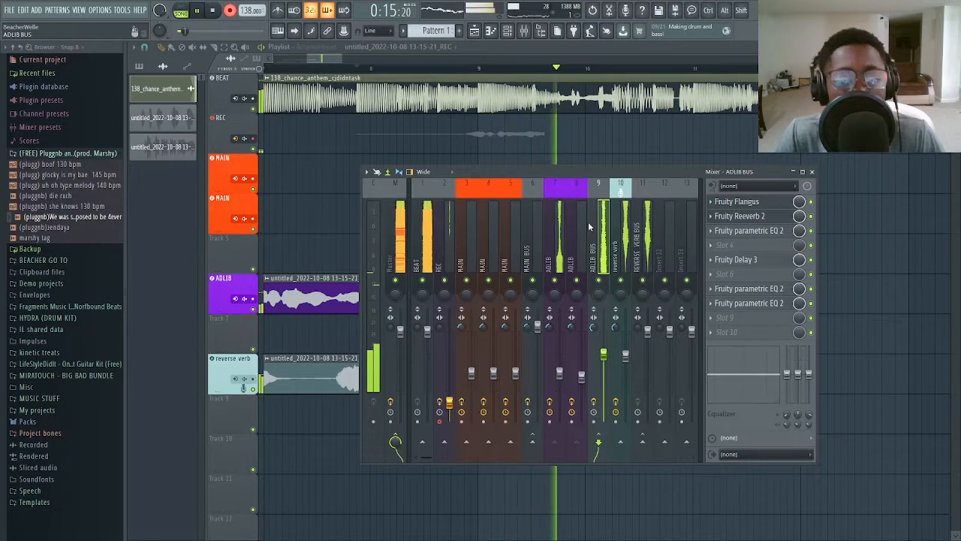
key(space)
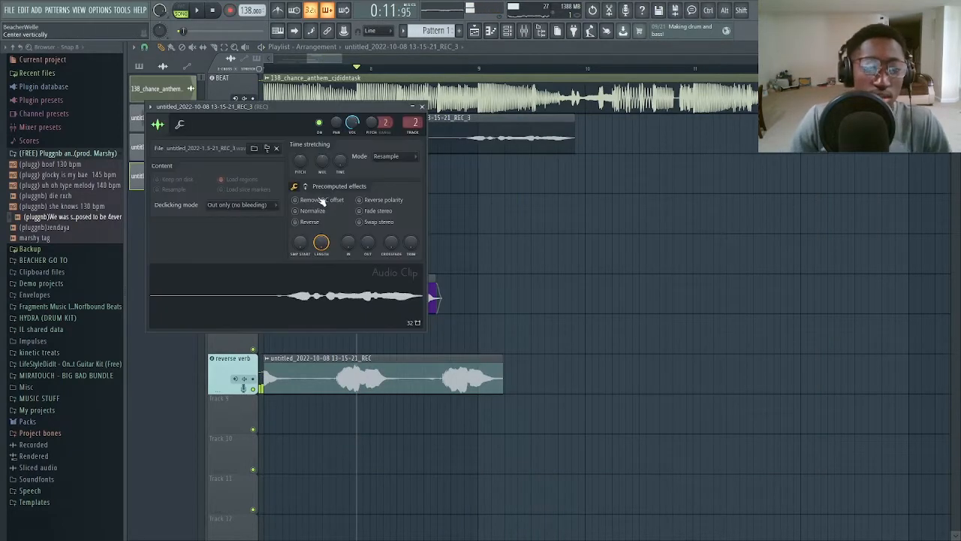
click(296, 200)
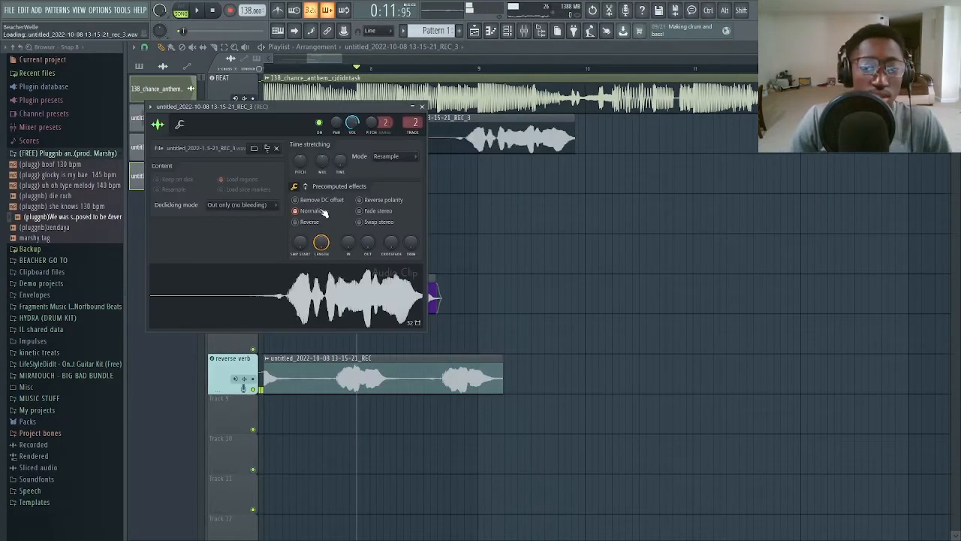
key(Escape)
Play the song and move the third take's clip from the REC track to the upper MAIN track.
key(space)
drag(570, 136, 570, 177)
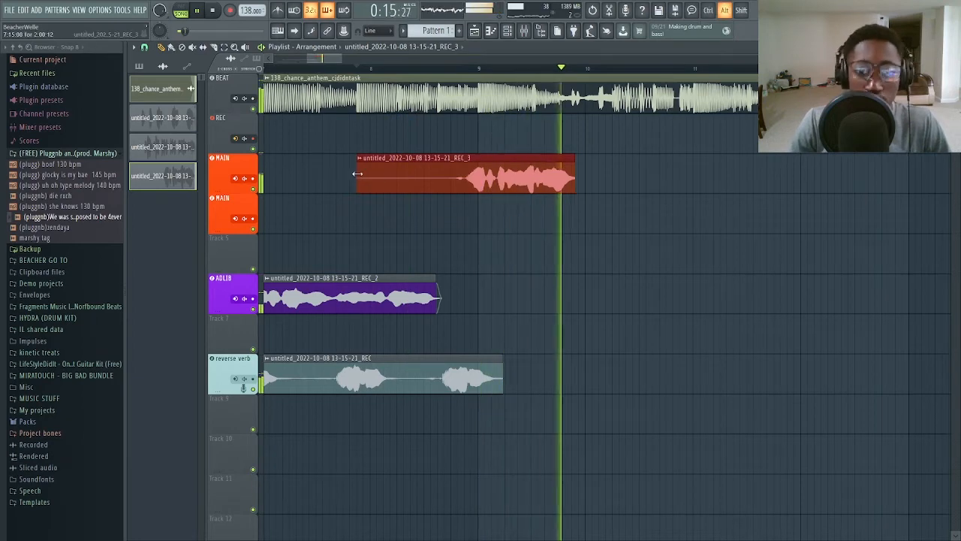
Trim the silent start of the third take's clip on the upper MAIN track and smooth its edges with declicking.
drag(358, 178, 449, 176)
double_click(461, 170)
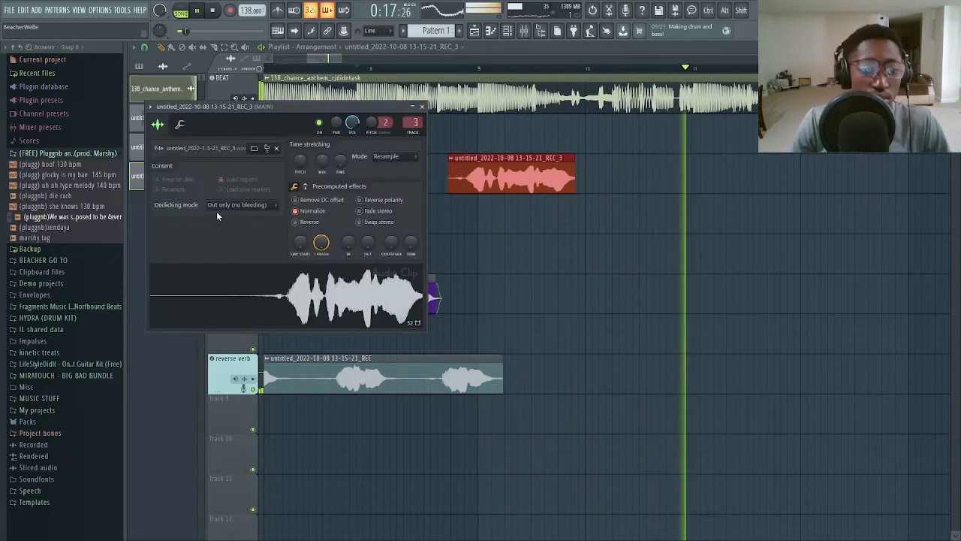
key(Escape)
scroll(449, 180, up, 4)
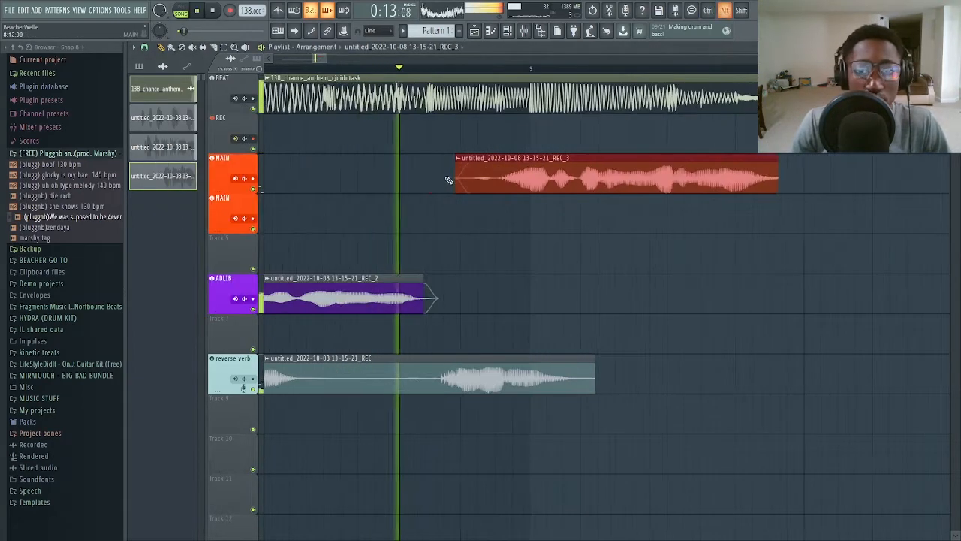
drag(453, 179, 468, 181)
Play the song around bar 9 and check the timing of the trimmed third take against the beat.
scroll(418, 146, down, 4)
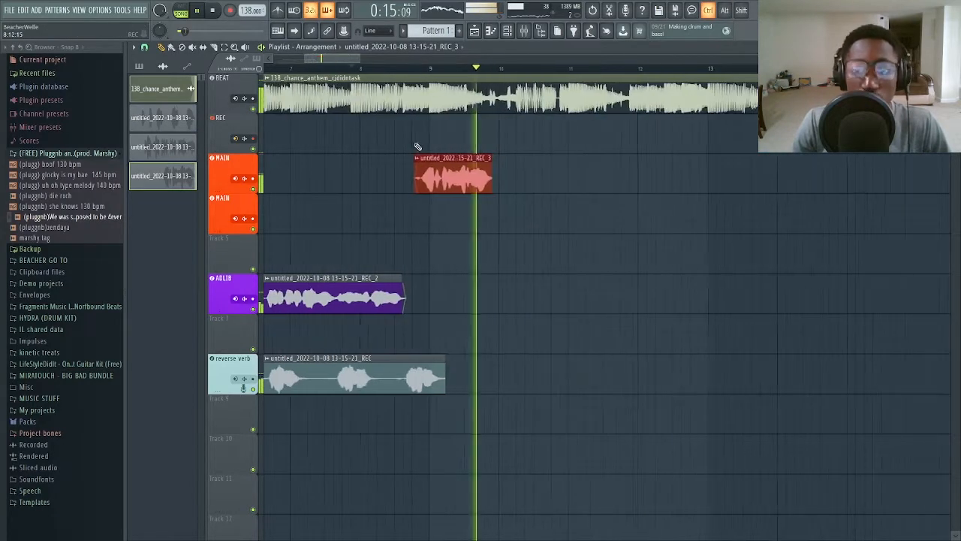
scroll(421, 143, up, 4)
scroll(353, 86, down, 2)
scroll(338, 83, up, 2)
key(space)
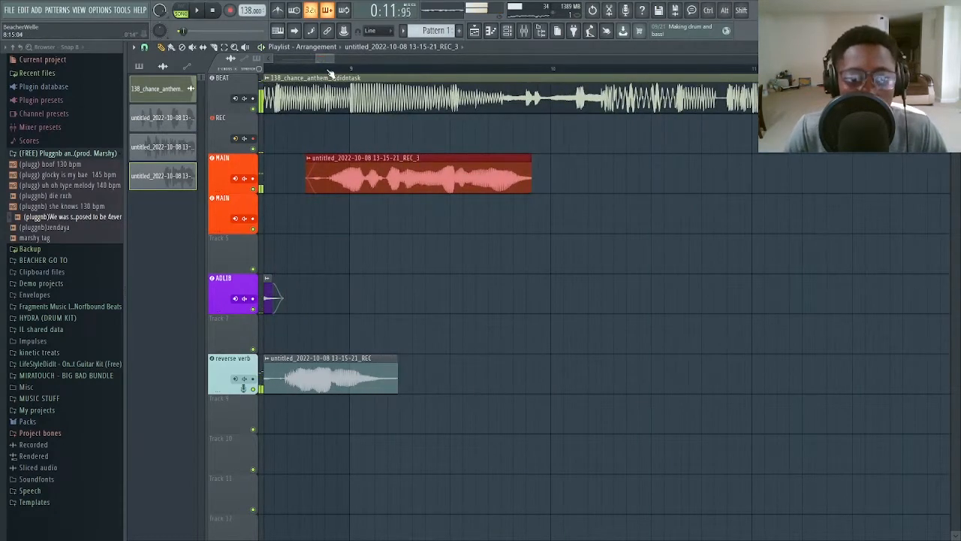
key(space)
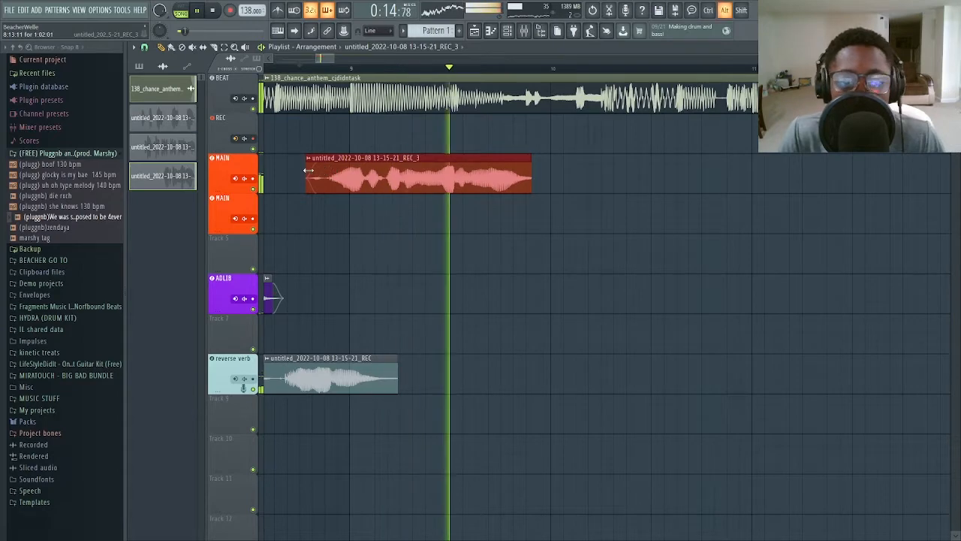
scroll(344, 148, down, 4)
scroll(317, 120, up, 4)
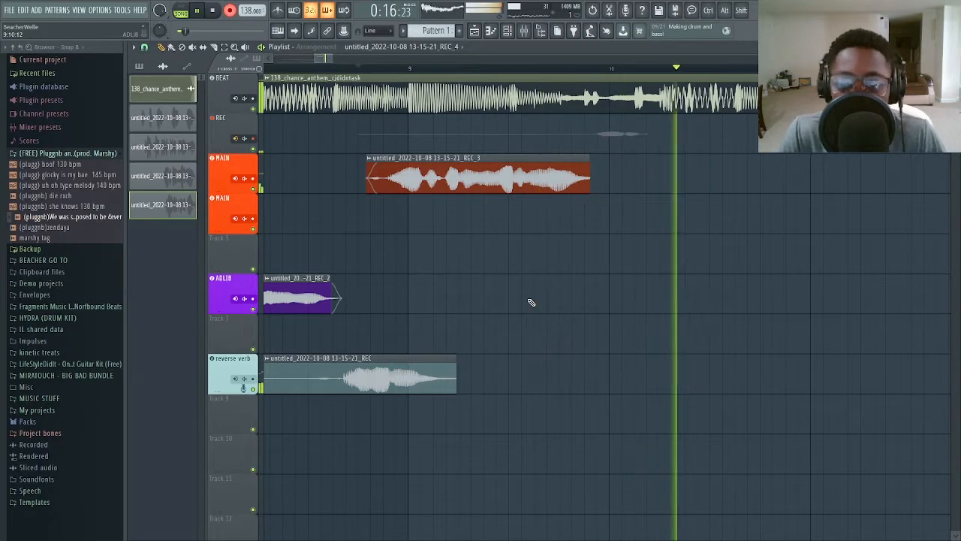
Record another vocal take on the REC track from just before bar 9 and normalize its clip.
key(space)
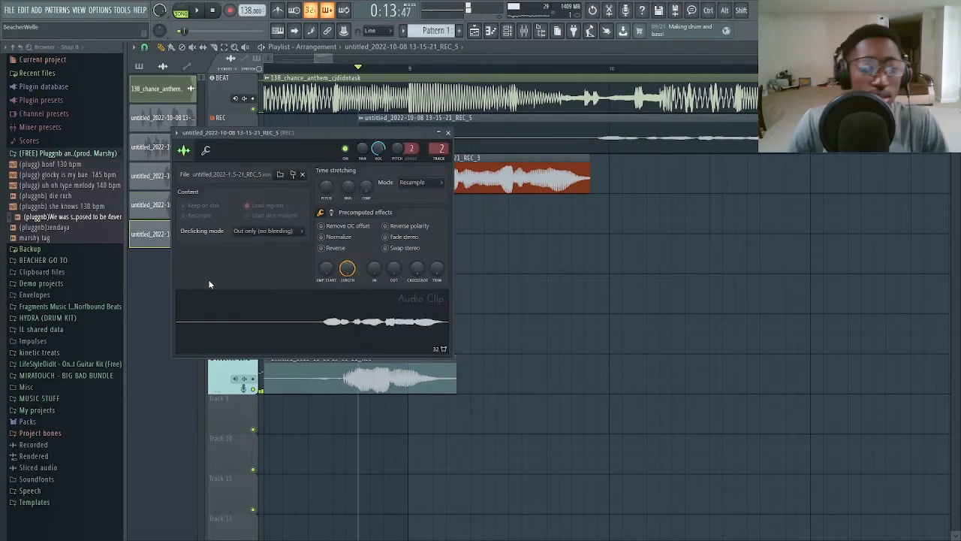
click(329, 239)
key(space)
ctrl+click(704, 130)
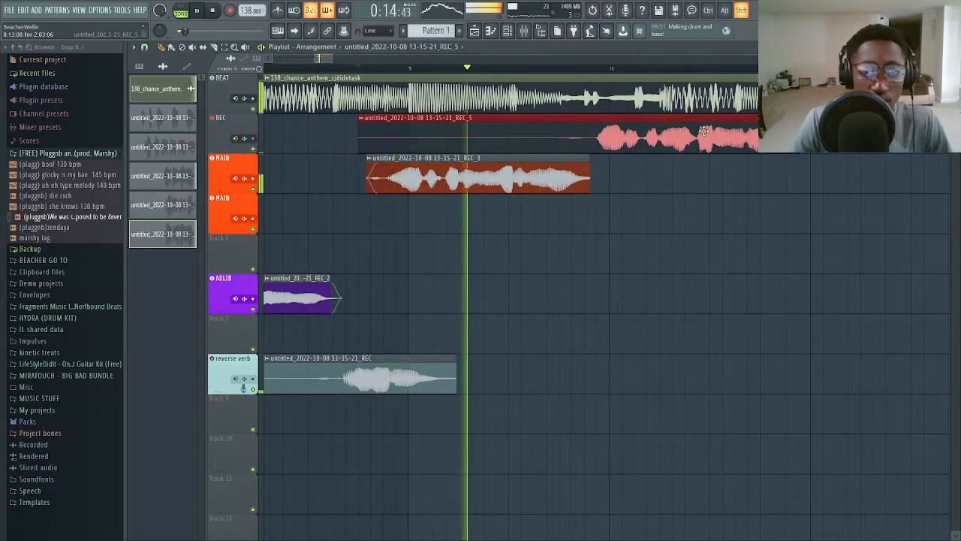
Move the normalized take to the lower MAIN track, trimming its silent start and smoothing its edges with declicking.
key(shift+Down)
key(shift+Down)
drag(361, 214, 588, 217)
scroll(716, 218, up, 4)
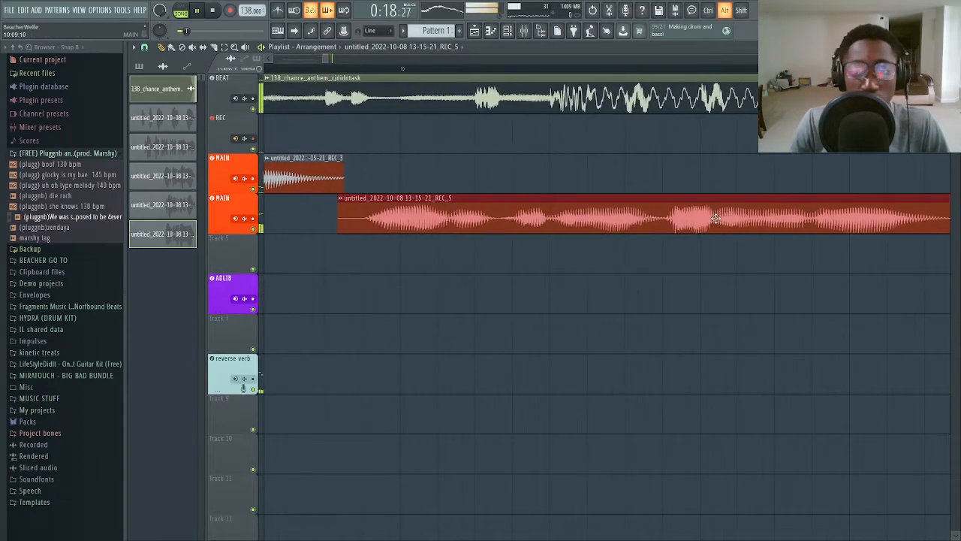
double_click(477, 219)
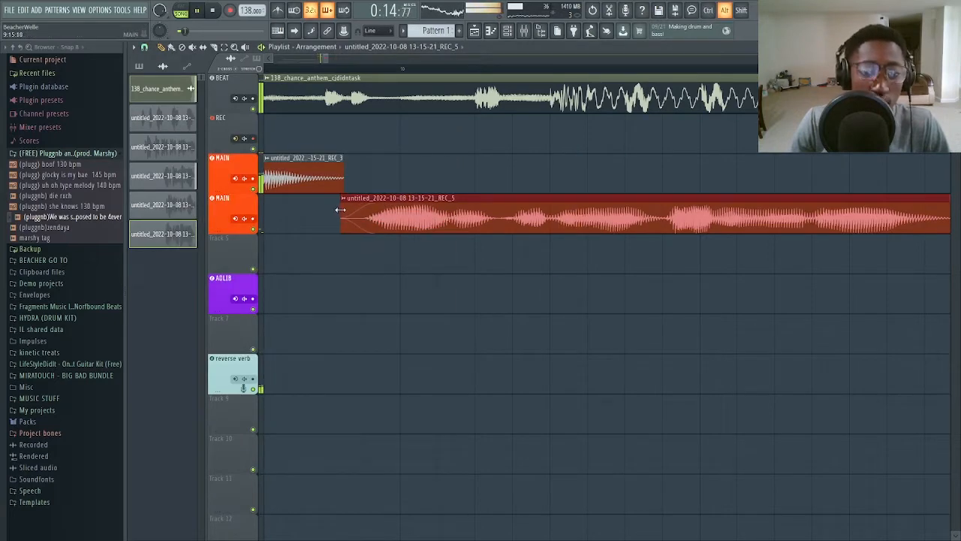
scroll(340, 210, down, 4)
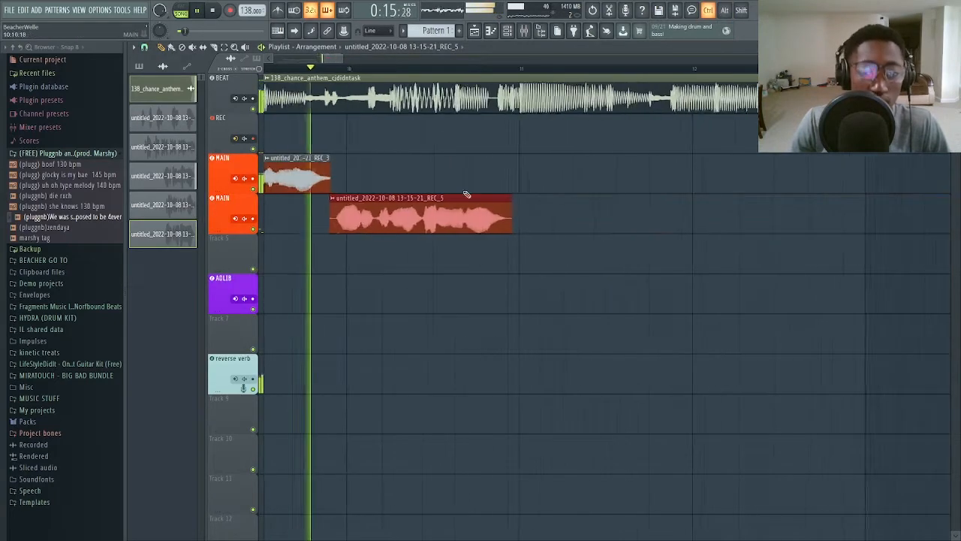
Record a vocal take on the REC track from just before bar 10 and normalize its clip.
scroll(481, 192, up, 4)
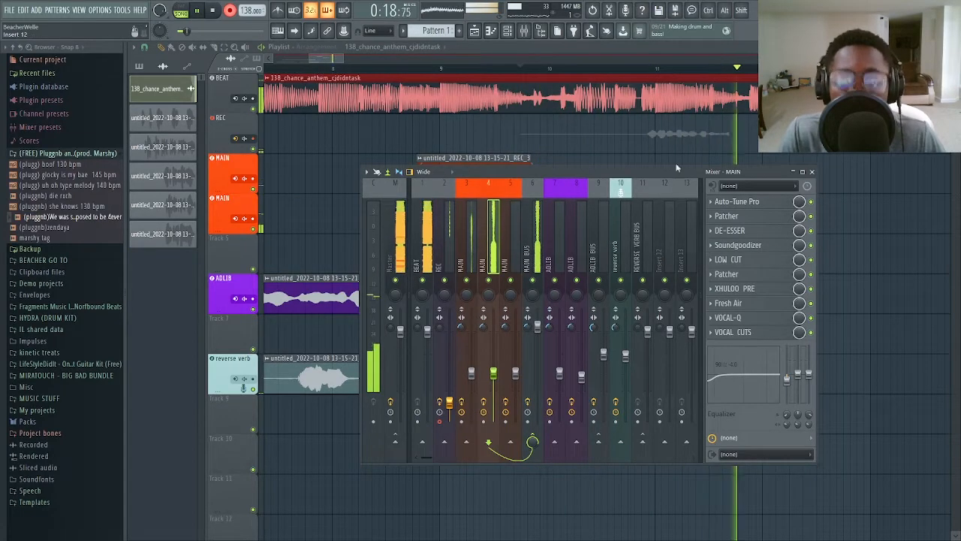
click(378, 263)
ctrl+click(646, 131)
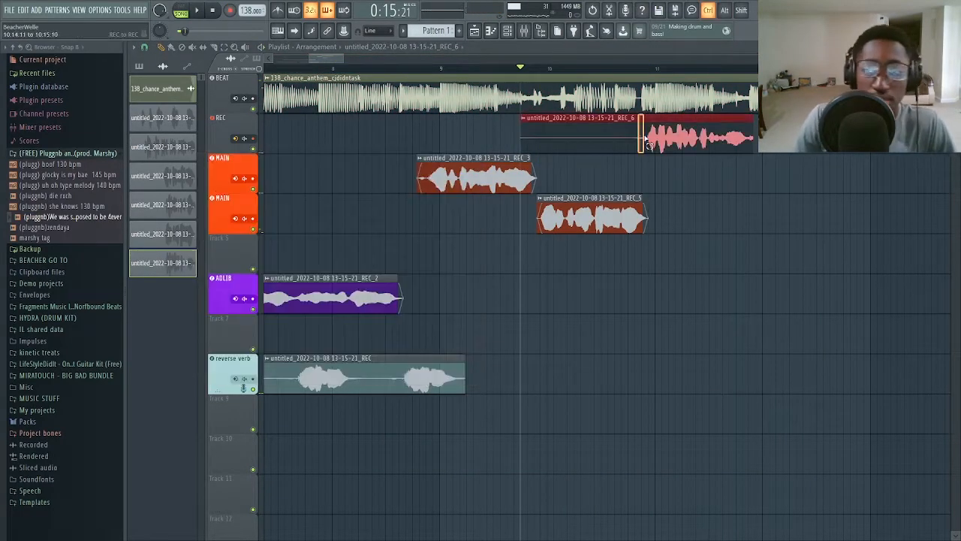
key(space)
Move the new take to the upper MAIN track, trim its start to just before bar 11 and smooth its edges with declicking.
drag(654, 129, 657, 165)
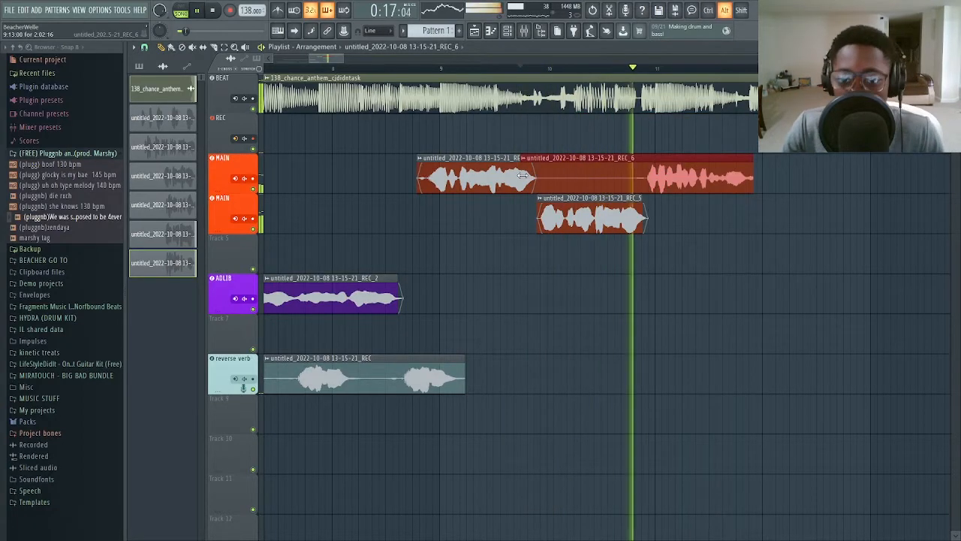
drag(522, 178, 630, 183)
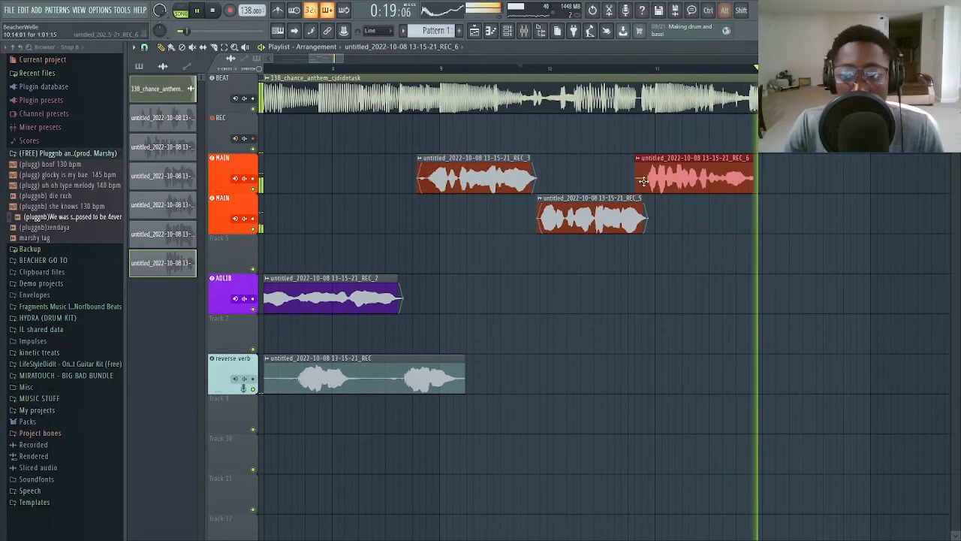
scroll(741, 177, up, 3)
double_click(741, 173)
key(Escape)
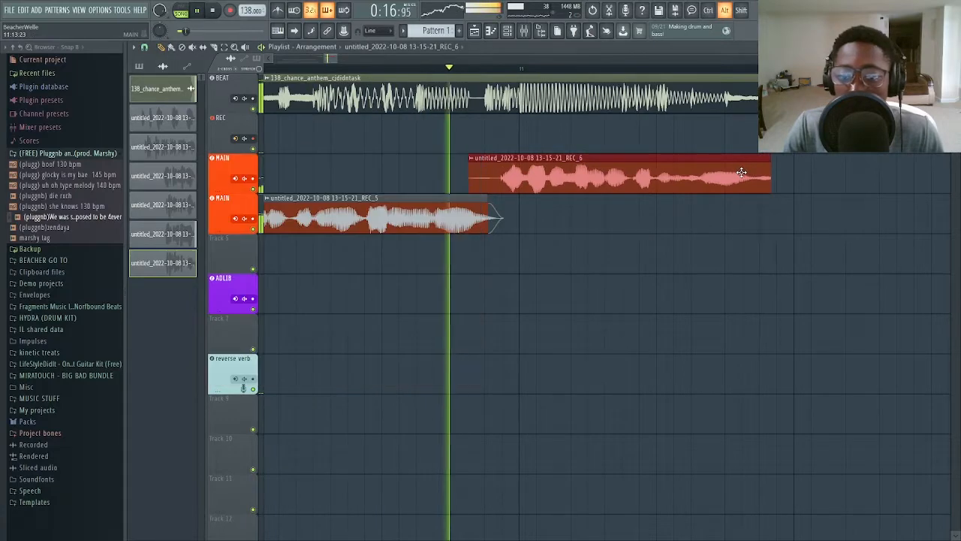
double_click(494, 174)
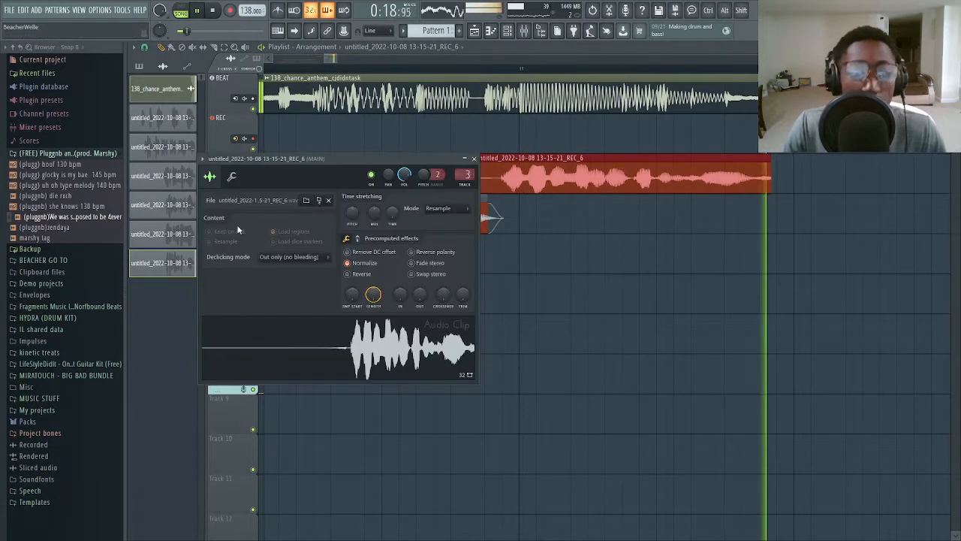
Record a vocal take on the REC track from just before bar 11 and close the mixer.
ctrl+drag(687, 114, 802, 191)
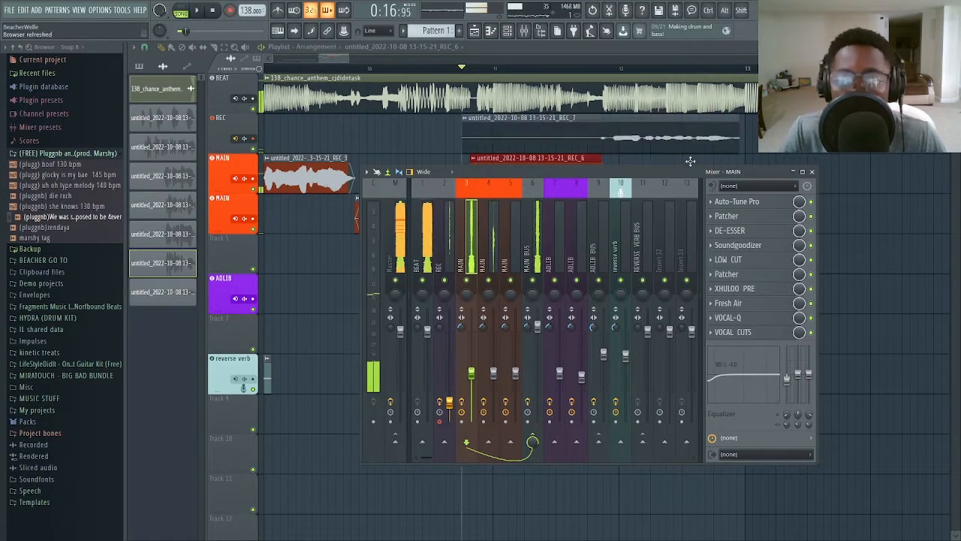
key(F9)
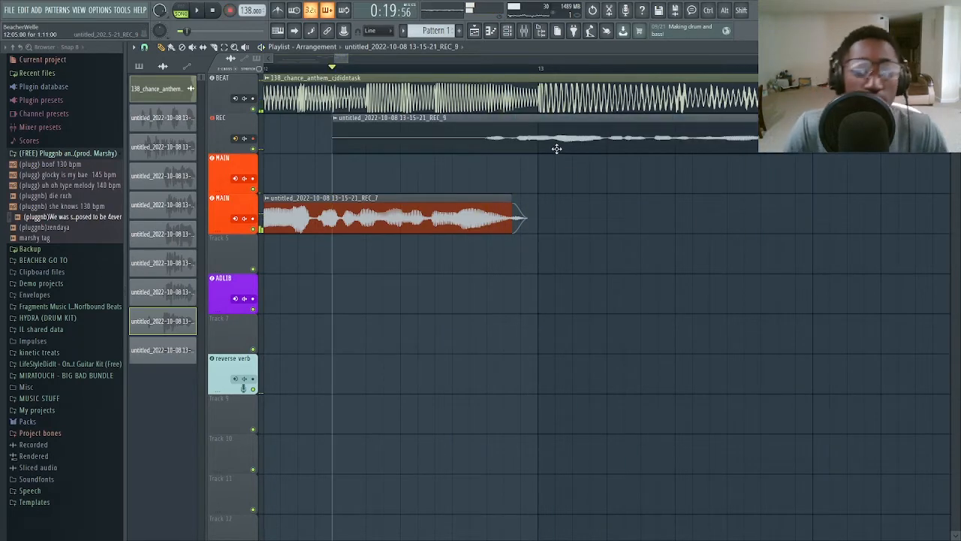
Normalize the vocal take that starts shortly after bar 12 on the REC track and start playback.
double_click(557, 149)
click(288, 200)
key(Escape)
ctrl+click(616, 133)
key(space)
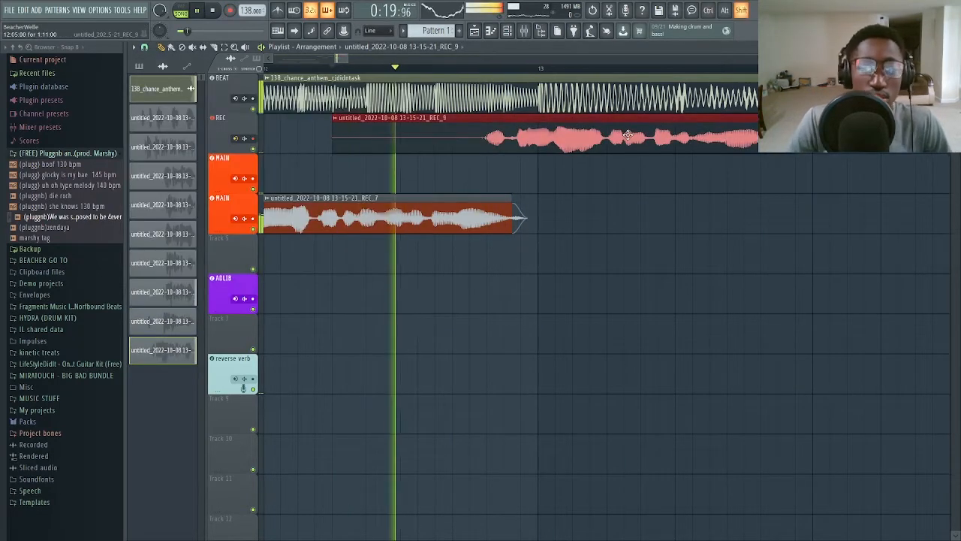
Move the normalized take from the REC track to the upper MAIN track and trim its silent start.
key(shift+Down)
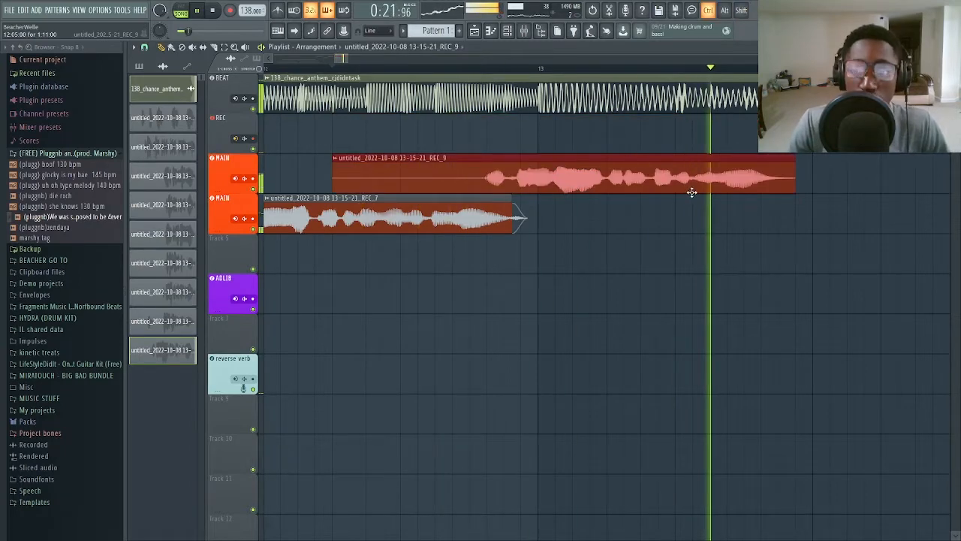
scroll(631, 183, up, 3)
scroll(635, 180, down, 6)
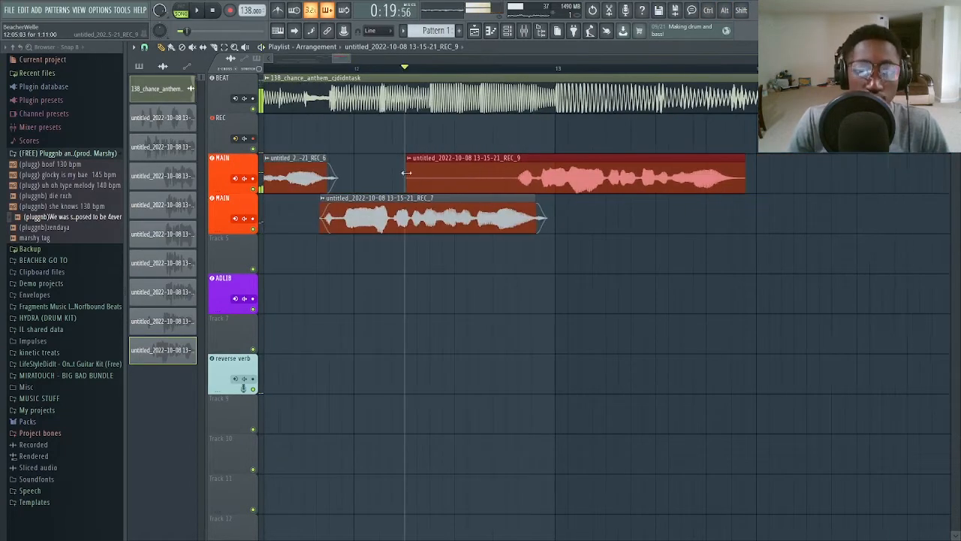
key(space)
Normalize the vocal take that starts shortly after bar 13 on the REC track and resume playback.
double_click(485, 136)
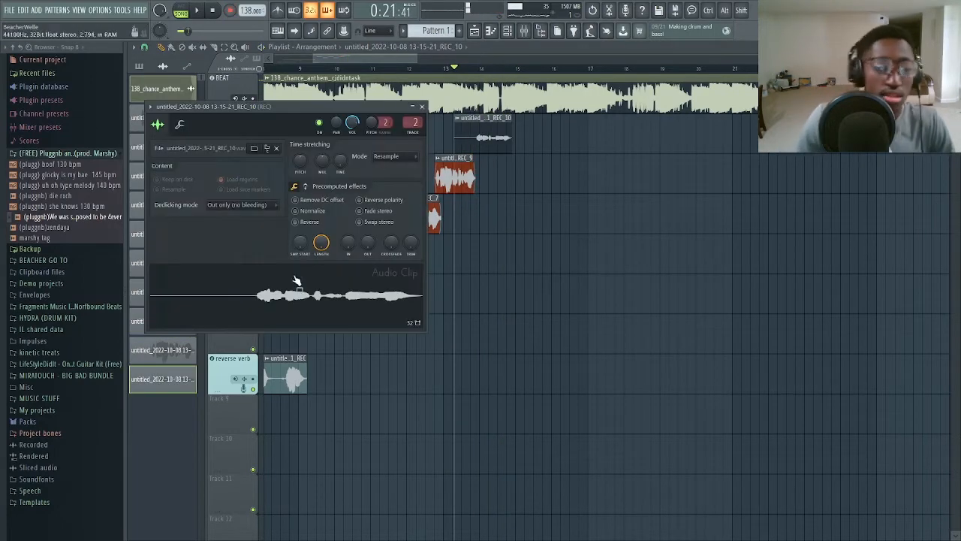
click(318, 214)
key(space)
Move the take recorded after bar 13 to the lower MAIN track and trim its start to just before bar 14.
drag(529, 153, 502, 141)
key(shift+Down)
key(shift+Down)
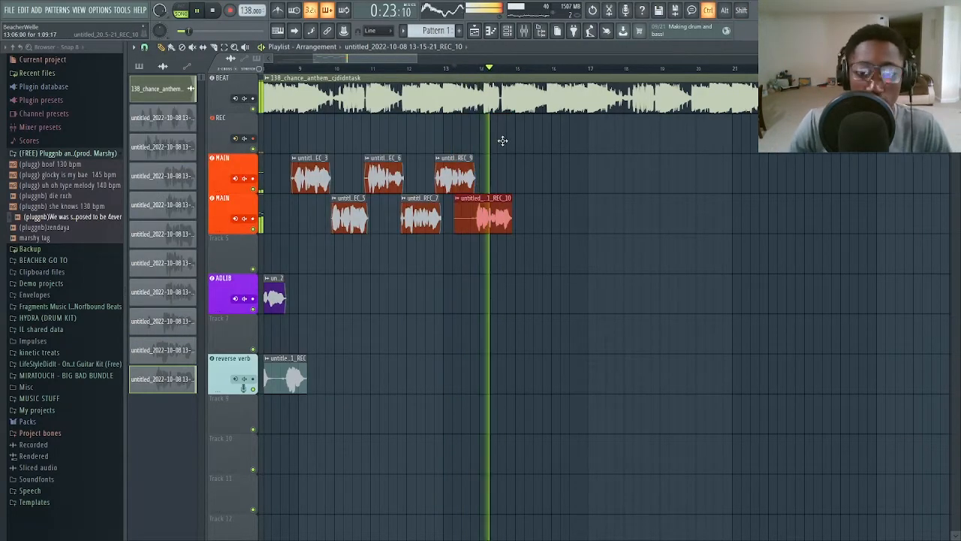
scroll(503, 142, up, 8)
key(space)
key(space)
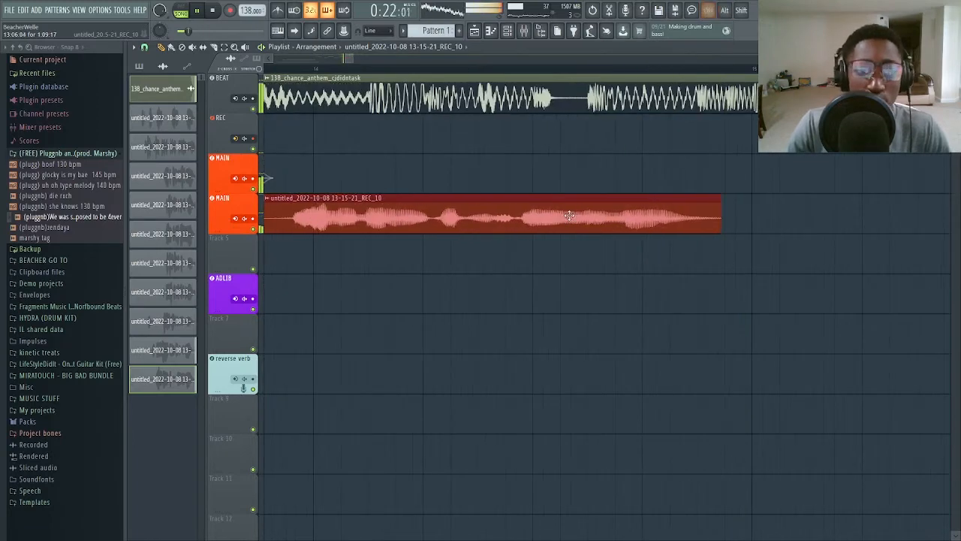
scroll(569, 216, down, 4)
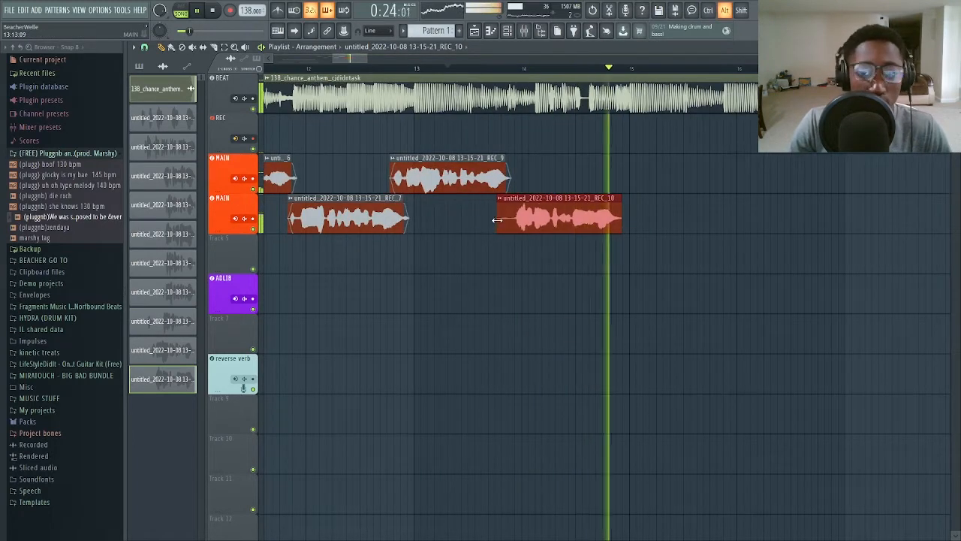
Record a vocal take on the REC track from bar 14 and normalize its clip.
key(F9)
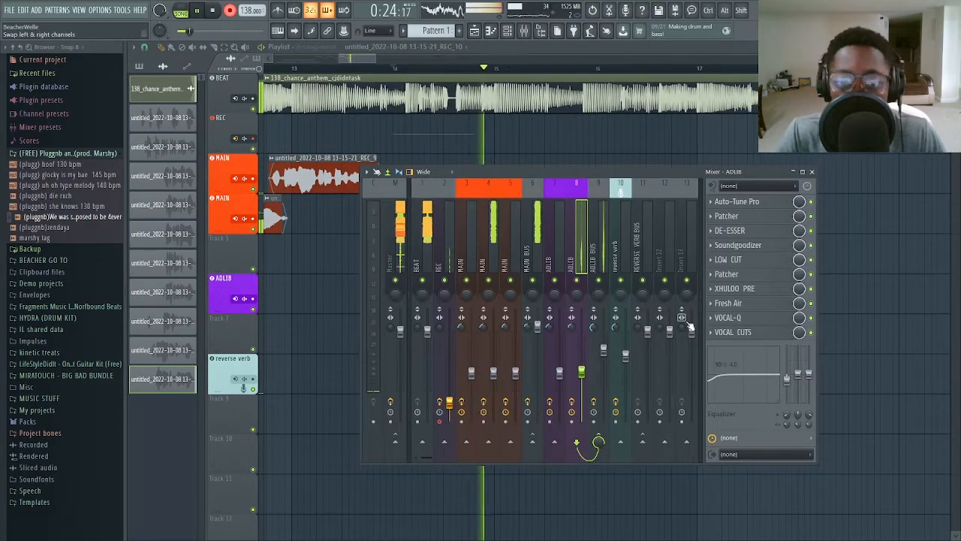
key(space)
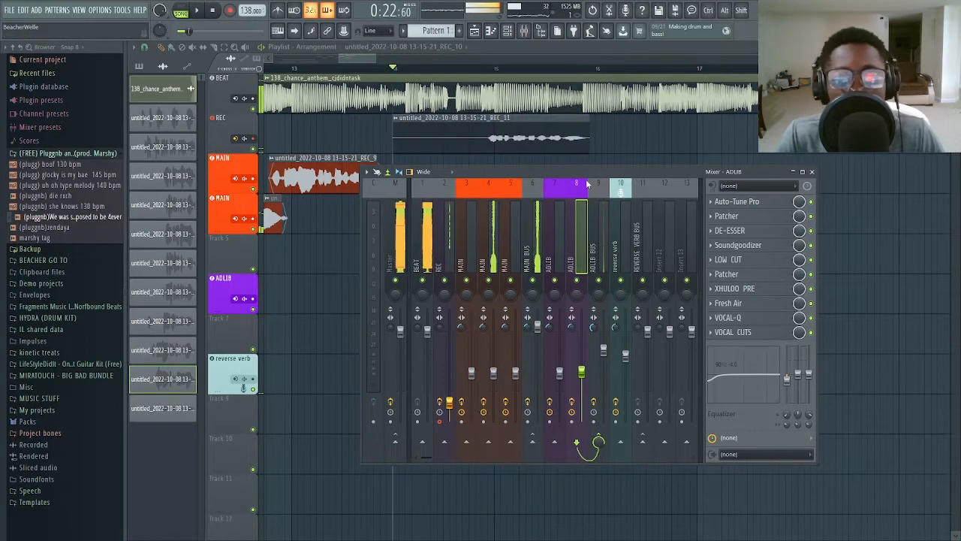
key(F9)
double_click(544, 140)
click(321, 224)
drag(499, 166, 559, 139)
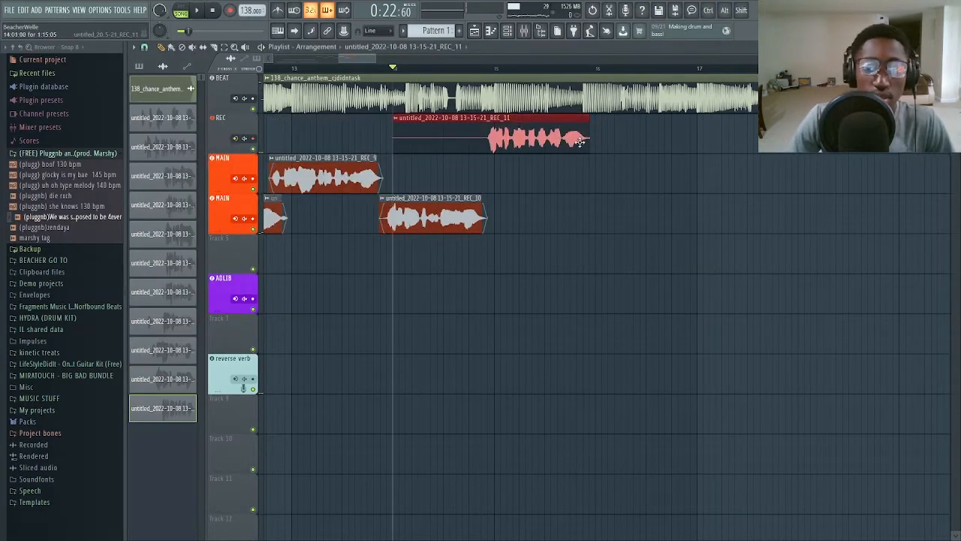
Move the bar 14 take to the upper MAIN track, trim its silent start and set its declicking mode to Smooth (bleeding).
key(shift+Down)
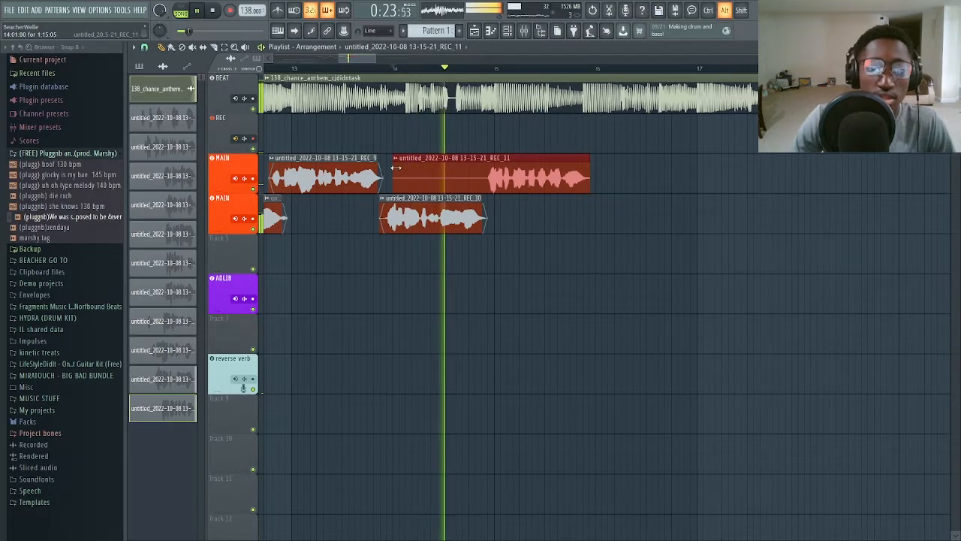
drag(395, 169, 442, 171)
scroll(497, 174, up, 4)
double_click(456, 168)
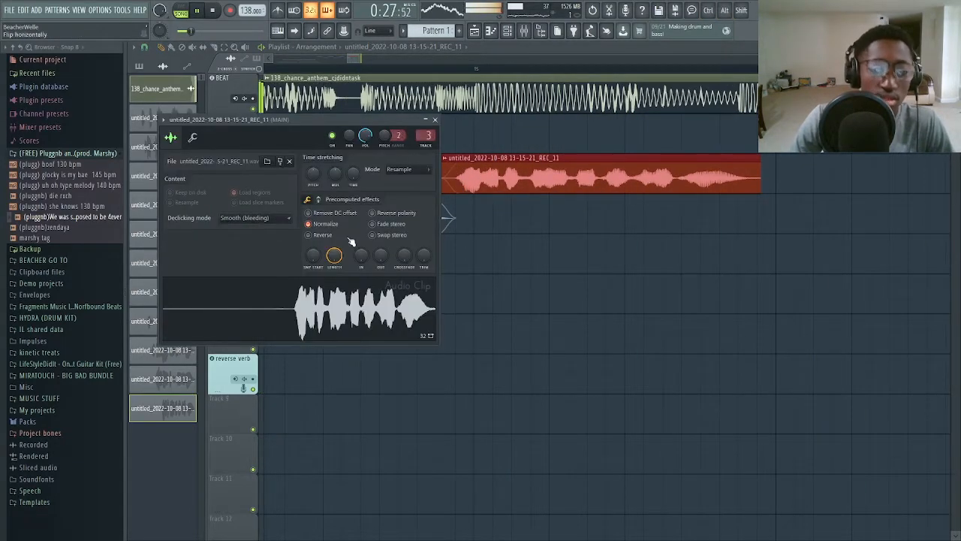
drag(623, 204, 696, 197)
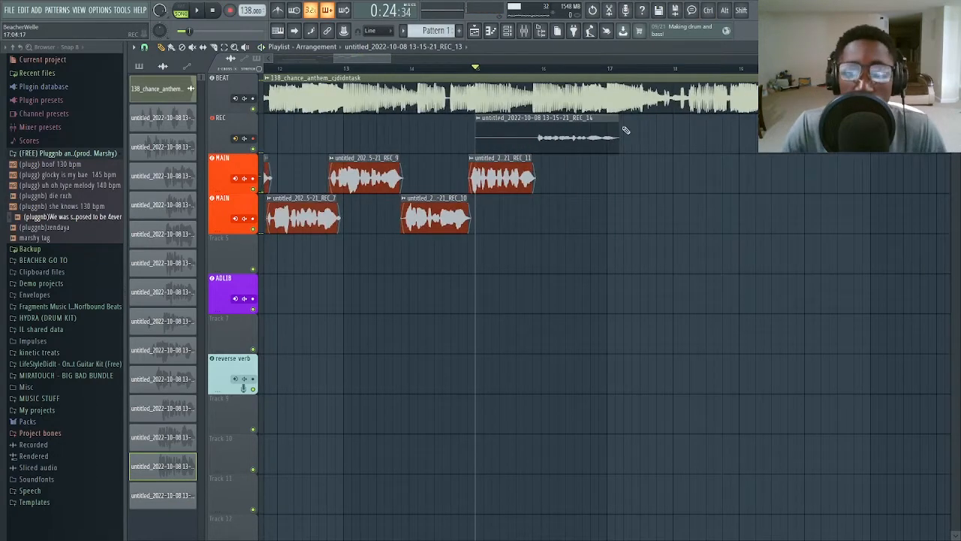
Normalize the vocal take recorded on the REC track from bar 15 and move it to the lower MAIN track.
double_click(548, 137)
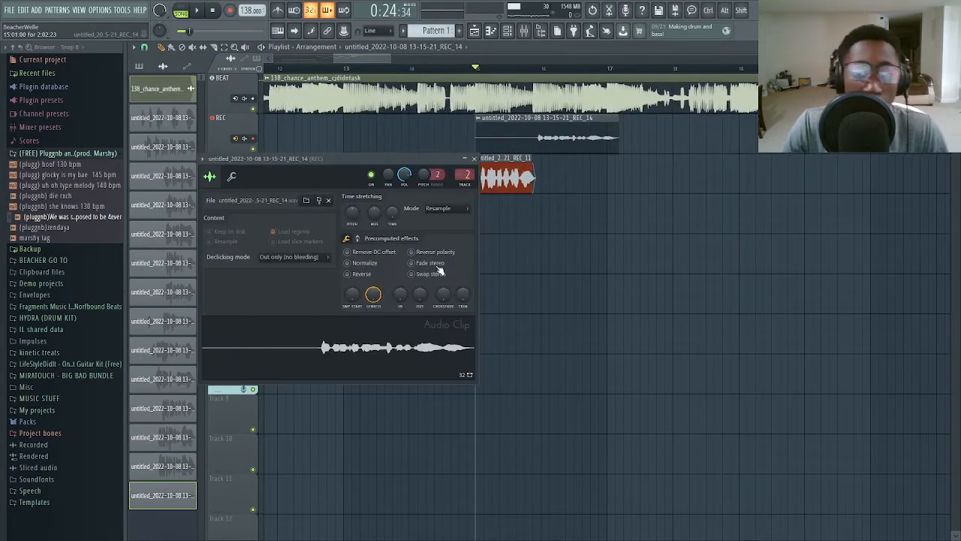
click(359, 268)
key(space)
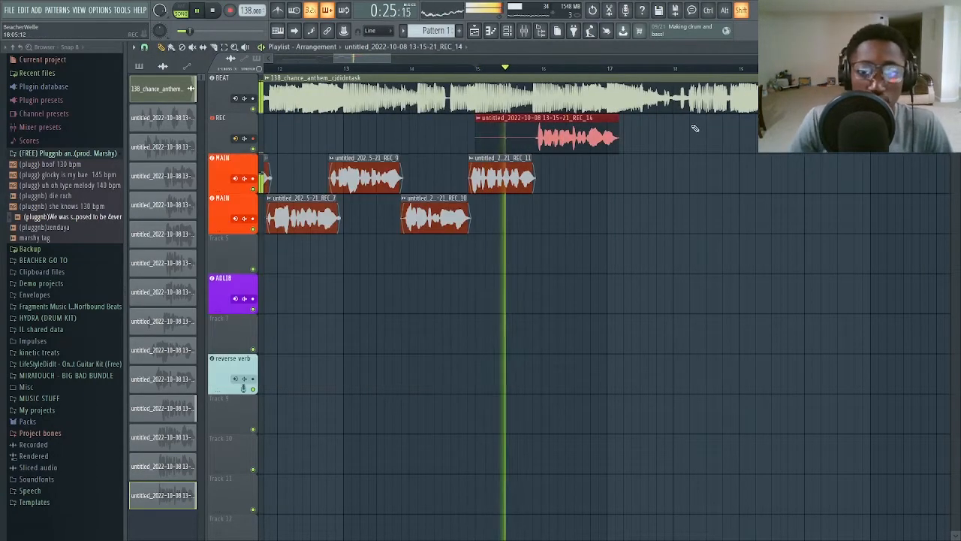
key(shift+Down)
key(shift+Down)
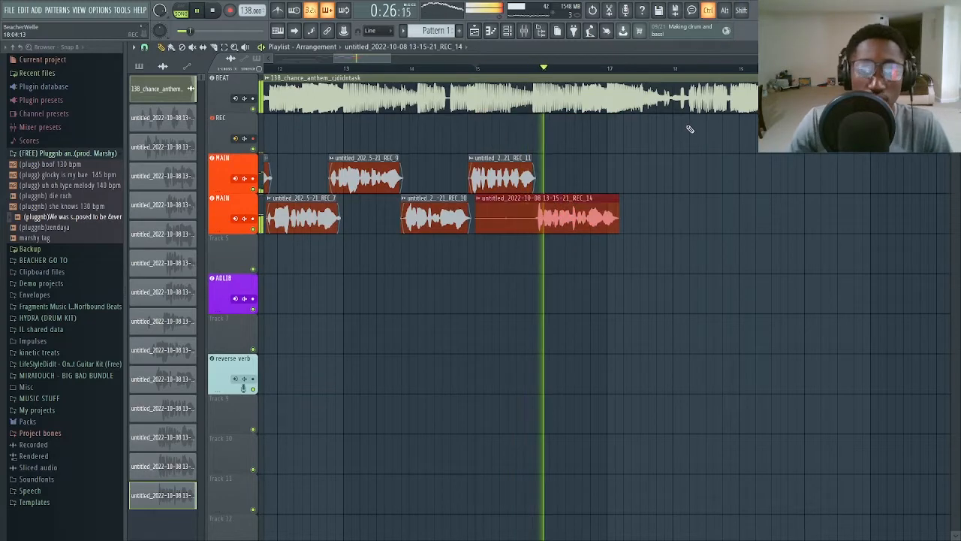
Trim the silent start of the selected lower MAIN take to just before bar 16 and set its declicking mode to Smooth (bleeding).
ctrl+scroll(477, 214, up, 3)
alt+drag(479, 219, 648, 226)
double_click(650, 226)
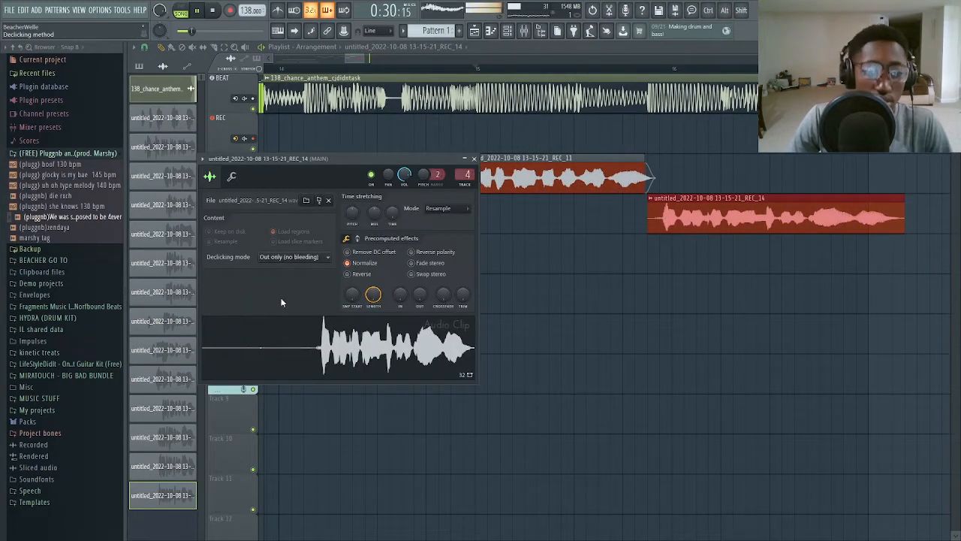
key(Escape)
ctrl+scroll(875, 202, up, 1)
ctrl+scroll(751, 201, down, 1)
ctrl+scroll(681, 201, up, 4)
mouse_move(664, 186)
ctrl+mouse_down()
mouse_move(692, 216)
mouse_move(688, 203)
ctrl+mouse_up()
ctrl+scroll(677, 194, down, 5)
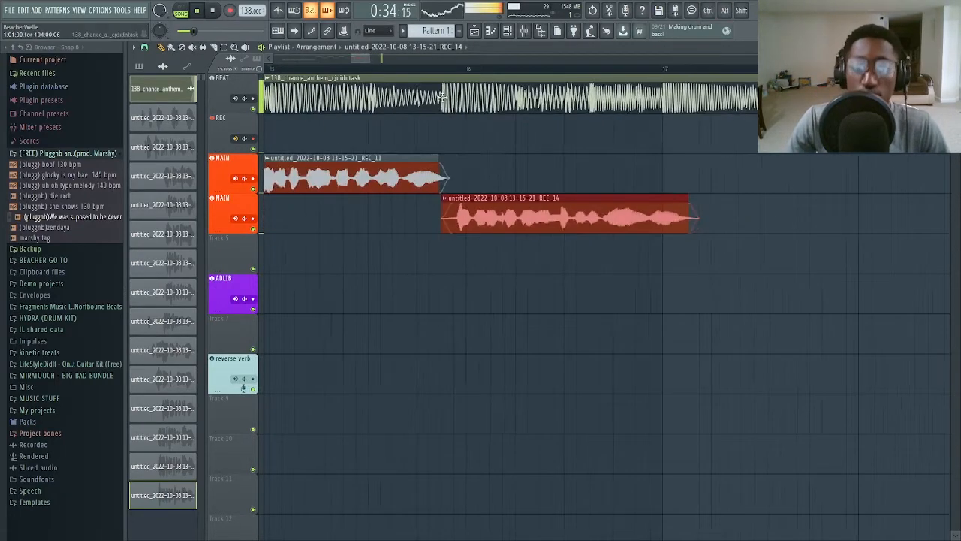
Play back and inspect the transition between the two takes that meet just before bar 16 on the MAIN tracks.
scroll(429, 66, down, 1)
ctrl+scroll(443, 256, up, 2)
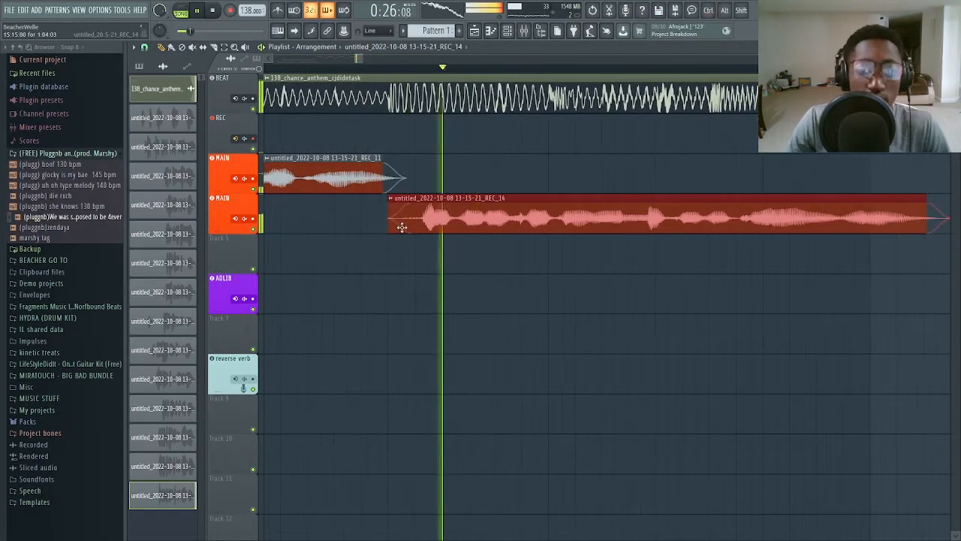
ctrl+scroll(386, 232, down, 4)
ctrl+scroll(421, 228, up, 4)
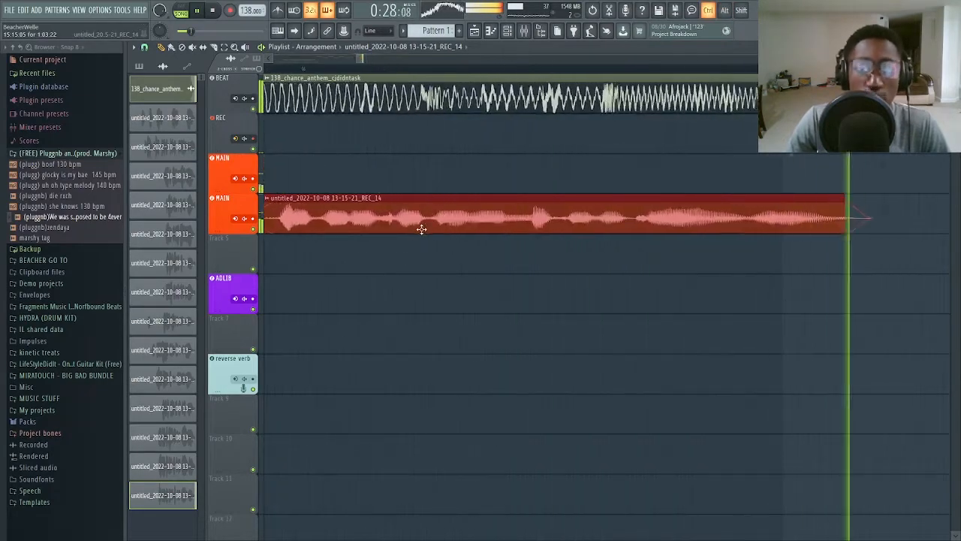
ctrl+scroll(409, 218, down, 5)
ctrl+scroll(398, 210, up, 7)
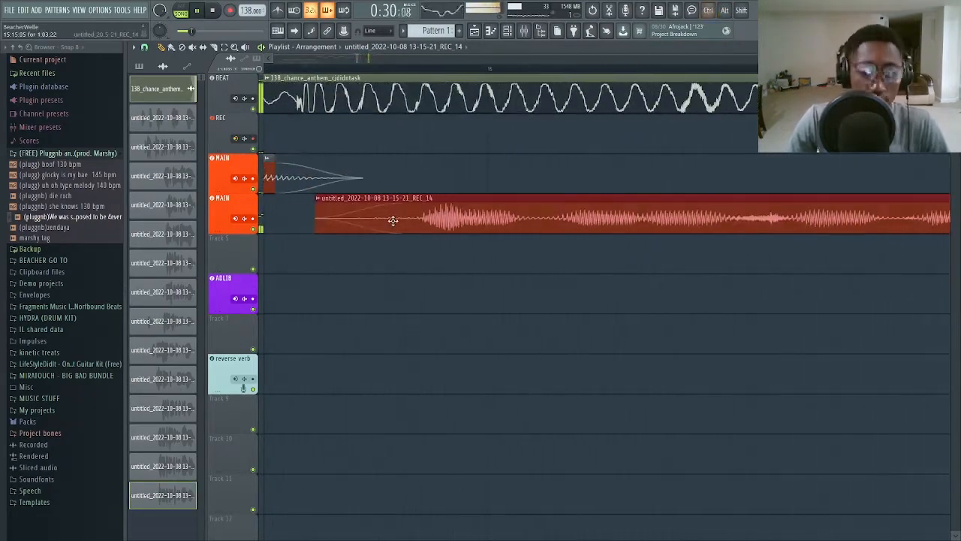
ctrl+scroll(387, 215, down, 5)
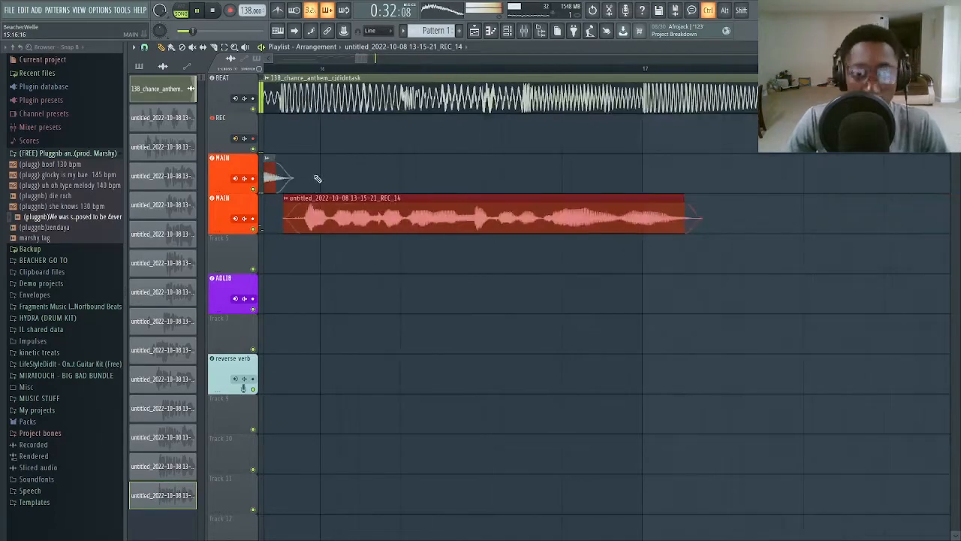
ctrl+scroll(381, 212, up, 3)
ctrl+scroll(505, 229, down, 8)
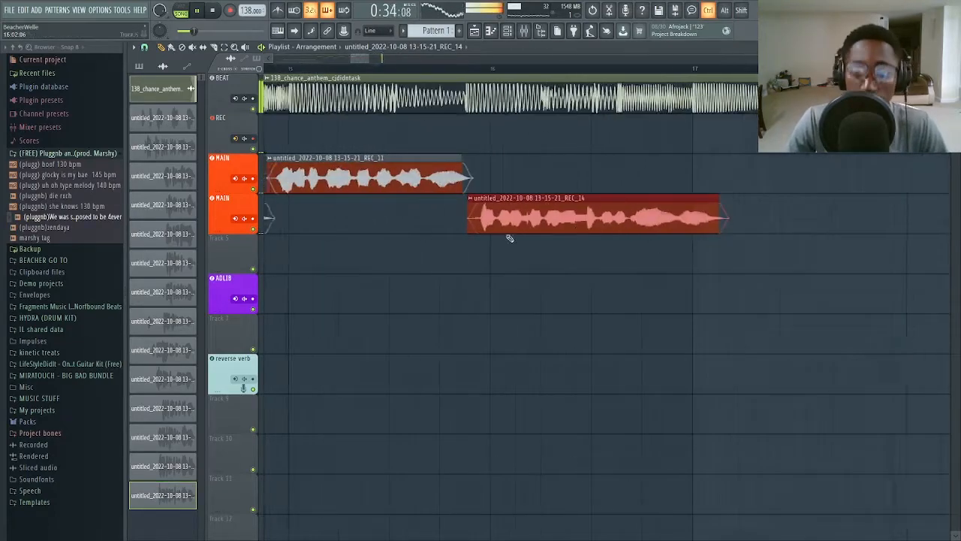
ctrl+scroll(448, 210, up, 4)
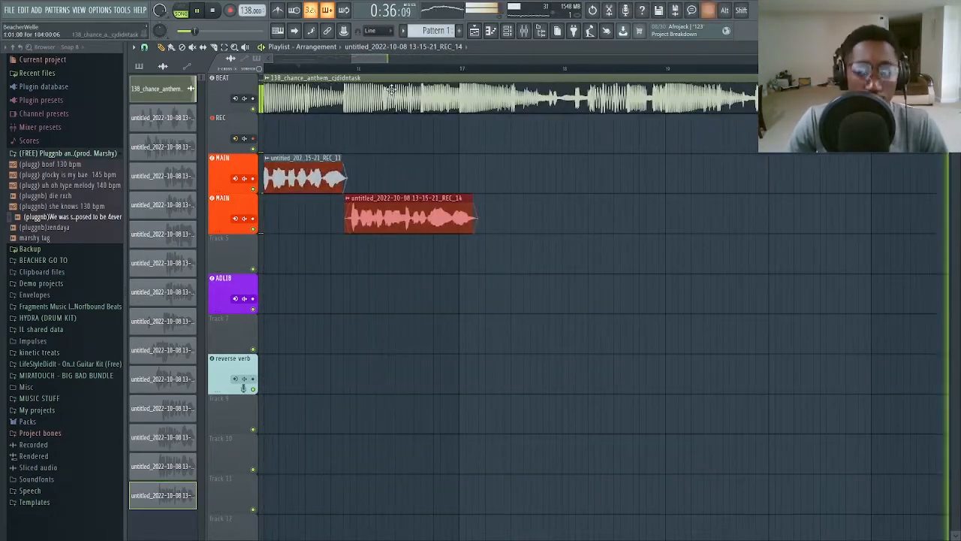
Record a vocal take on the REC track starting just before bar 17.
ctrl+scroll(514, 142, down, 3)
ctrl+click(515, 143)
ctrl+scroll(508, 151, down, 5)
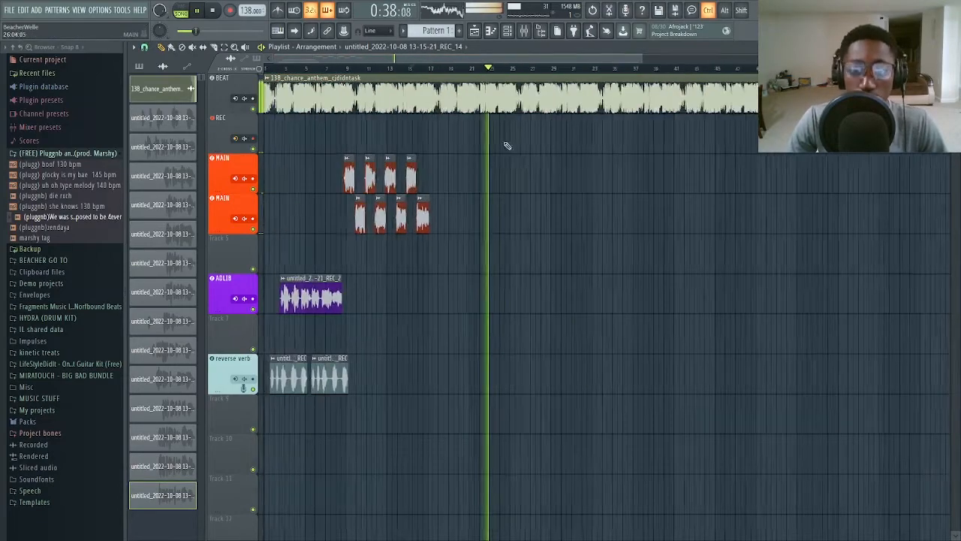
ctrl+scroll(432, 105, up, 5)
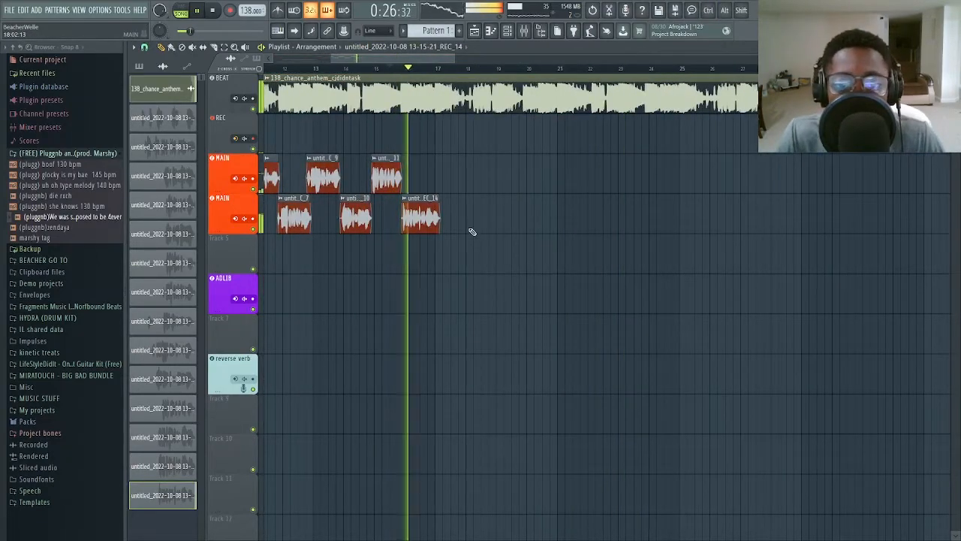
ctrl+scroll(454, 219, up, 4)
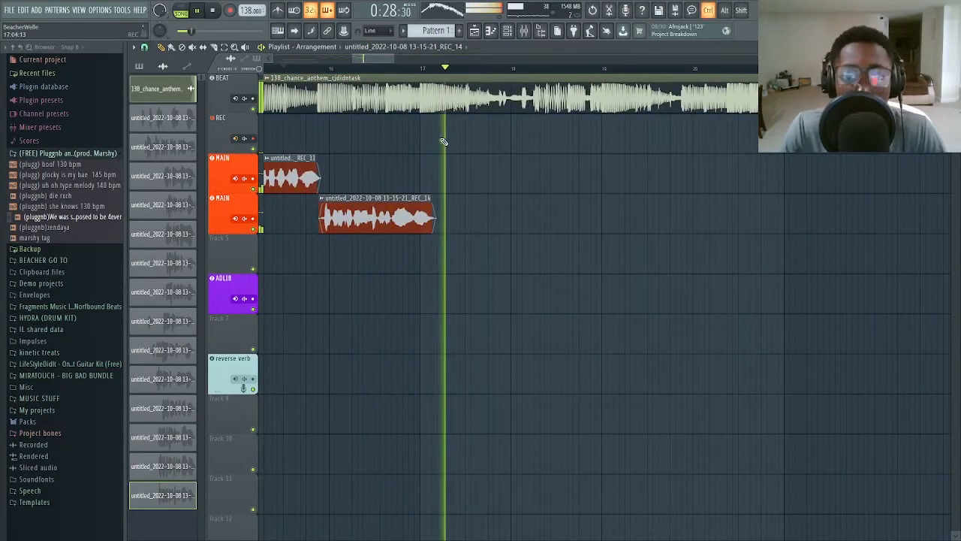
ctrl+scroll(439, 137, up, 3)
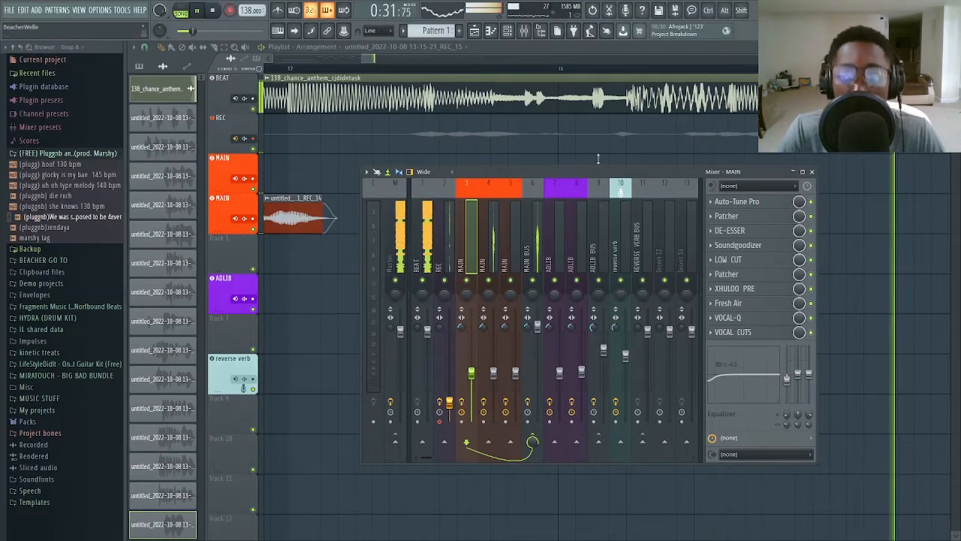
key(space)
key(F9)
Normalize the take recorded from just before bar 17 and move it to the upper MAIN track.
double_click(582, 129)
click(386, 288)
drag(522, 189, 615, 191)
scroll(543, 176, down, 5)
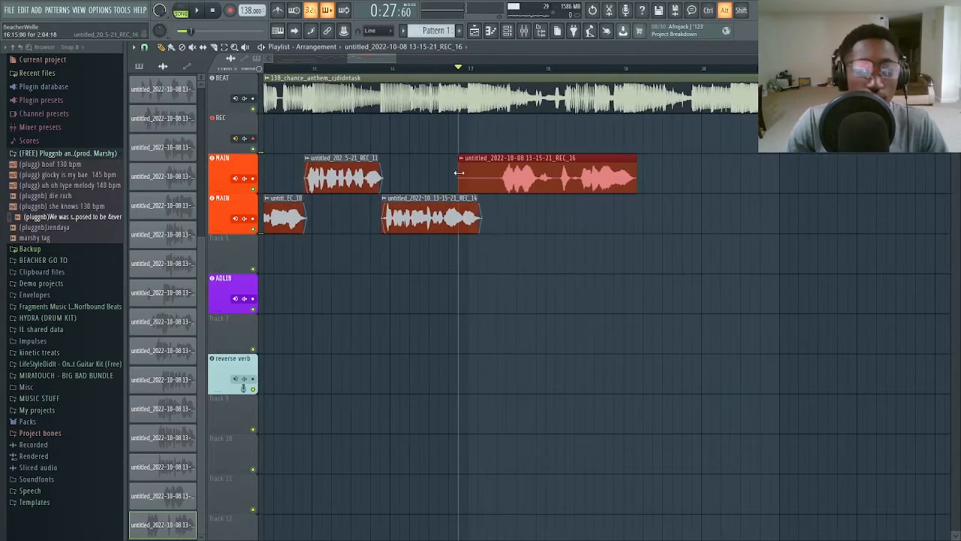
Trim the new upper MAIN take's silent start to just before its vocal in bar 17 and set declicking to Smooth (bleeding).
double_click(515, 172)
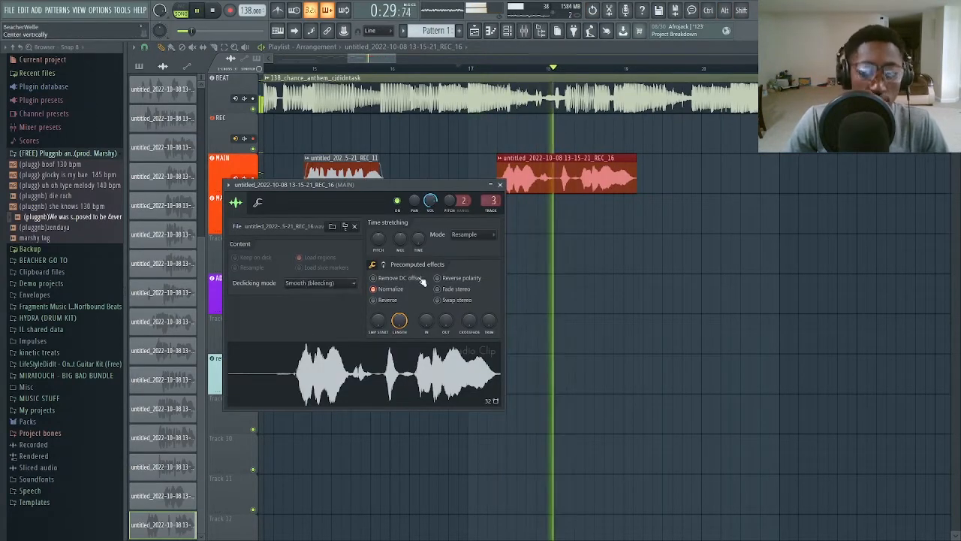
click(670, 180)
scroll(646, 175, up, 3)
scroll(646, 175, down, 3)
scroll(529, 180, up, 3)
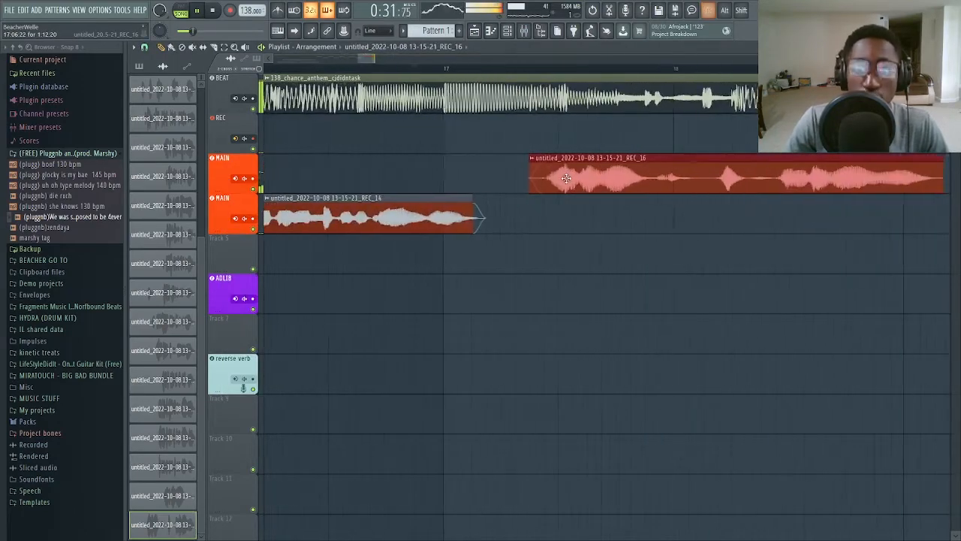
drag(529, 179, 534, 179)
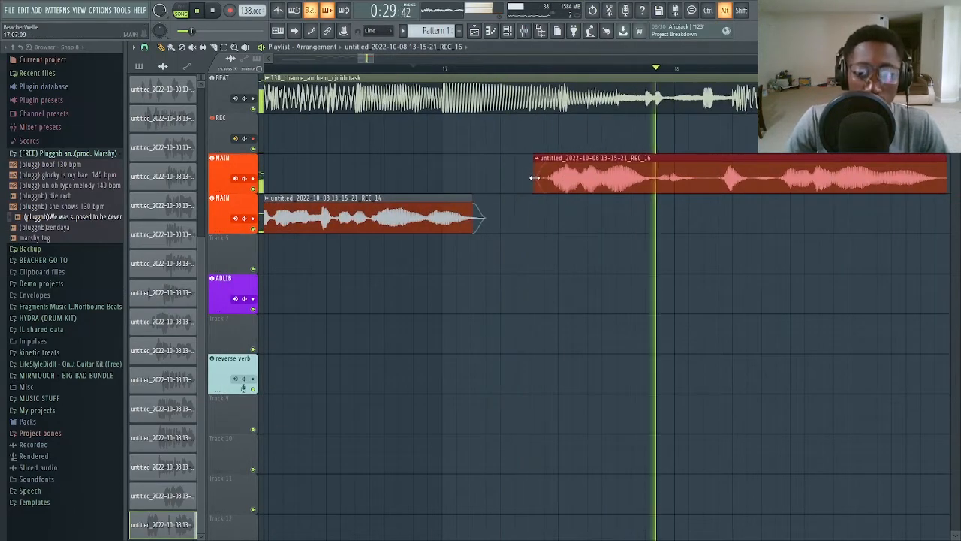
scroll(544, 179, down, 3)
scroll(674, 172, up, 2)
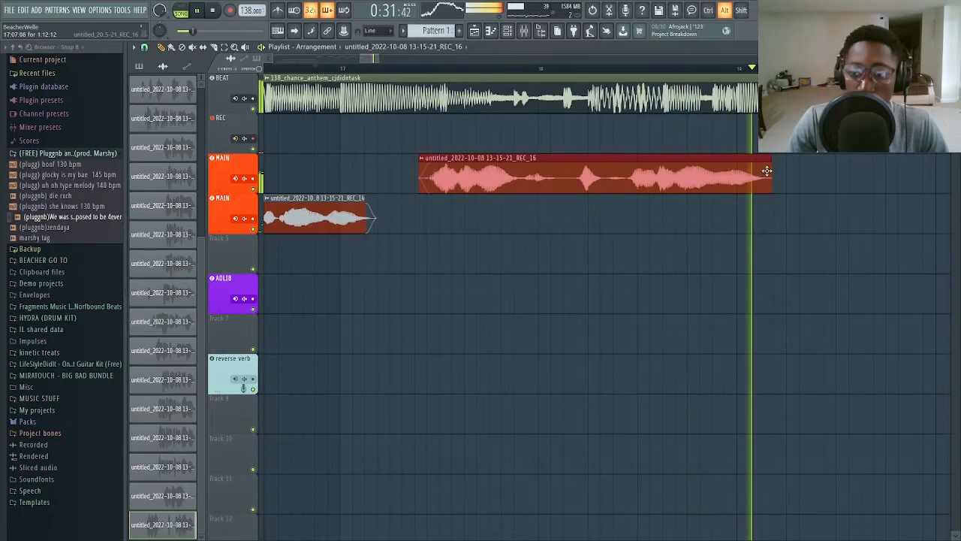
Record a vocal take on the REC track starting just after bar 18 and normalize its clip.
scroll(766, 167, down, 3)
key(F9)
key(space)
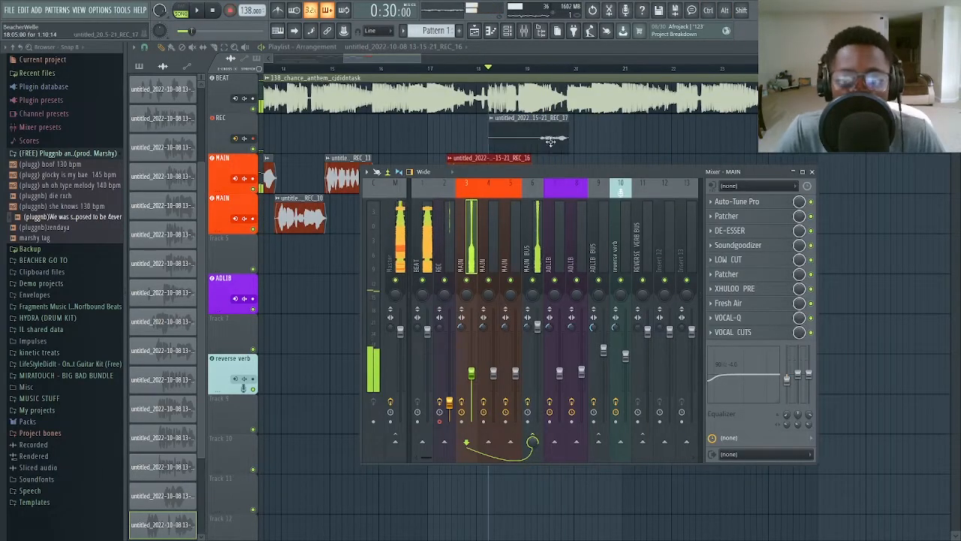
double_click(550, 140)
ctrl+click(588, 137)
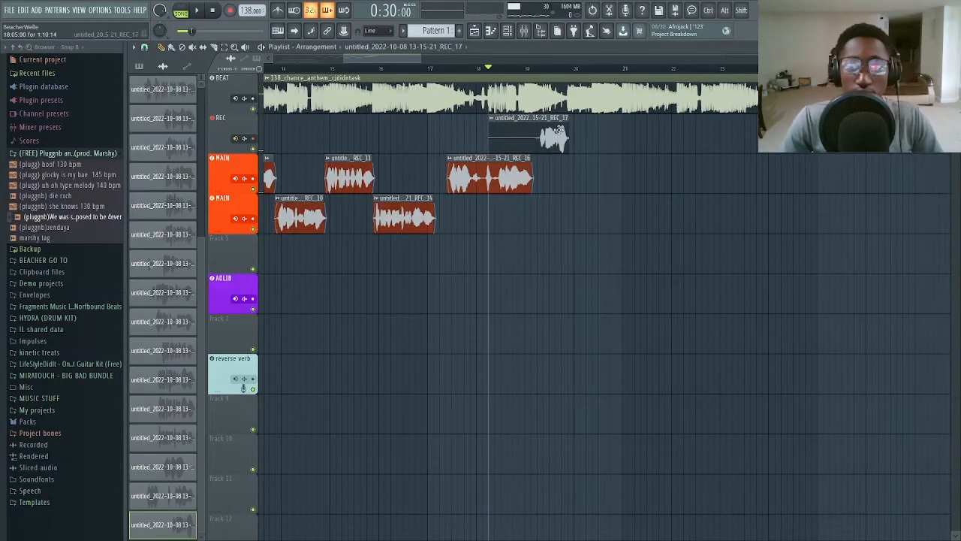
Move the normalized bar 18 take to the lower MAIN track and trim its silent start to just before the vocal.
ctrl+click(547, 140)
key(space)
key(ctrl+Down)
key(ctrl+Down)
scroll(508, 238, up, 4)
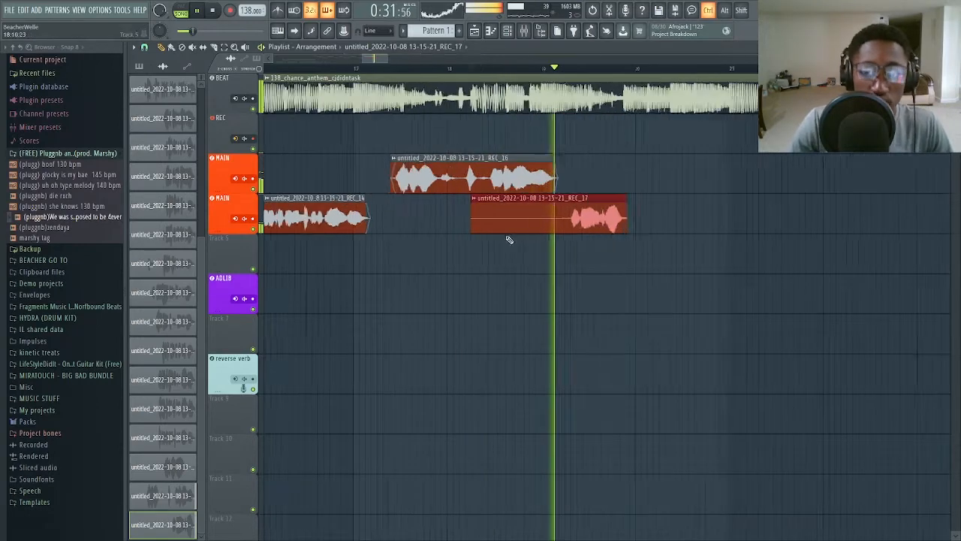
Record a short vocal take on the REC track starting shortly after bar 19 and normalize its clip.
key(space)
double_click(473, 140)
ctrl+click(473, 140)
Move the short bar 19 take to the upper MAIN track and trim its silent start to just before bar 20.
key(space)
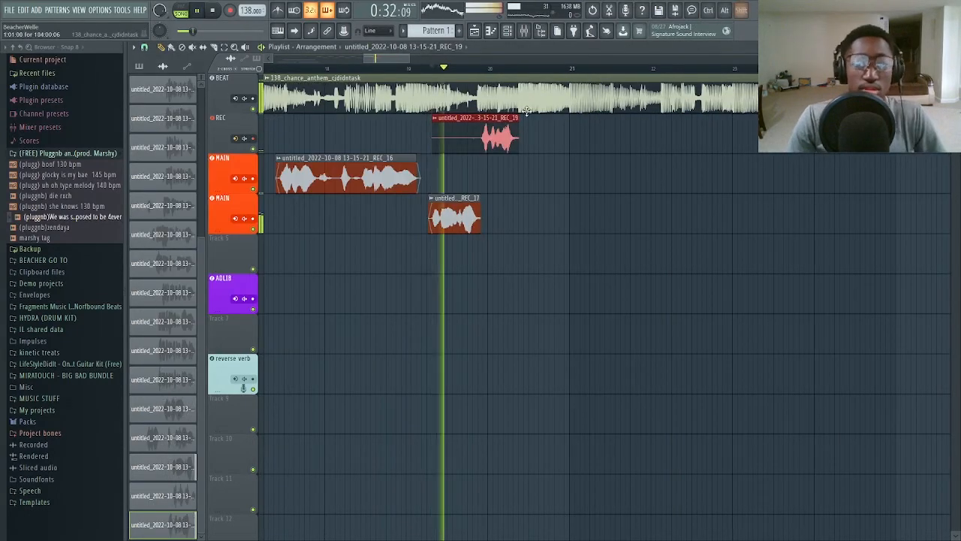
drag(473, 141, 476, 178)
scroll(475, 178, up, 4)
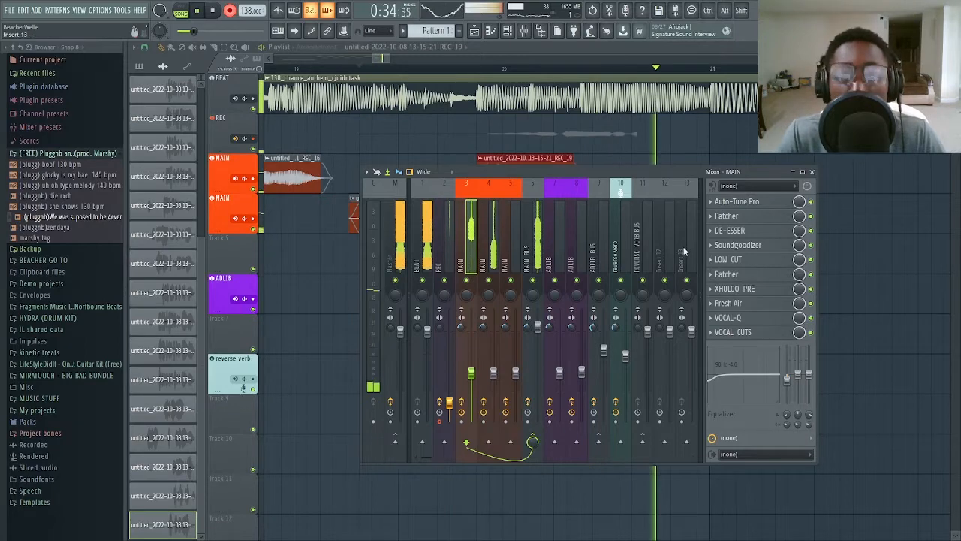
Record another vocal take on the REC track from shortly after bar 19 and normalize its clip.
key(space)
double_click(590, 135)
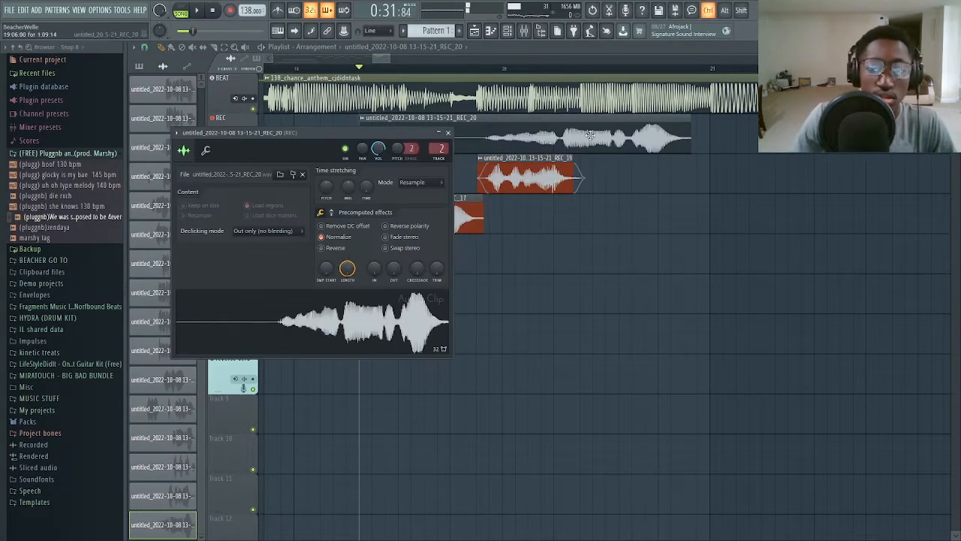
key(space)
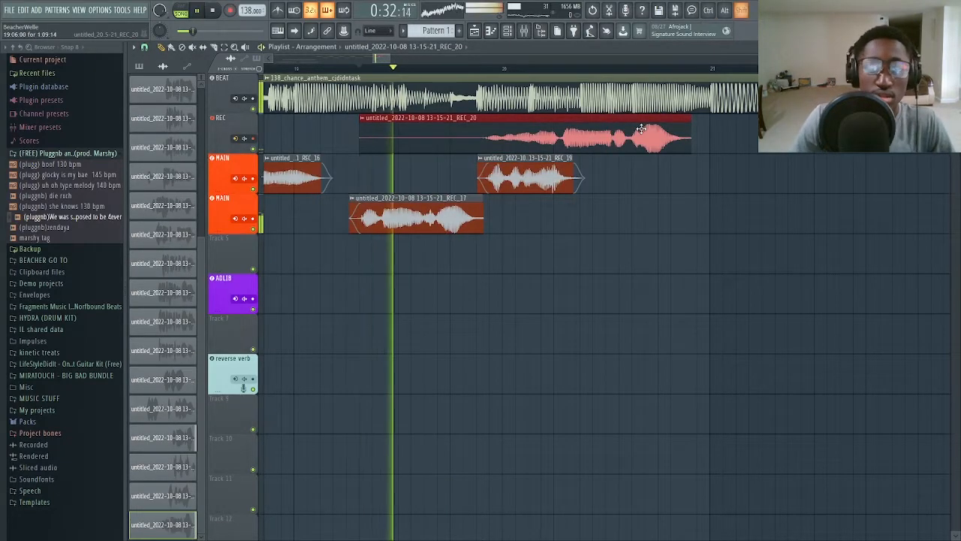
Move the newly normalized take from the REC track to the lower MAIN track.
key(shift+Down)
key(shift+Down)
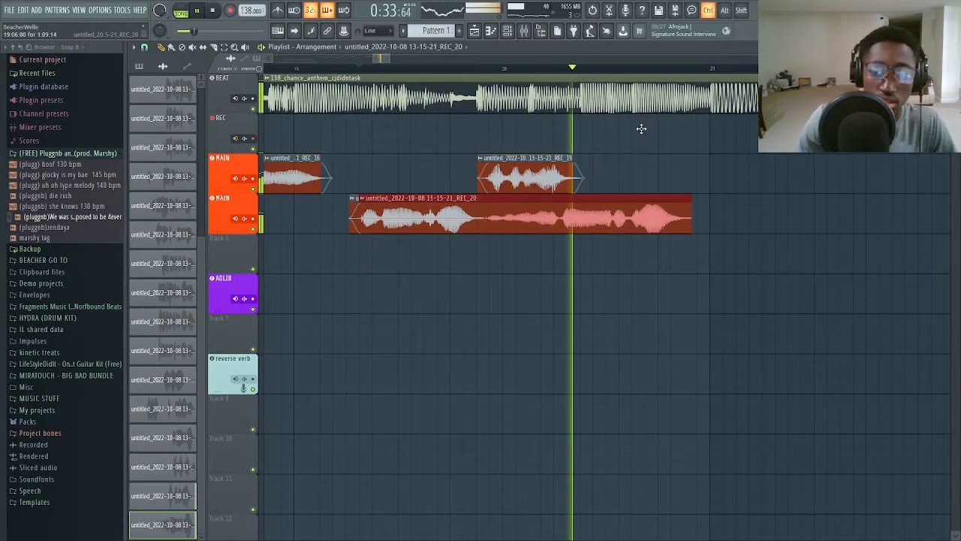
key(space)
key(space)
Trim the take's start to the end of the preceding lower MAIN clip and set its declicking mode to Smooth (bleeding).
scroll(649, 196, up, 5)
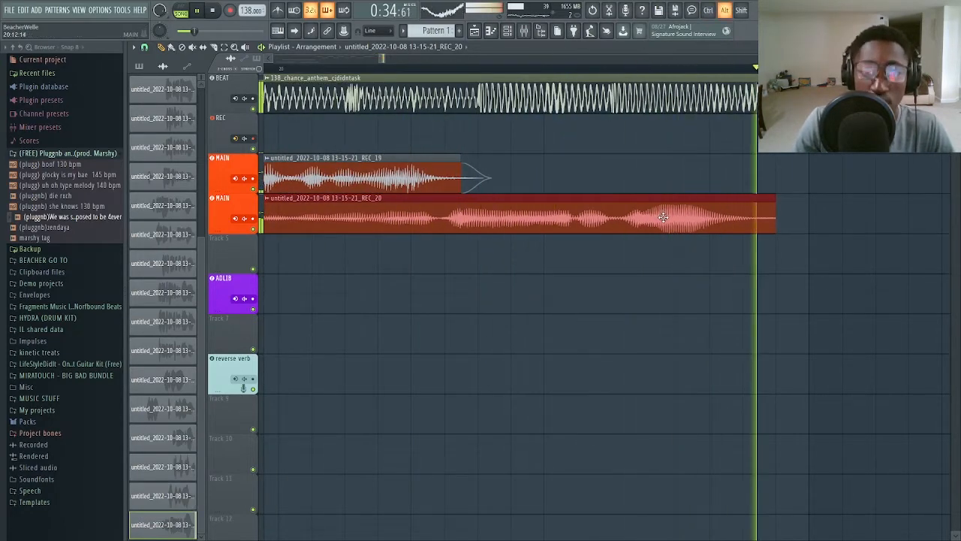
key(space)
scroll(672, 218, down, 8)
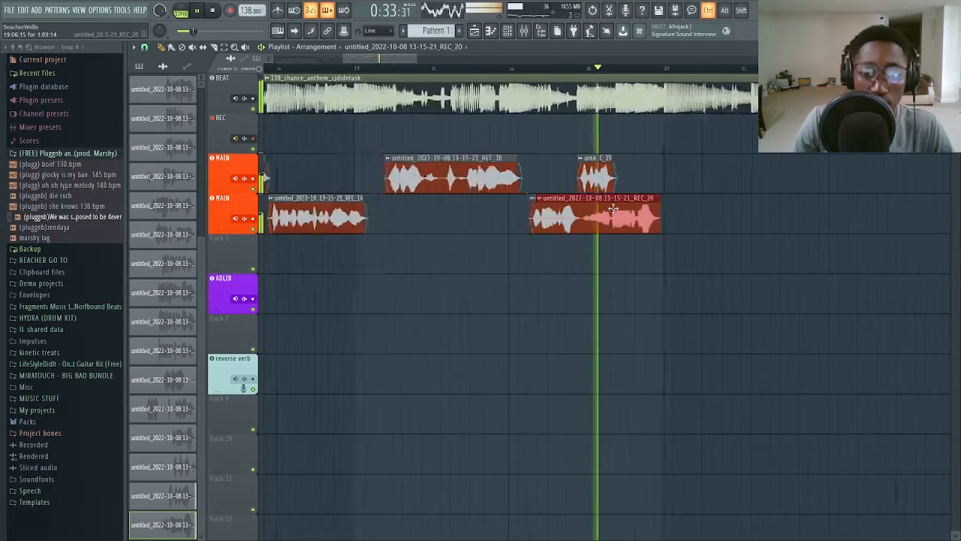
scroll(607, 211, up, 3)
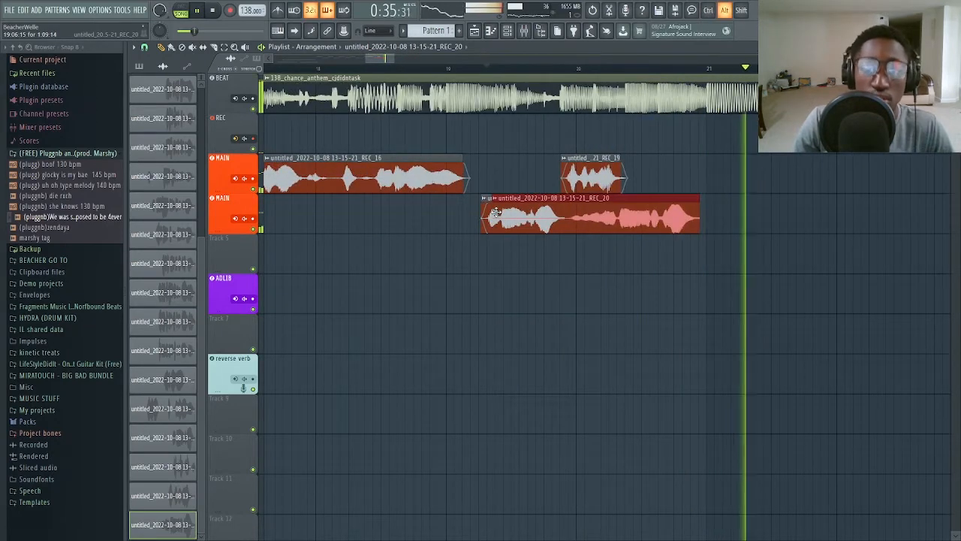
drag(493, 211, 570, 210)
double_click(587, 211)
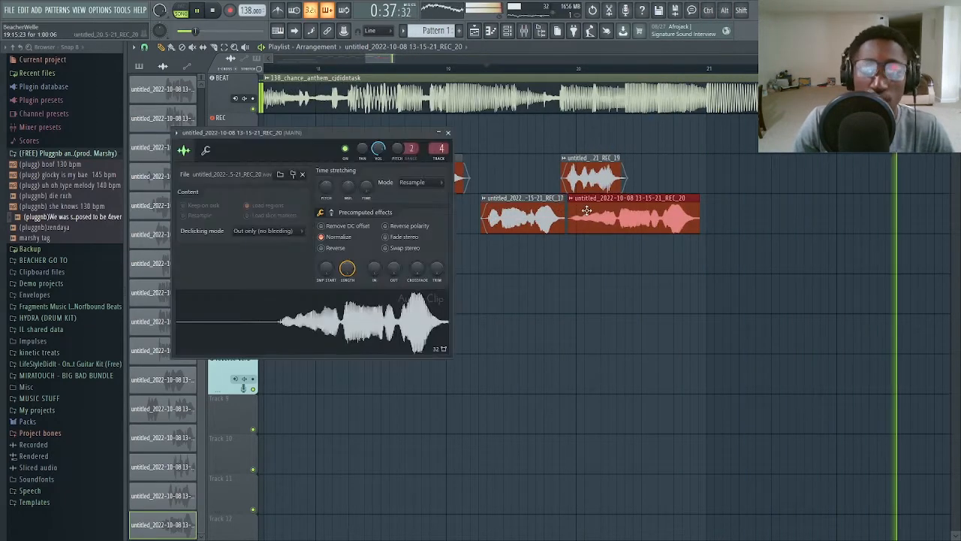
key(space)
Move the short clip near bar 20 from the upper MAIN track to the ADLIB track.
drag(687, 161, 710, 163)
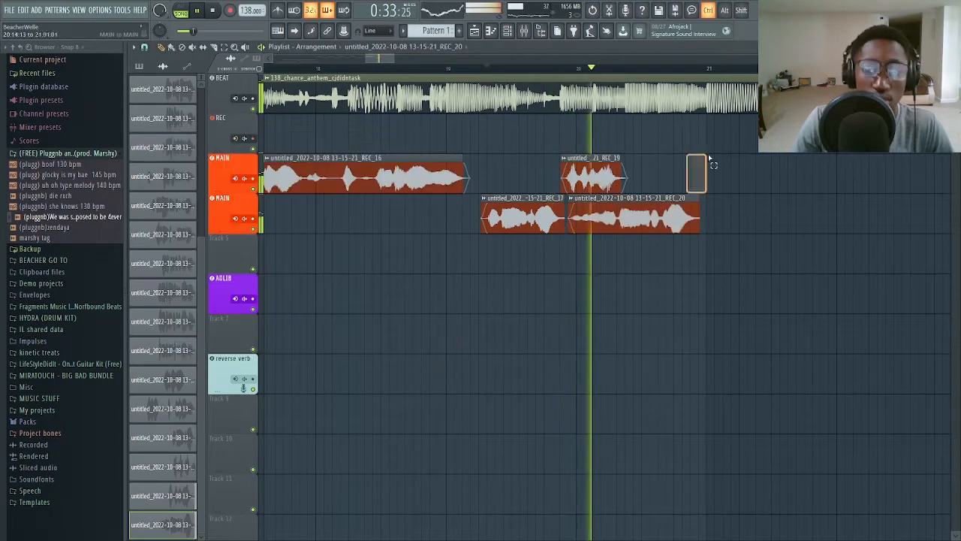
scroll(635, 165, up, 4)
drag(633, 166, 508, 161)
scroll(509, 161, down, 4)
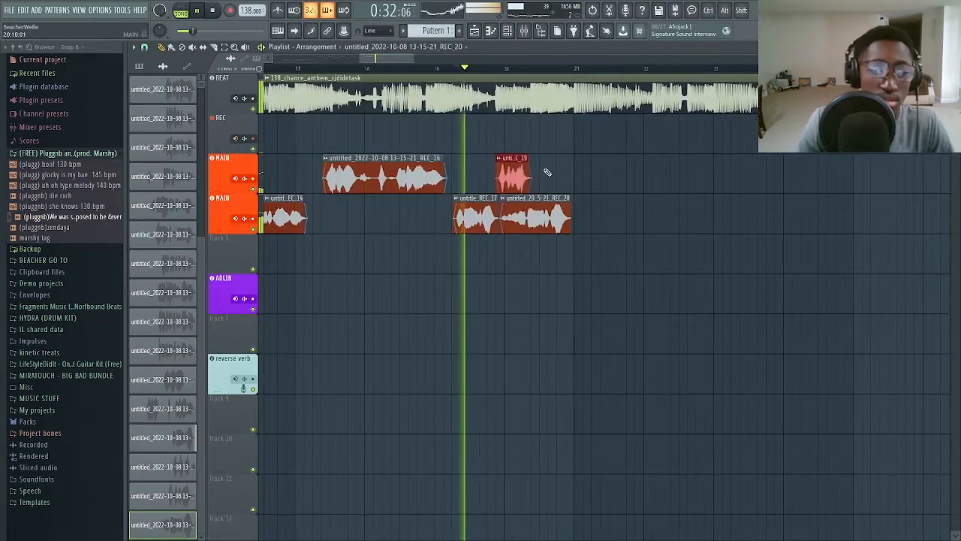
key(shift+Down)
key(shift+Down)
key(shift+Down)
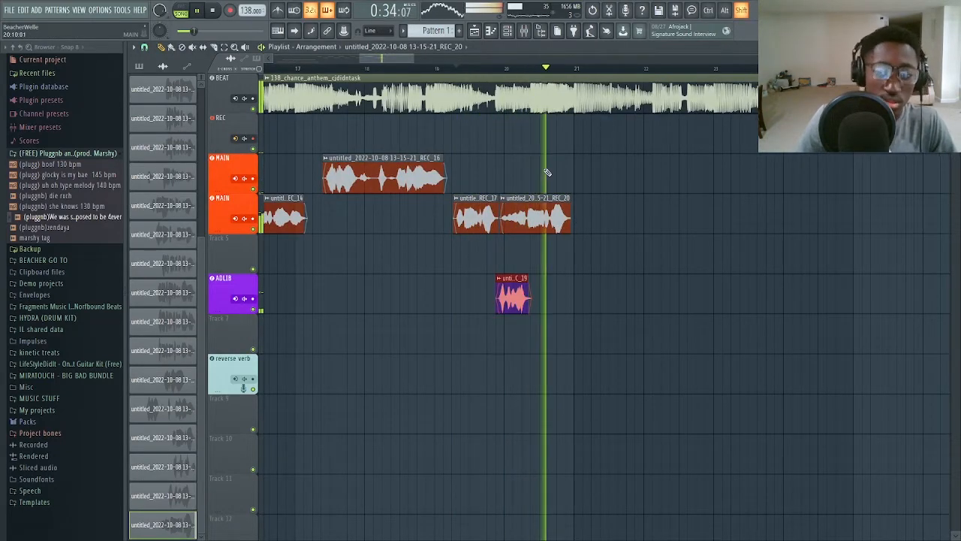
scroll(582, 177, down, 4)
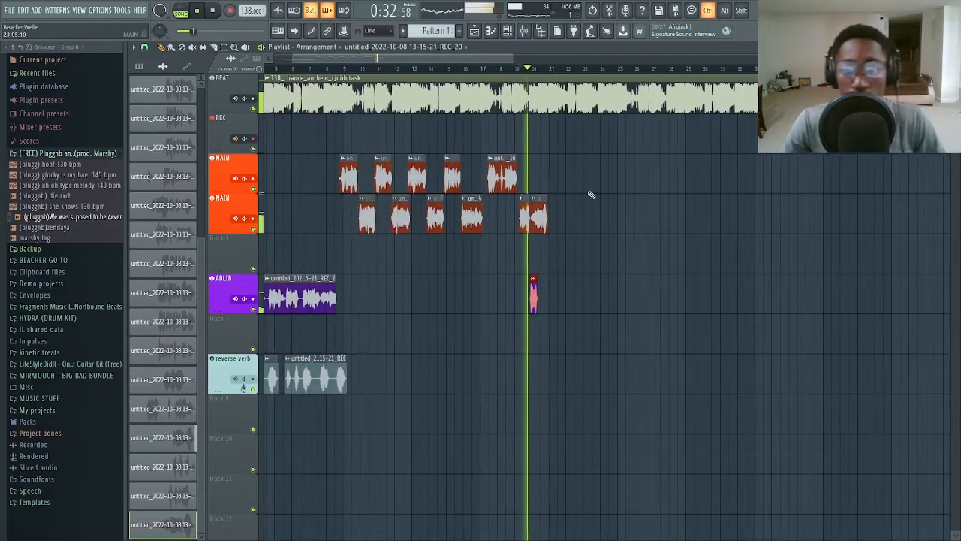
scroll(563, 199, up, 4)
scroll(537, 218, down, 3)
scroll(526, 214, up, 3)
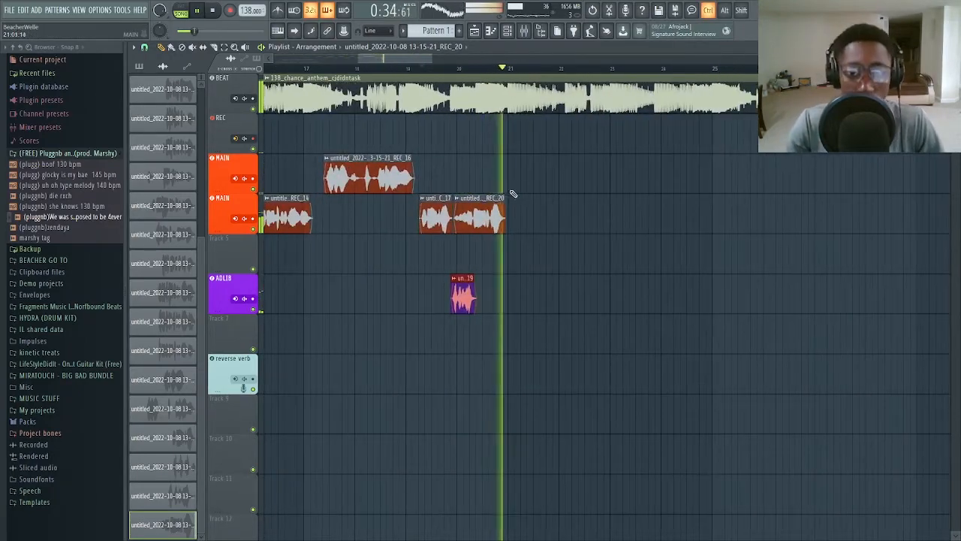
scroll(504, 192, up, 2)
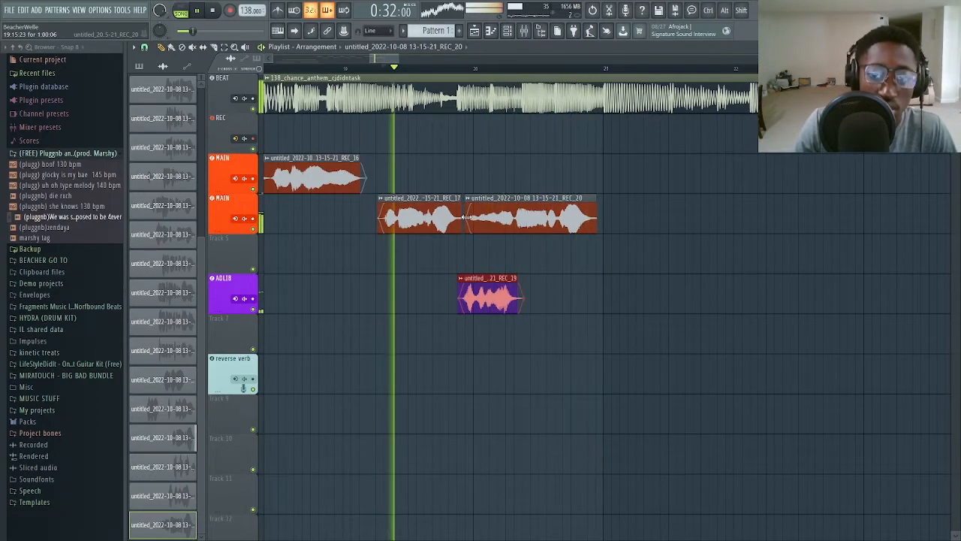
Fine-trim the boundary between the two adjoining lower MAIN clips near bar 20 and play the section back.
mouse_move(463, 217)
mouse_down()
mouse_move(507, 219)
mouse_move(465, 218)
mouse_up()
key(space)
key(space)
scroll(576, 198, down, 3)
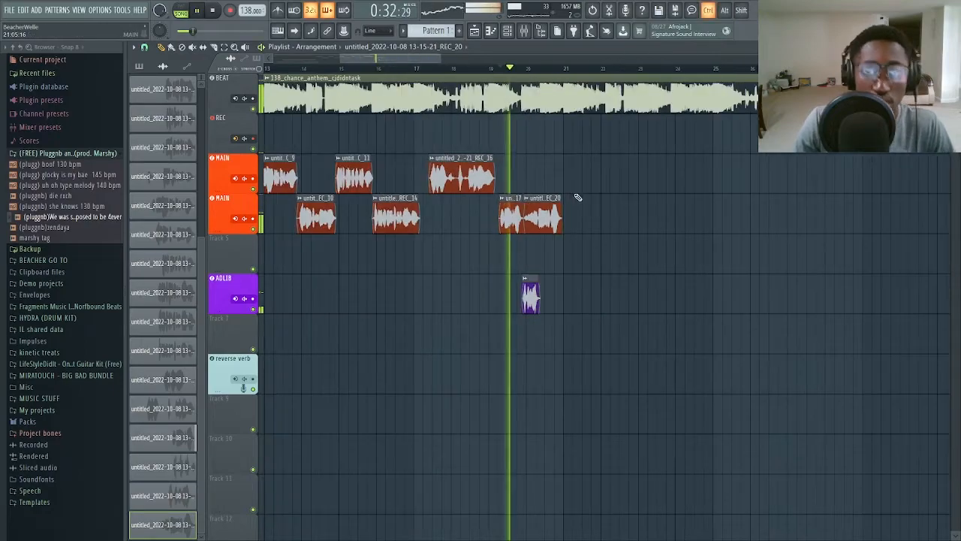
scroll(563, 243, down, 3)
scroll(472, 240, up, 2)
scroll(473, 240, down, 3)
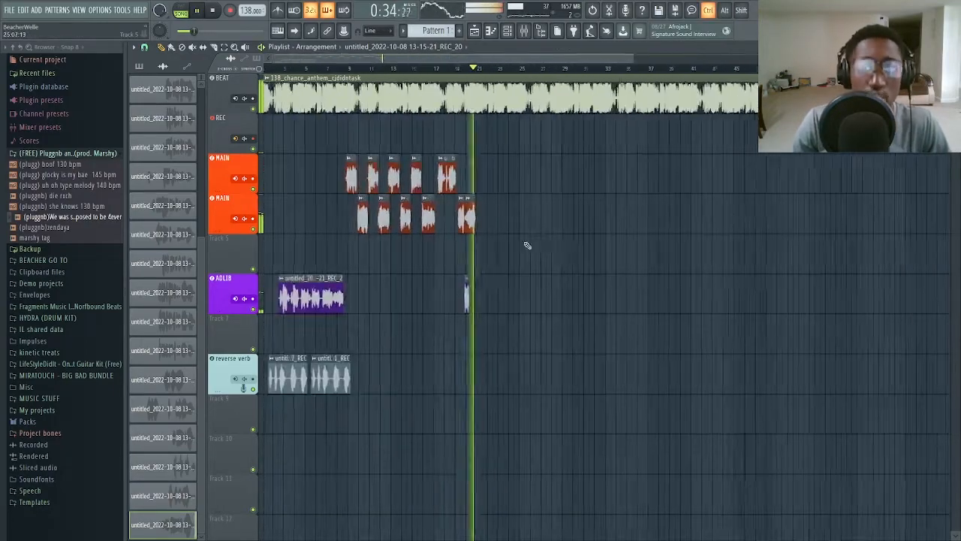
scroll(526, 247, up, 4)
scroll(401, 217, down, 1)
scroll(396, 205, up, 3)
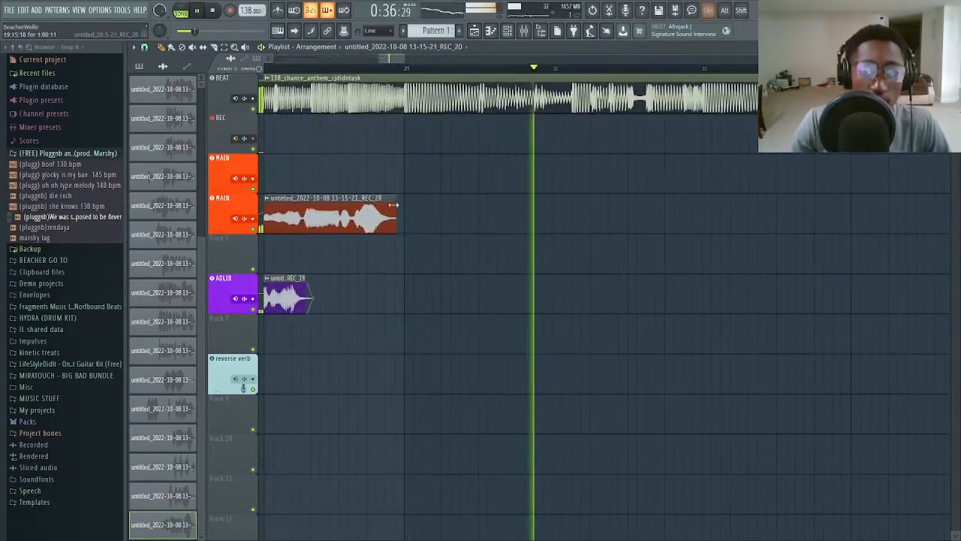
scroll(390, 199, down, 3)
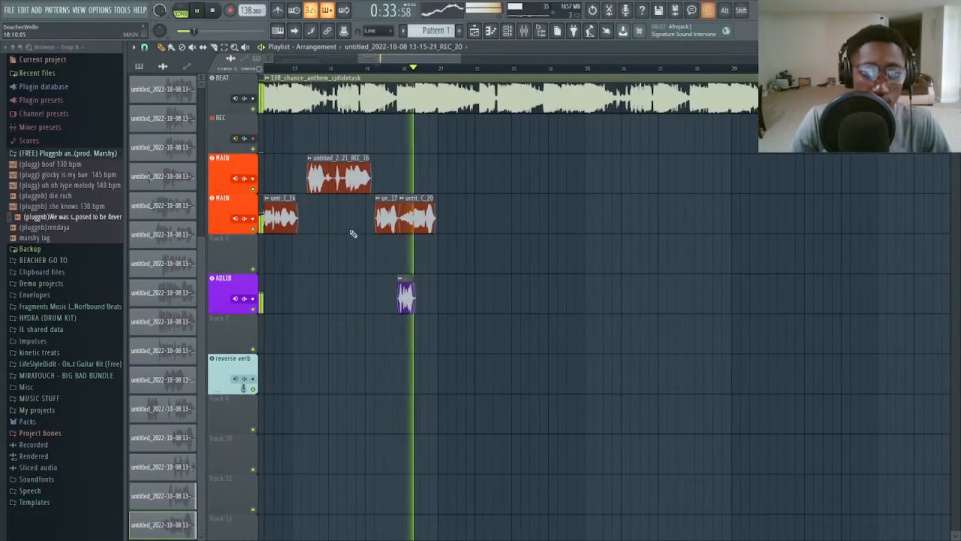
scroll(437, 128, up, 3)
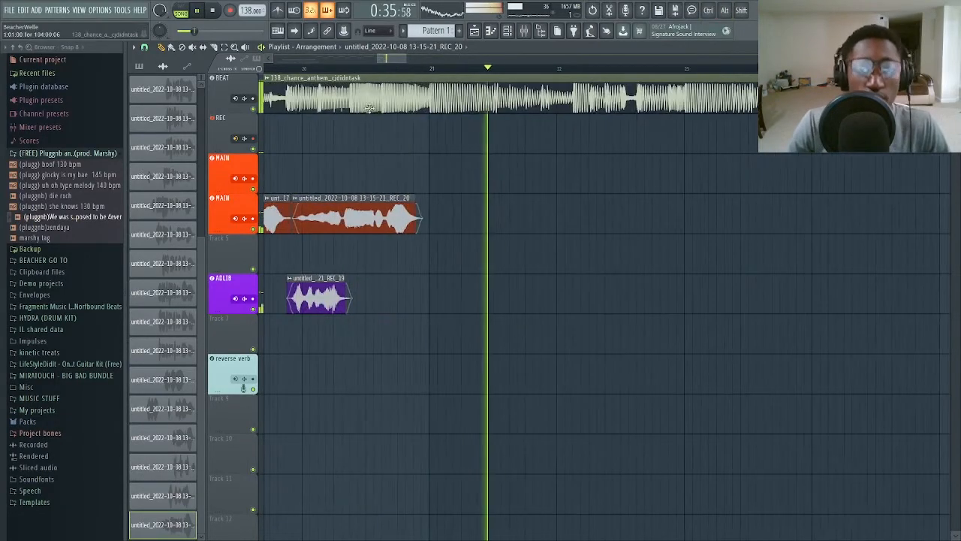
Play the arrangement back from around bar 15 and again from earlier points to check the vocal clips.
key(space)
scroll(458, 105, down, 3)
scroll(502, 110, down, 2)
click(325, 69)
key(space)
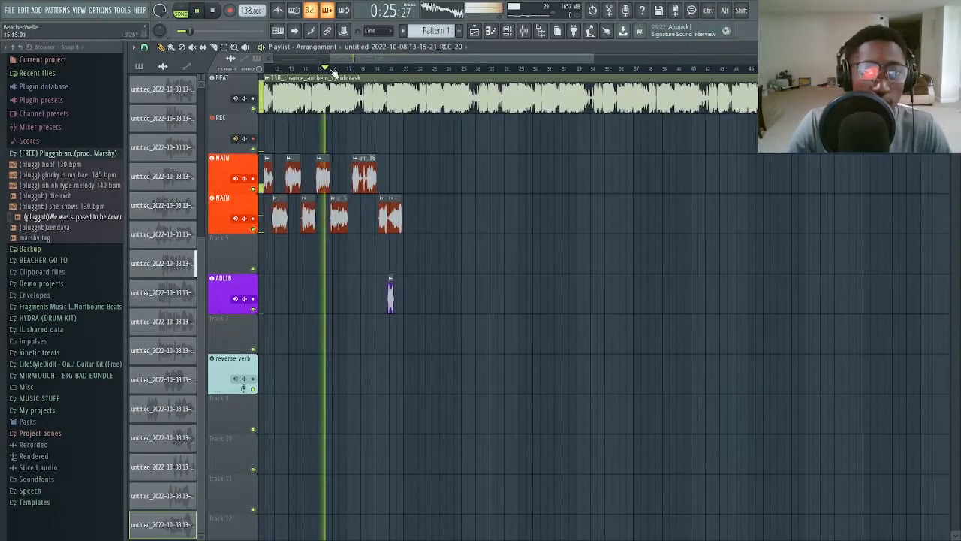
scroll(330, 123, up, 3)
scroll(423, 126, down, 3)
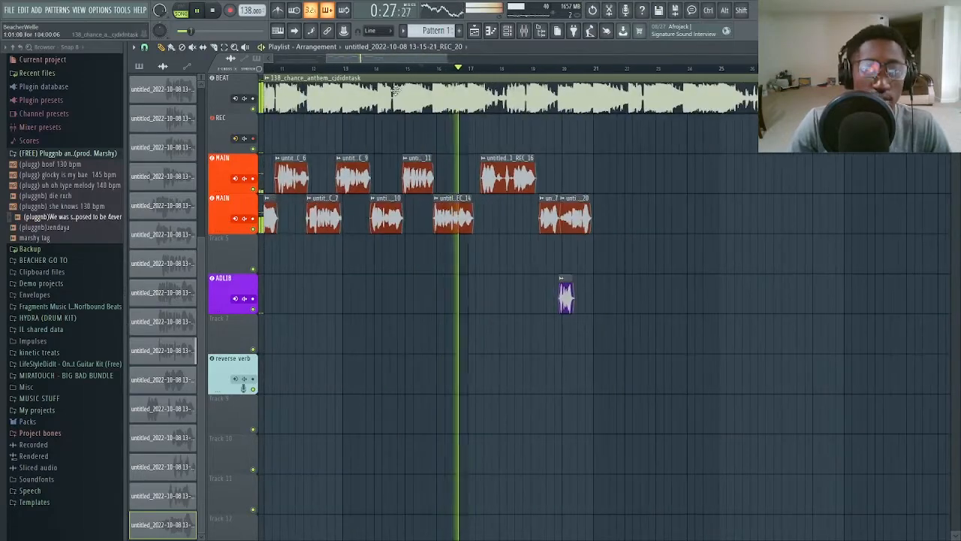
click(380, 68)
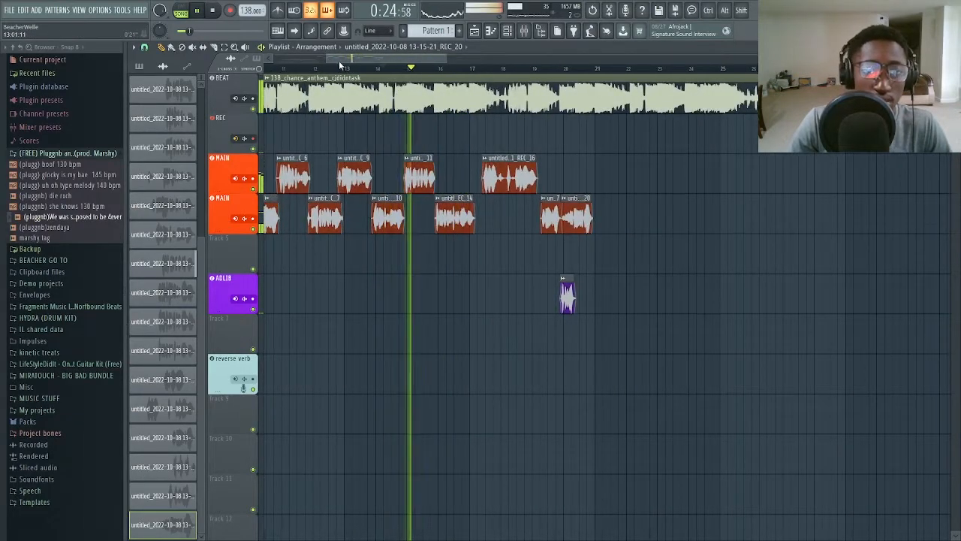
scroll(339, 62, down, 3)
click(321, 68)
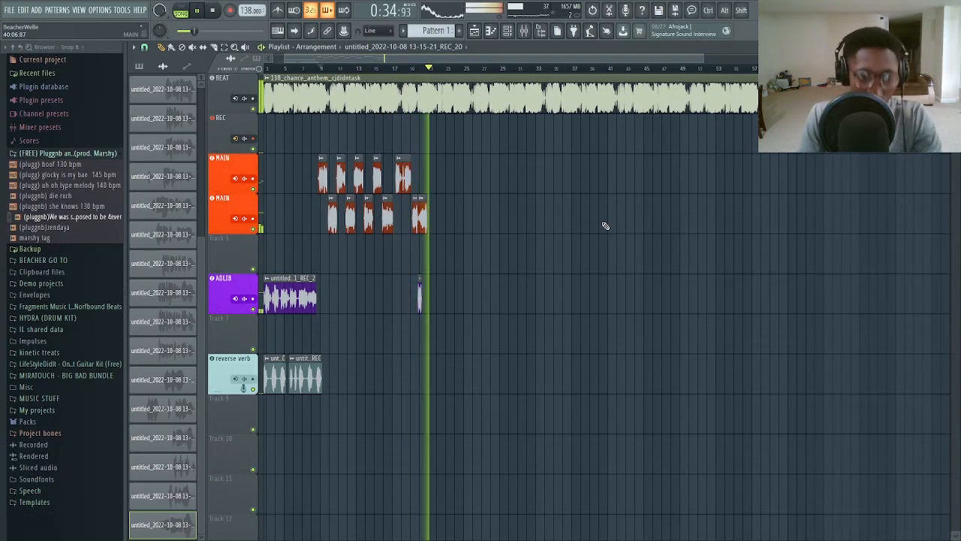
Record another vocal take on the REC track from shortly before bar 20 and normalize its clip.
scroll(500, 306, up, 5)
key(space)
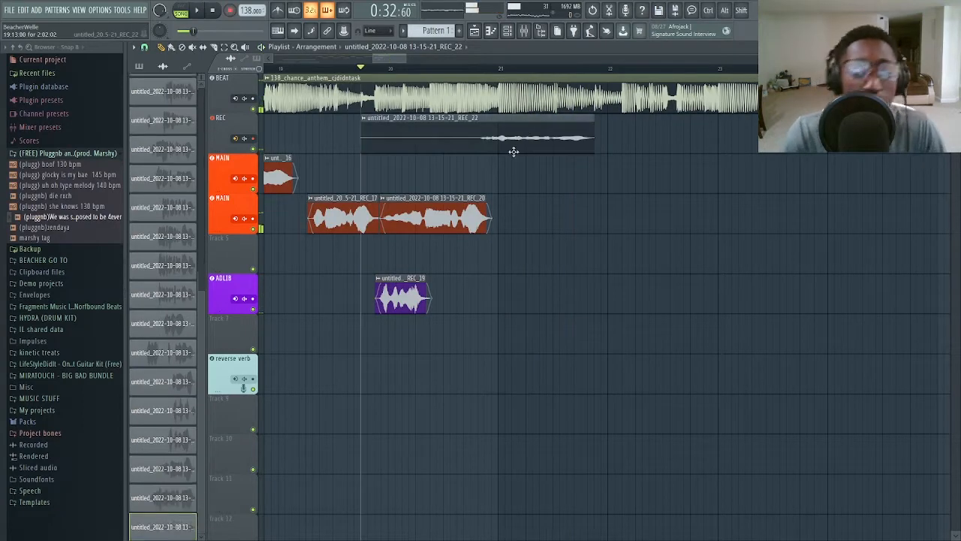
double_click(514, 151)
click(360, 276)
click(486, 172)
ctrl+click(547, 149)
Move the normalized take to the upper MAIN track and trim its silent start to shortly before bar 21.
key(space)
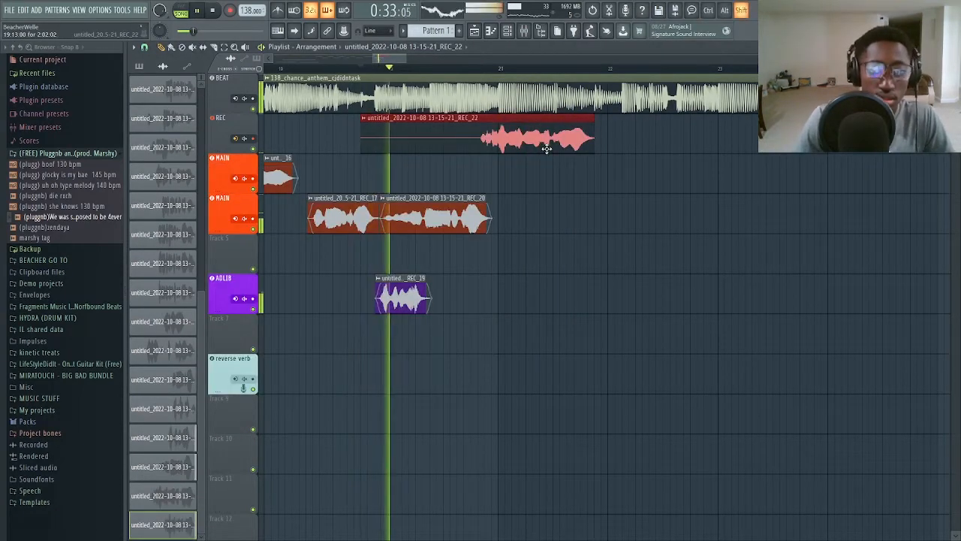
drag(547, 148, 547, 188)
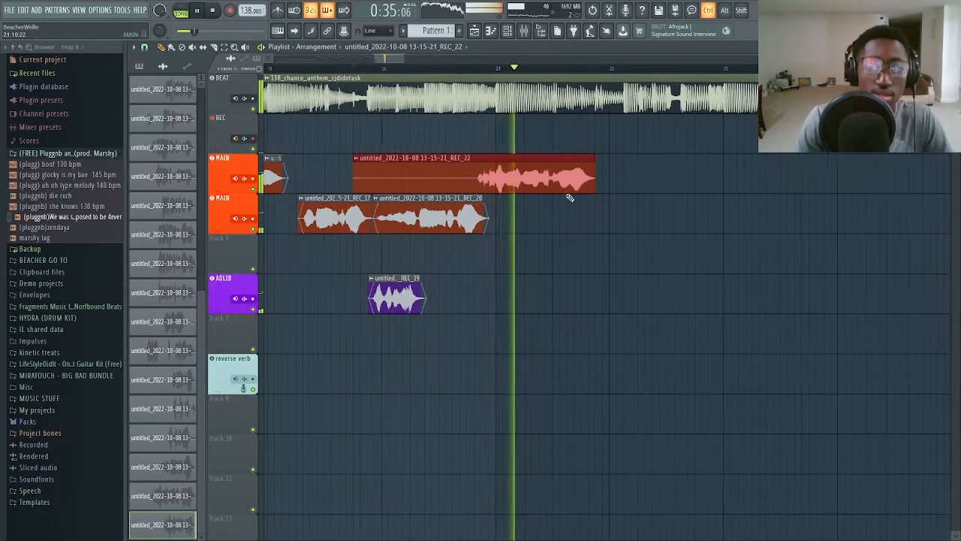
scroll(570, 198, up, 4)
key(space)
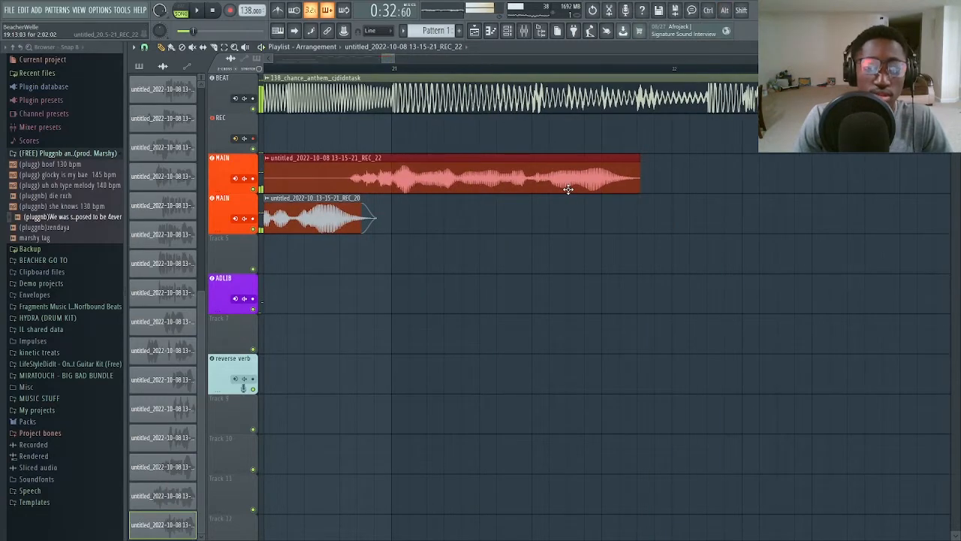
key(space)
scroll(569, 189, down, 4)
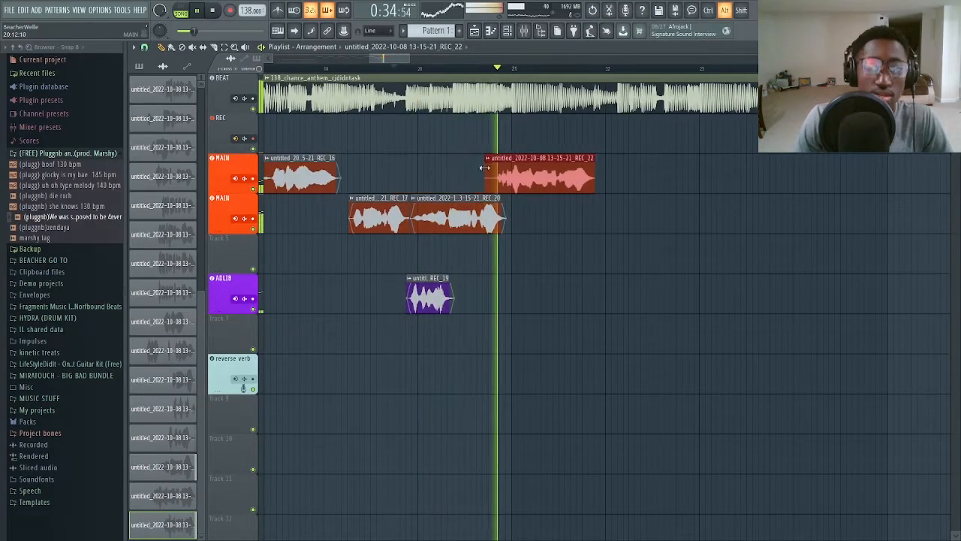
Record a vocal take on the REC track from bar 21 and normalize its clip.
key(F9)
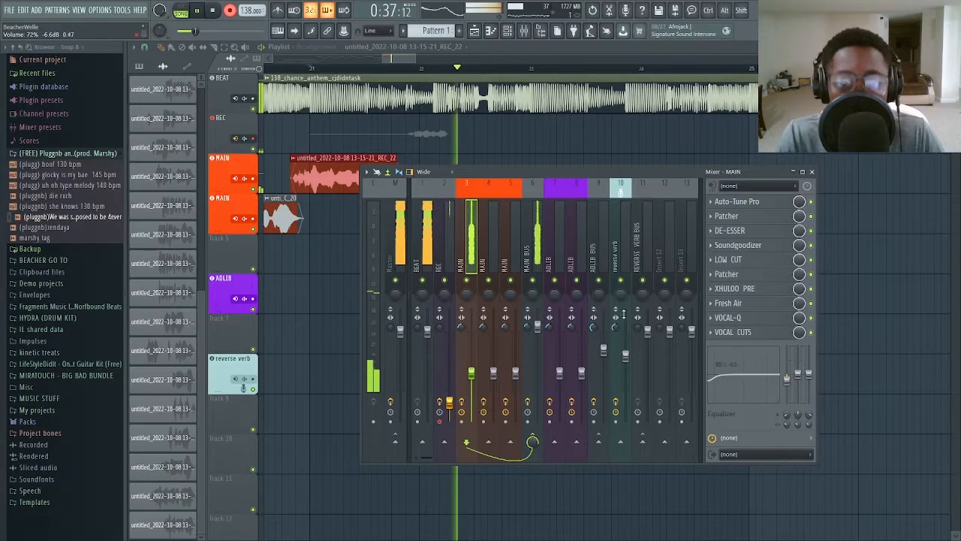
key(space)
double_click(506, 143)
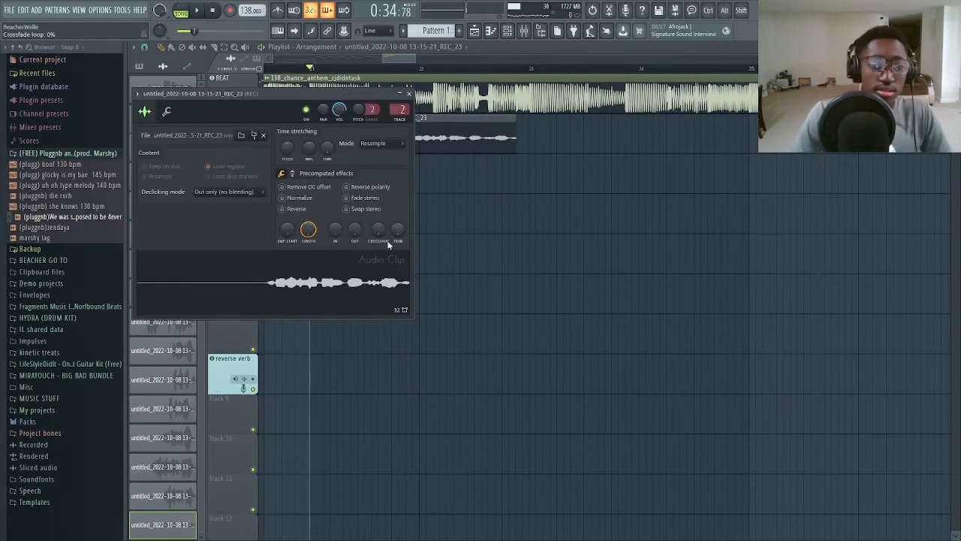
click(295, 197)
Move the bar 21 take to the lower MAIN track and trim its silent start to shortly before bar 22.
ctrl+click(488, 139)
key(shift+Down)
key(shift+Down)
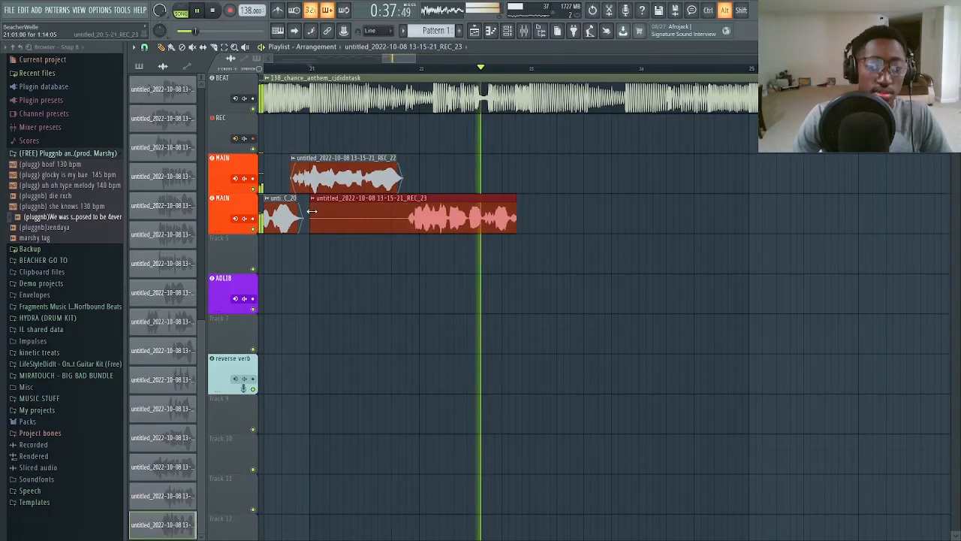
drag(311, 213, 321, 213)
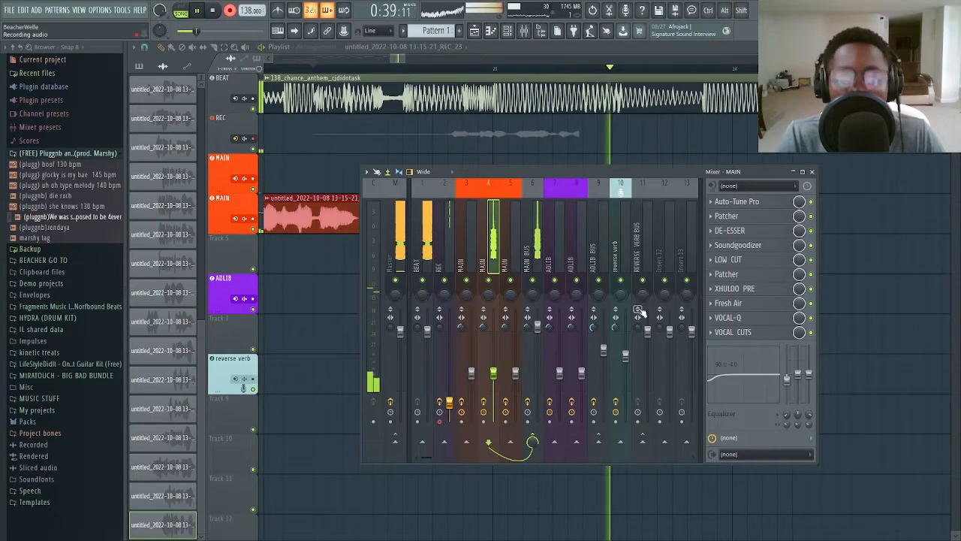
Record a further vocal take on the REC track from shortly after bar 22 and normalize its clip.
key(space)
double_click(567, 135)
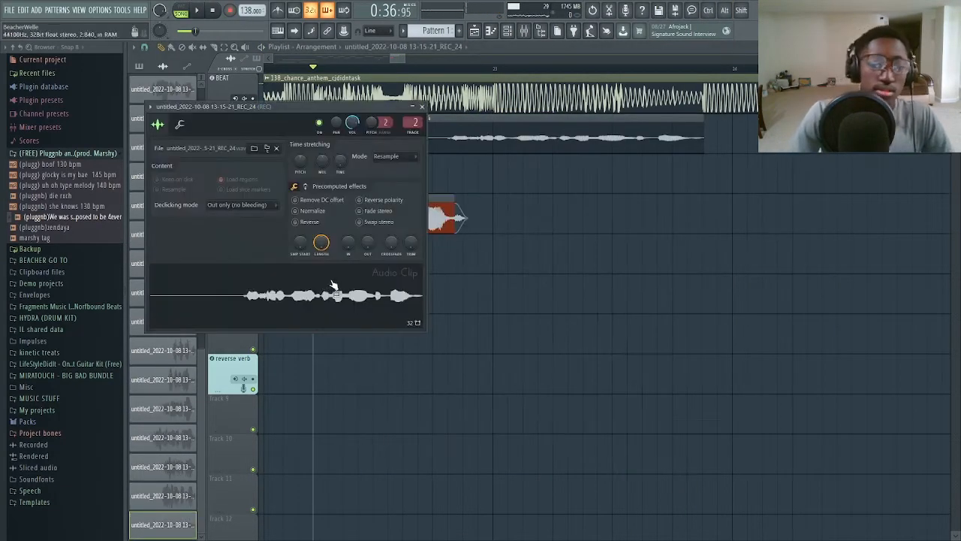
click(306, 211)
Move the latest take to the upper MAIN track and trim its silent start to shortly before bar 23.
drag(579, 130, 604, 126)
key(space)
key(shift+Down)
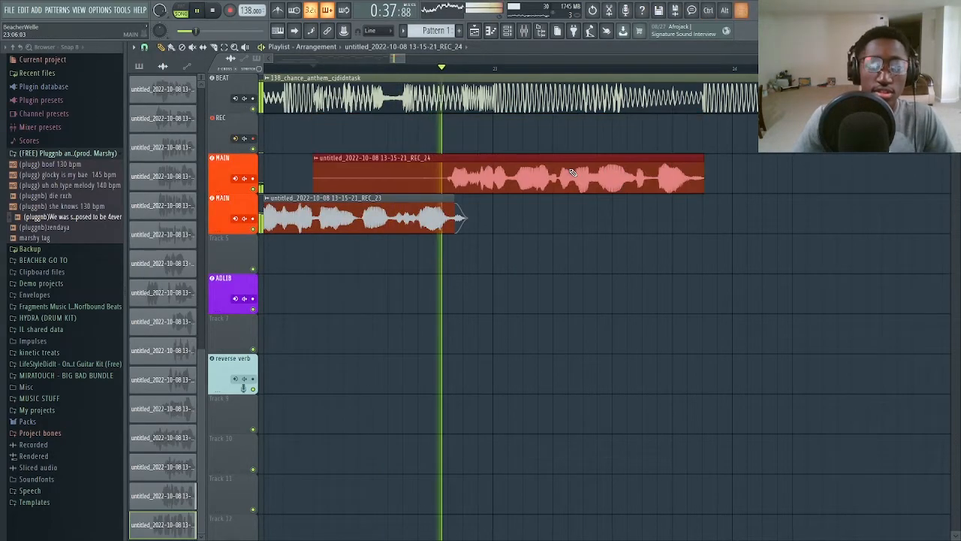
scroll(633, 222, up, 3)
scroll(634, 224, down, 2)
scroll(687, 197, up, 4)
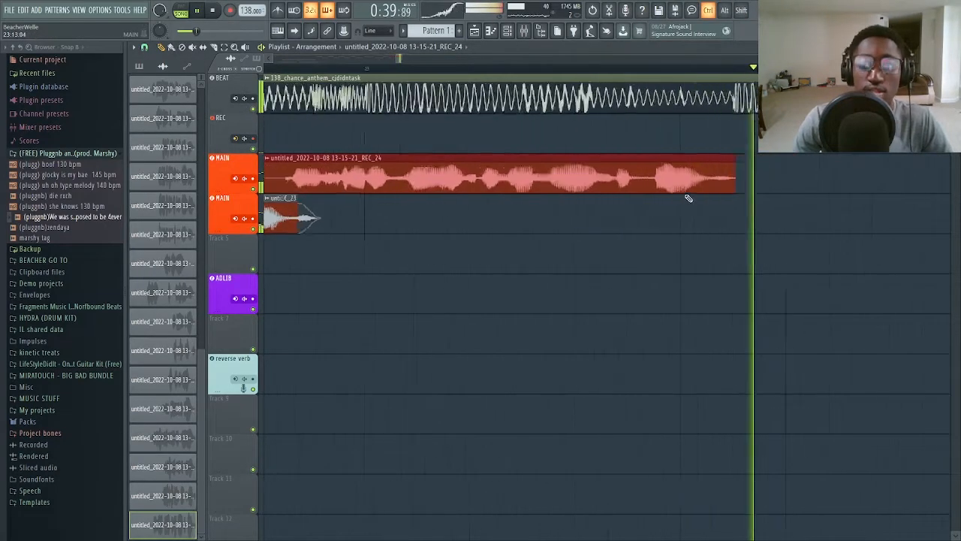
key(space)
key(space)
scroll(682, 188, down, 3)
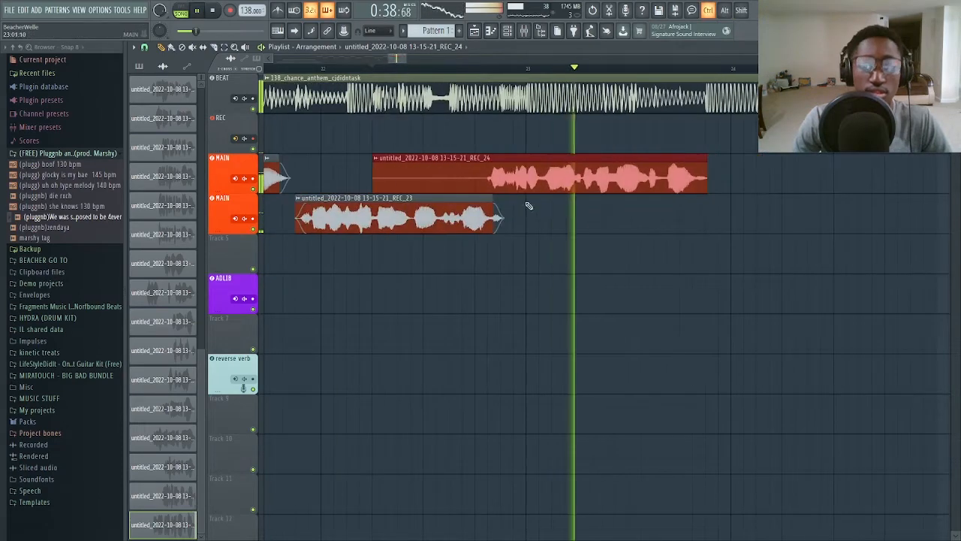
drag(375, 164, 480, 164)
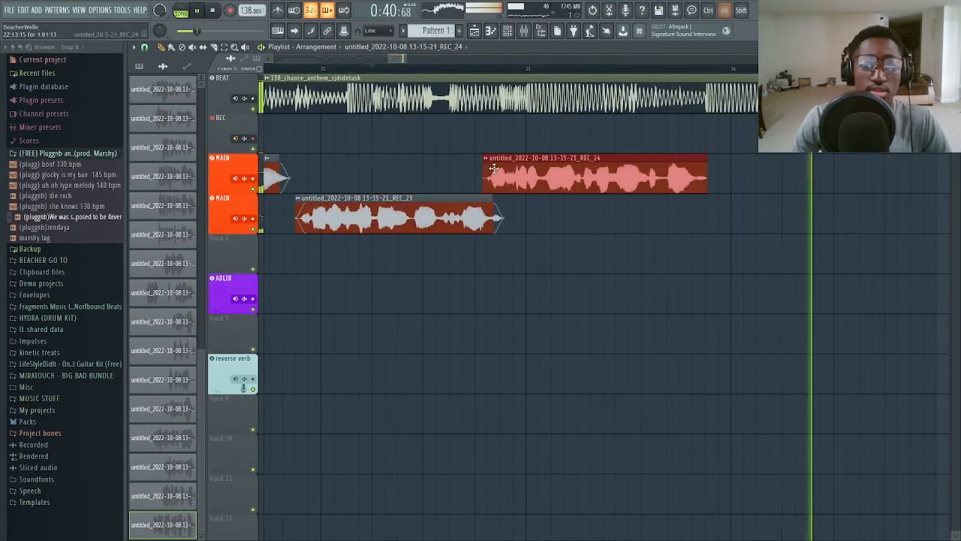
Set the declicking mode of the upper MAIN take near bar 23 to Smooth (bleeding).
double_click(487, 171)
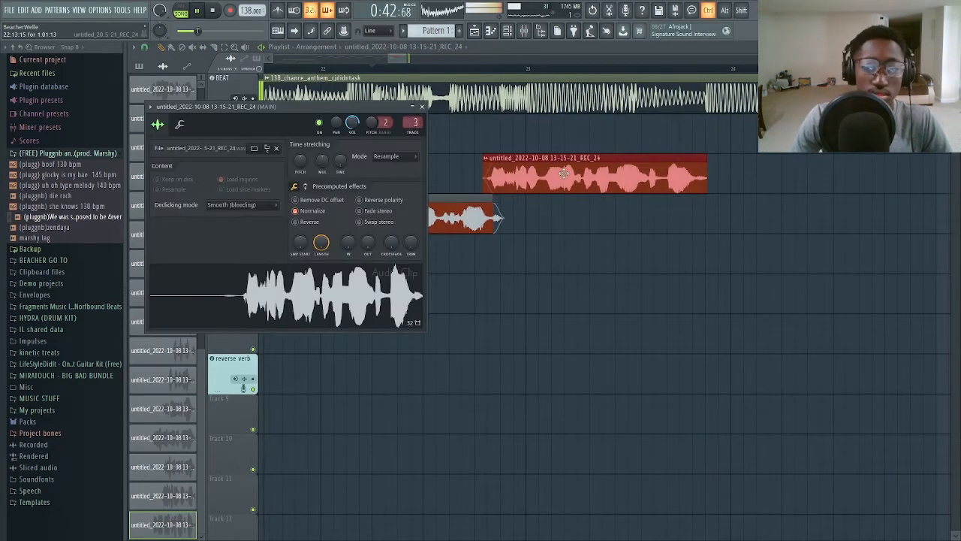
ctrl+click(564, 173)
scroll(708, 178, up, 3)
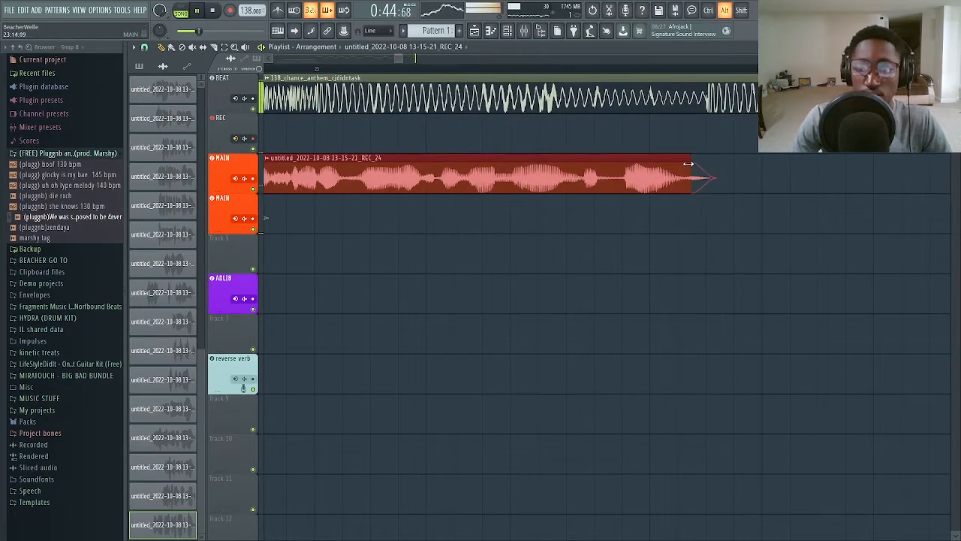
Play from about bar 8 and duplicate the first eight clips of the two MAIN tracks to start around bar 25.
scroll(776, 221, down, 6)
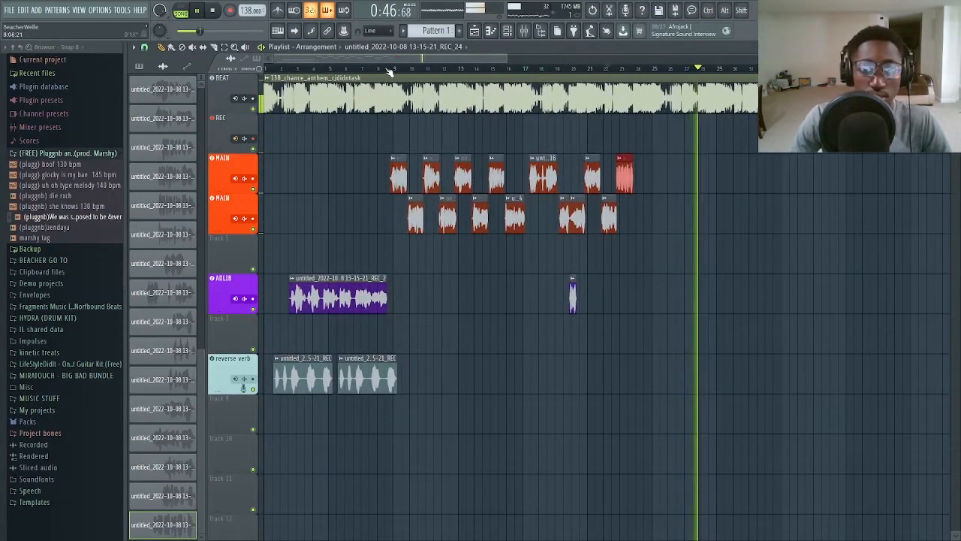
click(389, 72)
scroll(386, 266, up, 3)
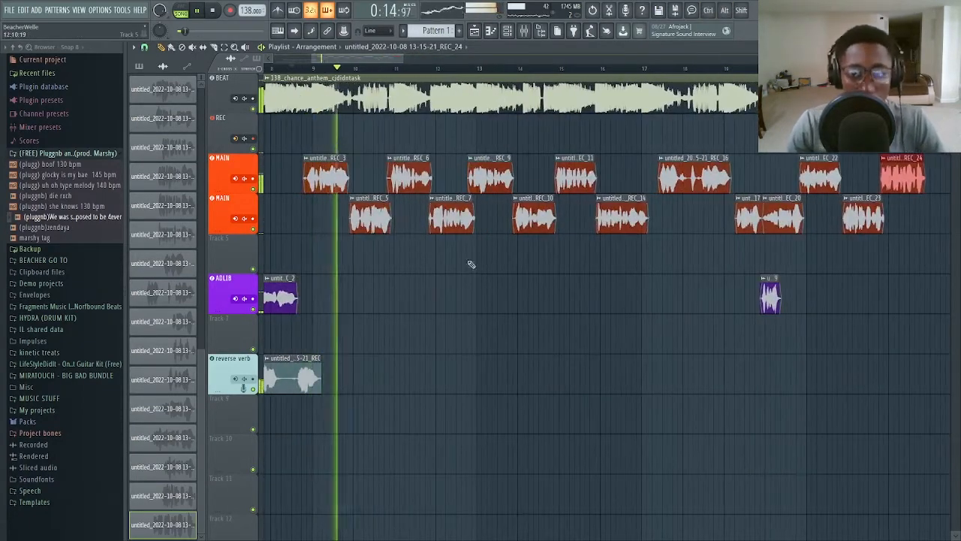
scroll(481, 262, down, 3)
drag(525, 217, 665, 180)
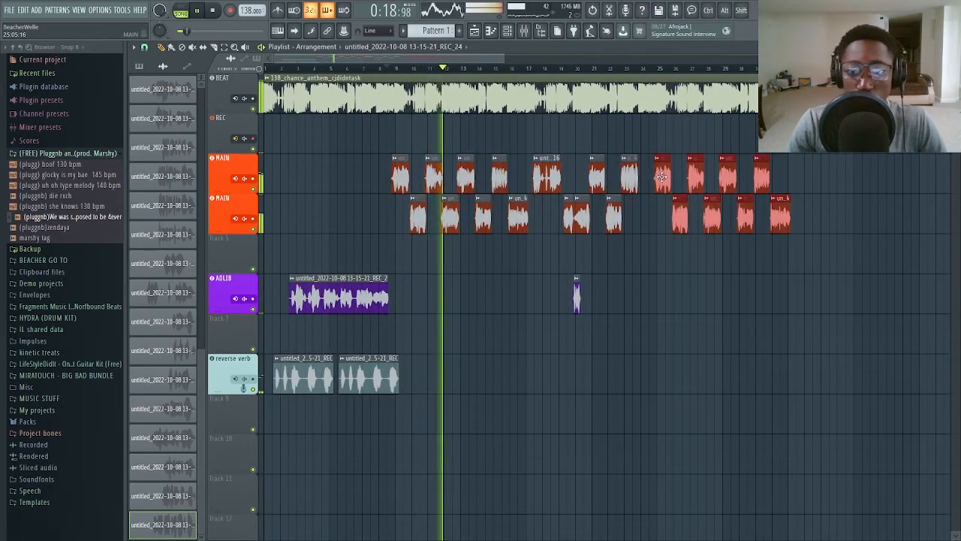
drag(669, 299, 710, 307)
Examine the MAIN, ADLIB and reverse verb clips across the whole arrangement while it plays back.
scroll(704, 305, up, 4)
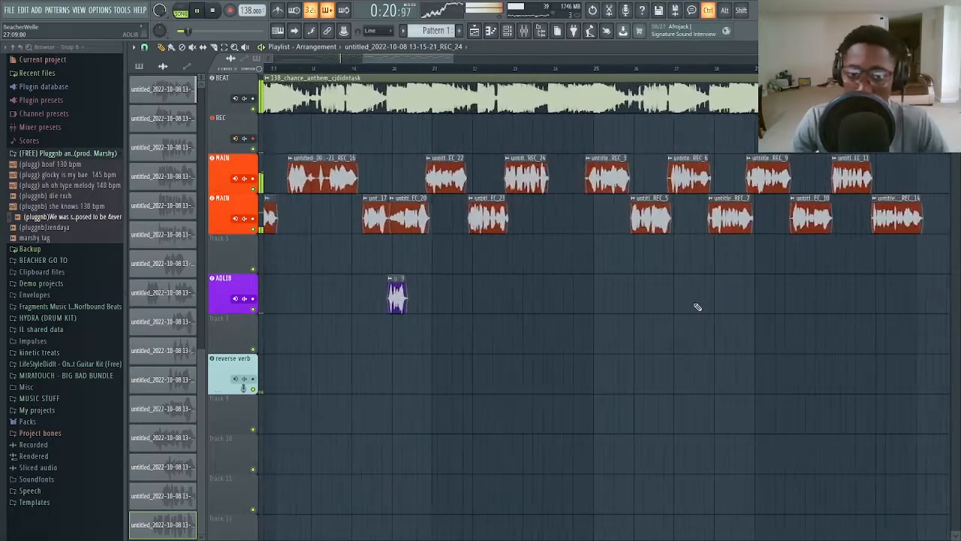
scroll(698, 313, down, 3)
scroll(642, 297, down, 1)
scroll(642, 297, down, 1)
scroll(642, 296, down, 2)
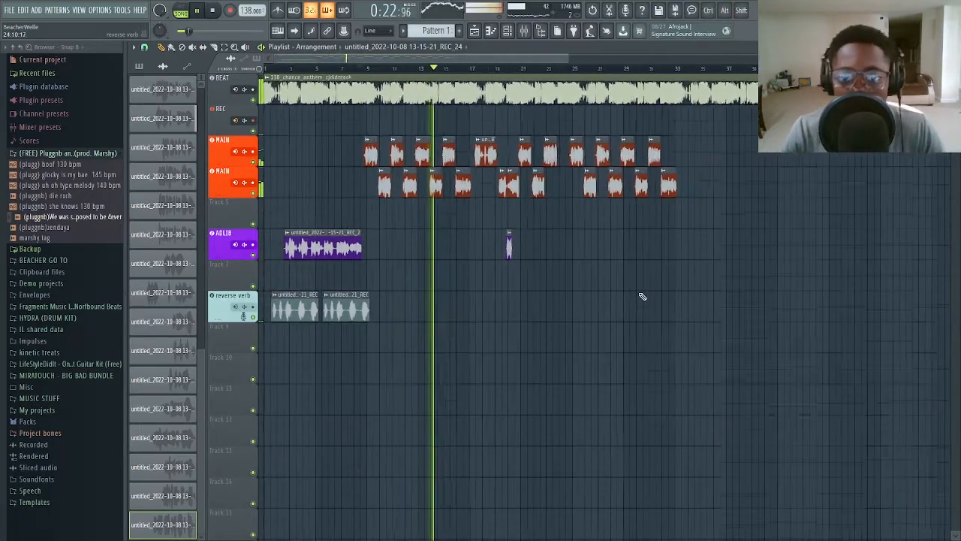
scroll(647, 297, down, 3)
scroll(646, 297, up, 2)
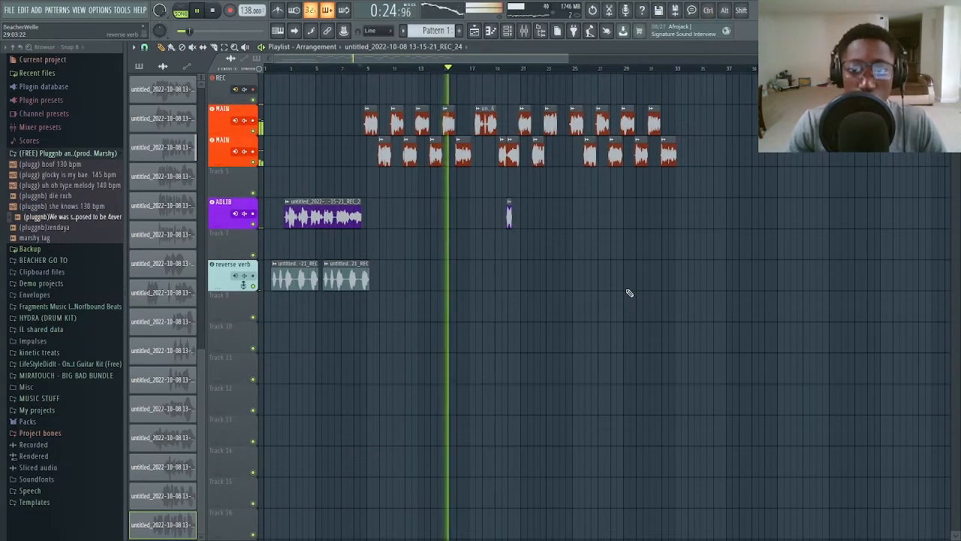
scroll(631, 300, down, 2)
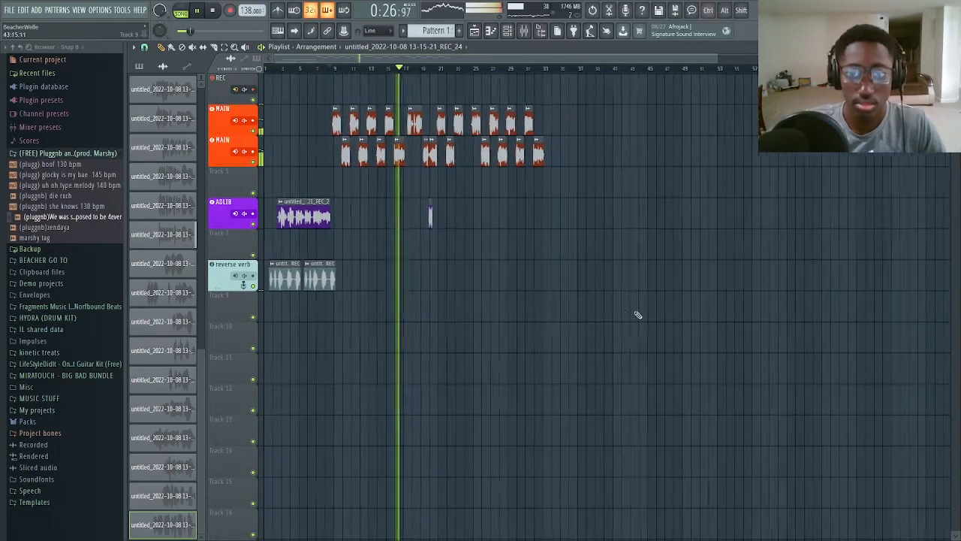
scroll(440, 360, up, 1)
scroll(554, 332, up, 4)
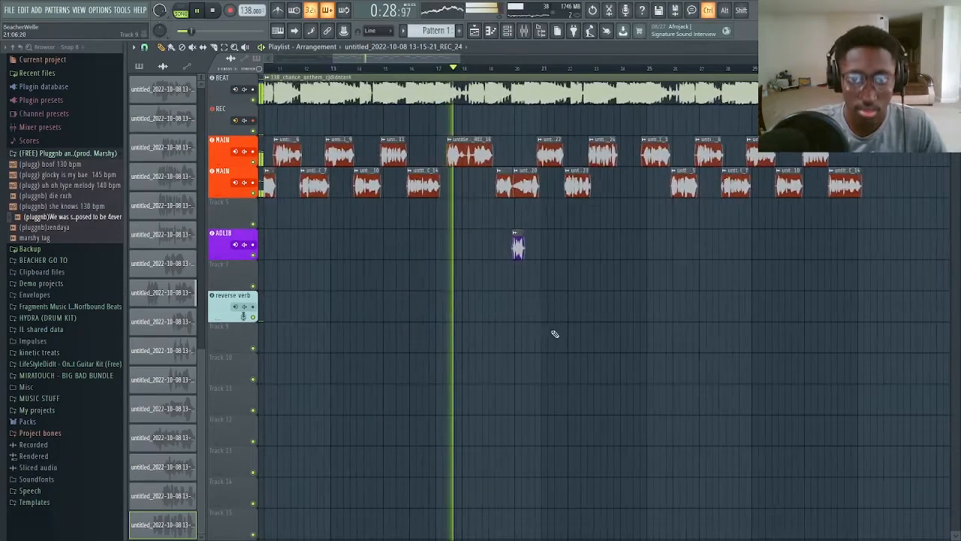
scroll(553, 335, down, 2)
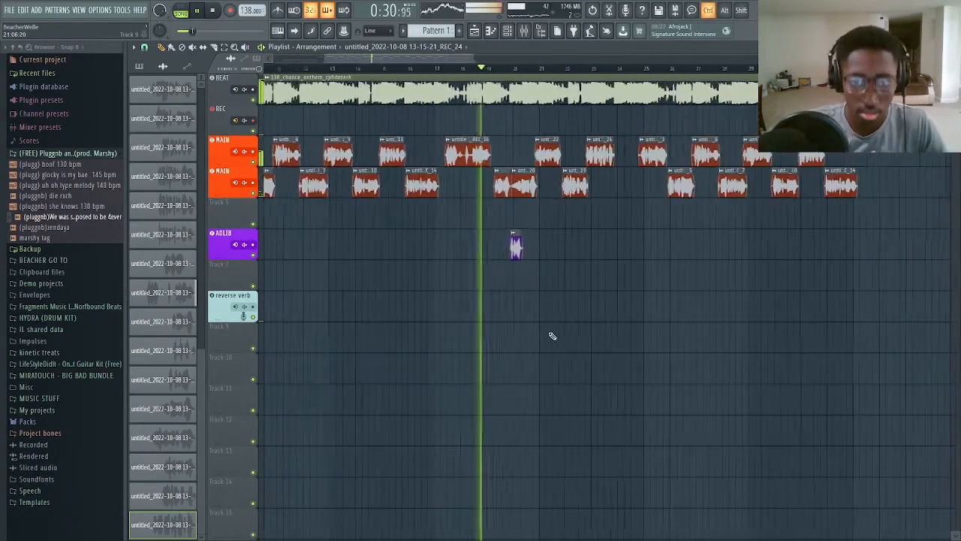
scroll(551, 337, down, 3)
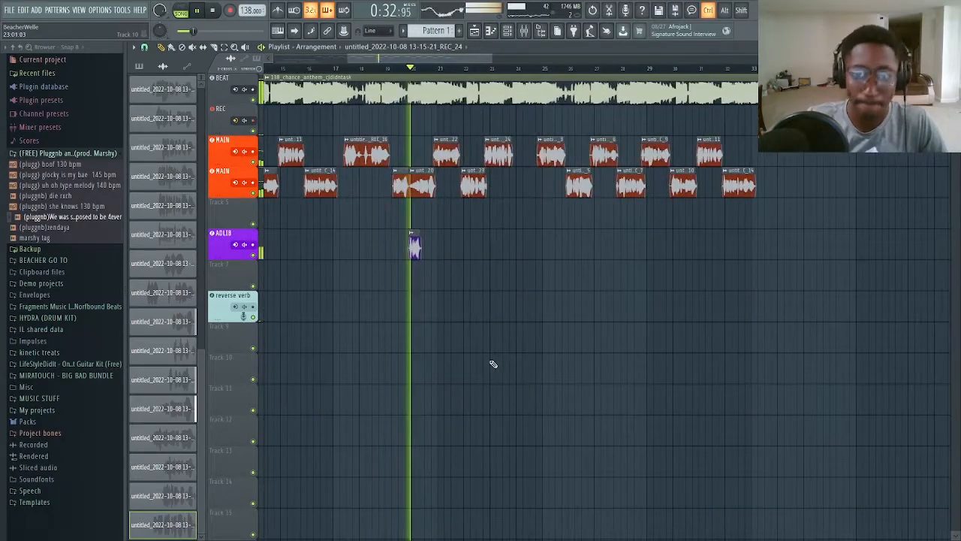
Play from just before bar 20 and duplicate the short ADLIB clip near bar 20 to start just before bar 21.
scroll(491, 365, up, 4)
scroll(439, 349, up, 3)
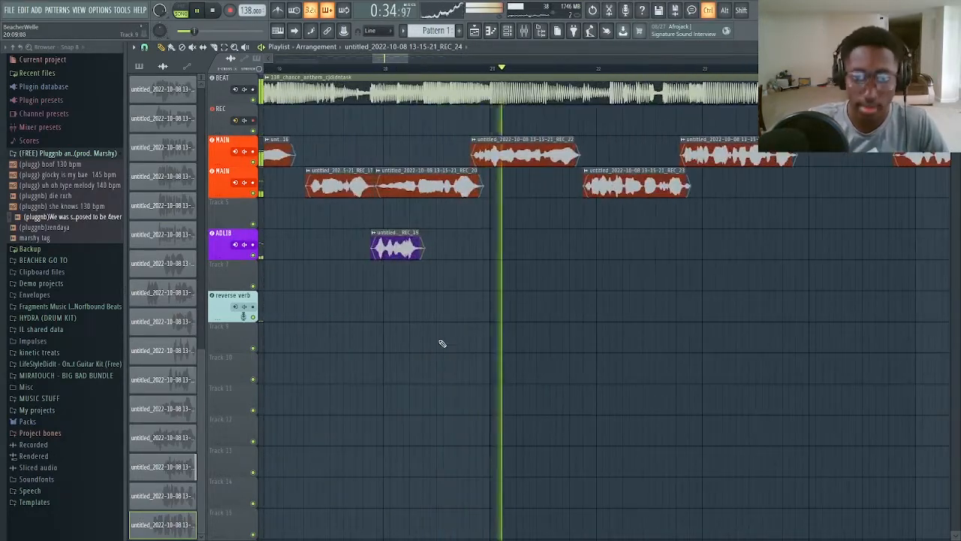
key(space)
click(318, 69)
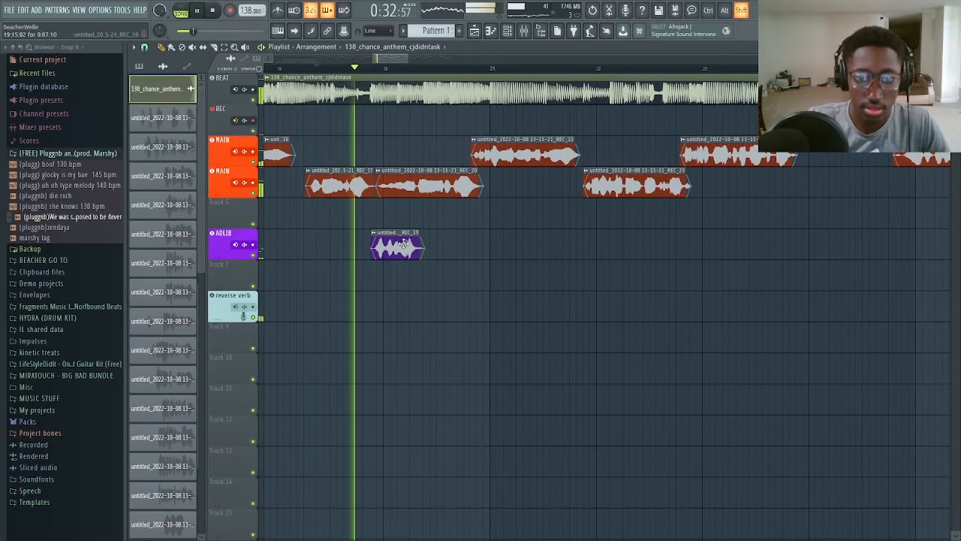
drag(402, 245, 502, 244)
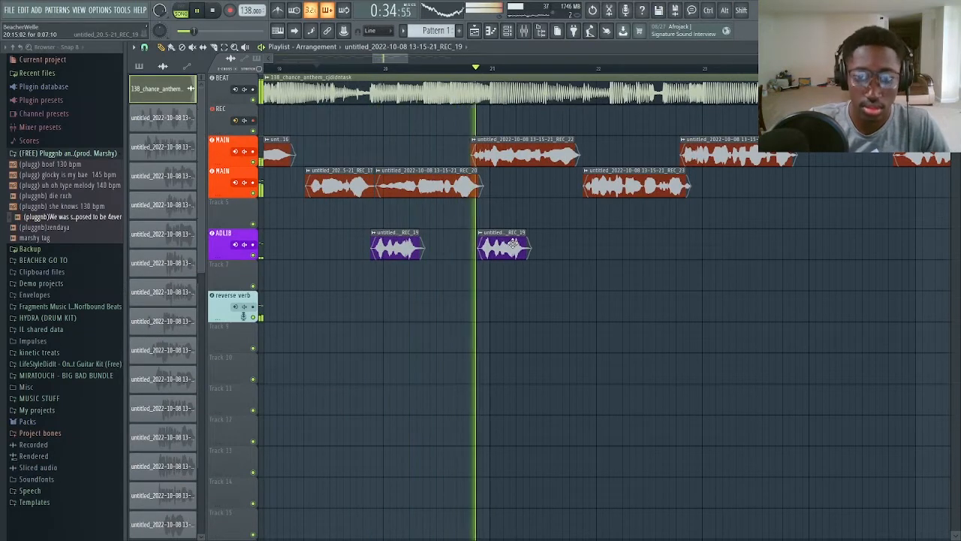
Examine the MAIN and ADLIB arrangement during playback, including the empty MAIN area from about bar 57 to bar 80.
scroll(509, 257, down, 3)
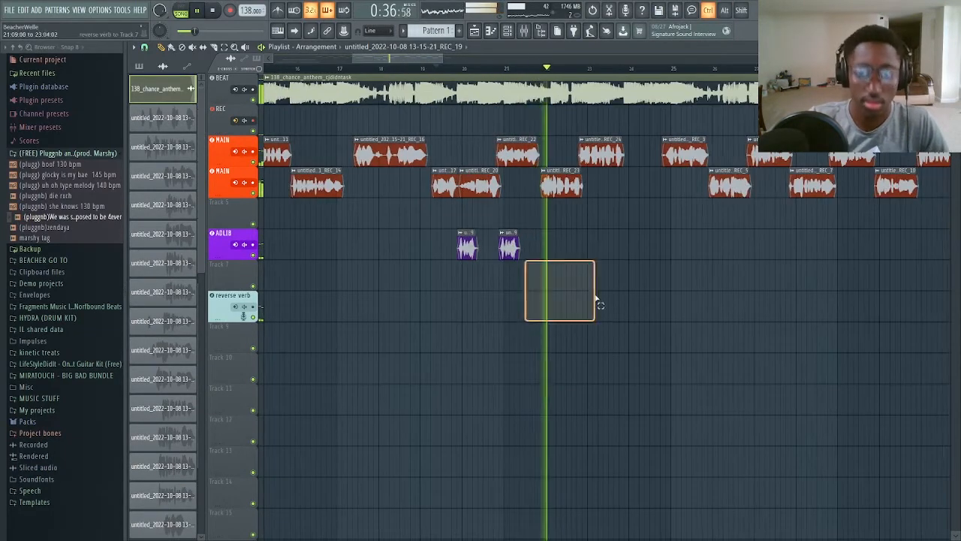
scroll(510, 307, down, 3)
scroll(556, 284, up, 3)
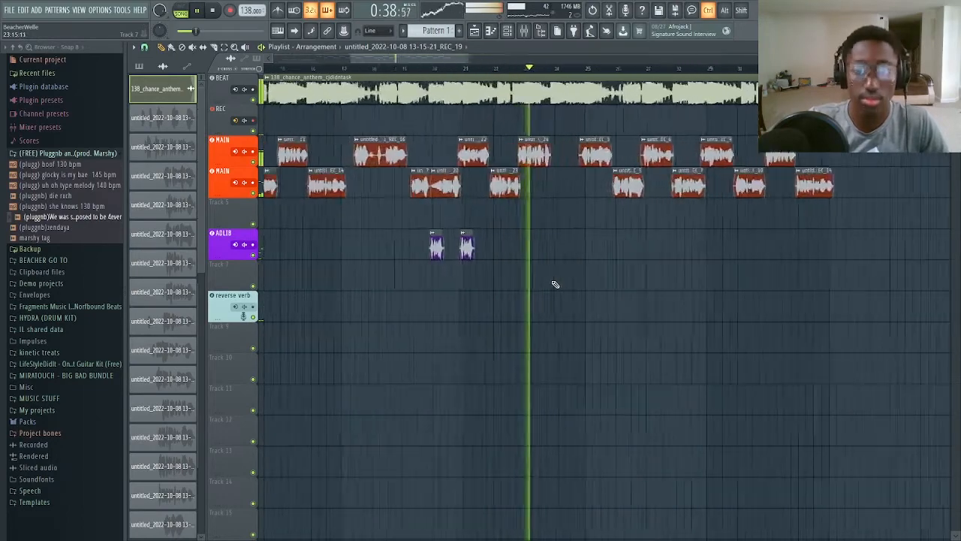
scroll(553, 283, down, 3)
scroll(571, 289, up, 3)
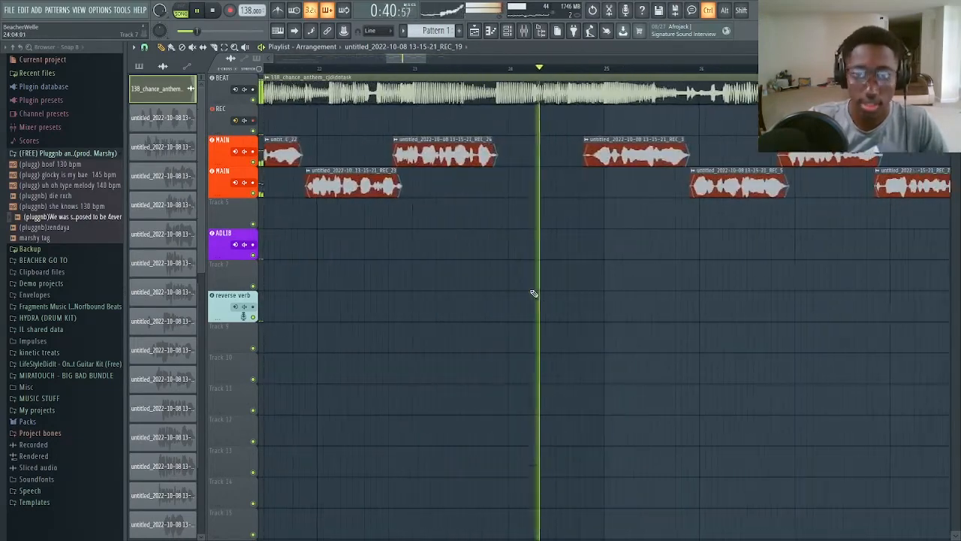
scroll(525, 279, up, 3)
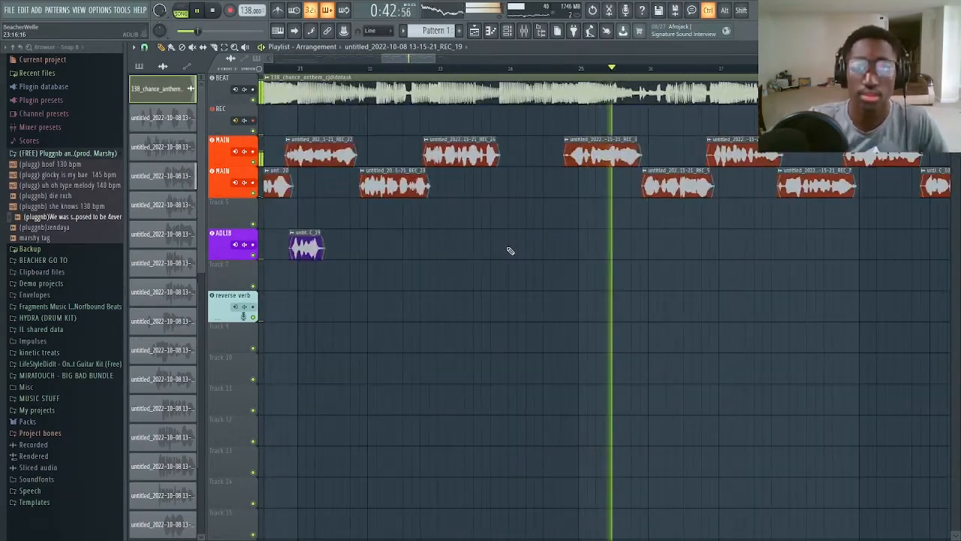
scroll(534, 275, down, 3)
scroll(538, 273, up, 3)
scroll(538, 274, down, 5)
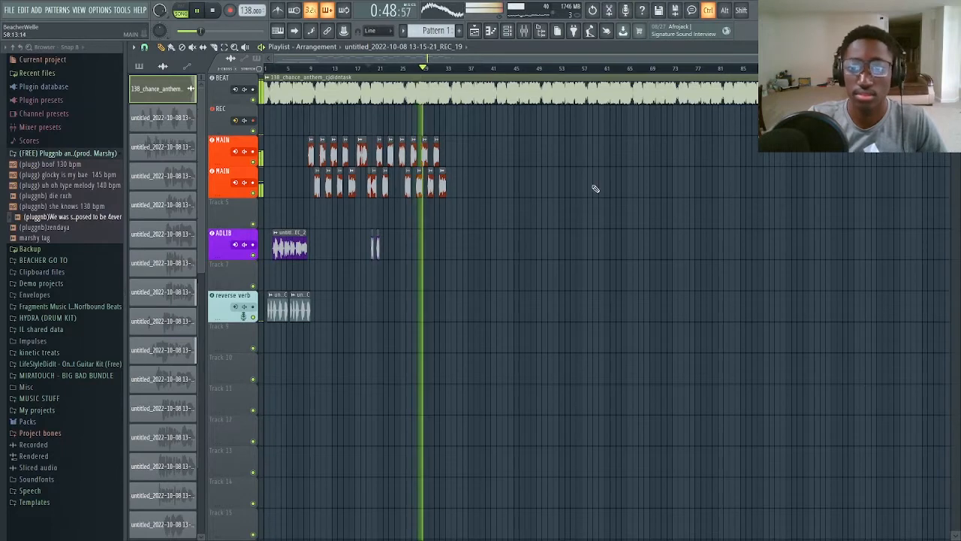
drag(583, 136, 712, 193)
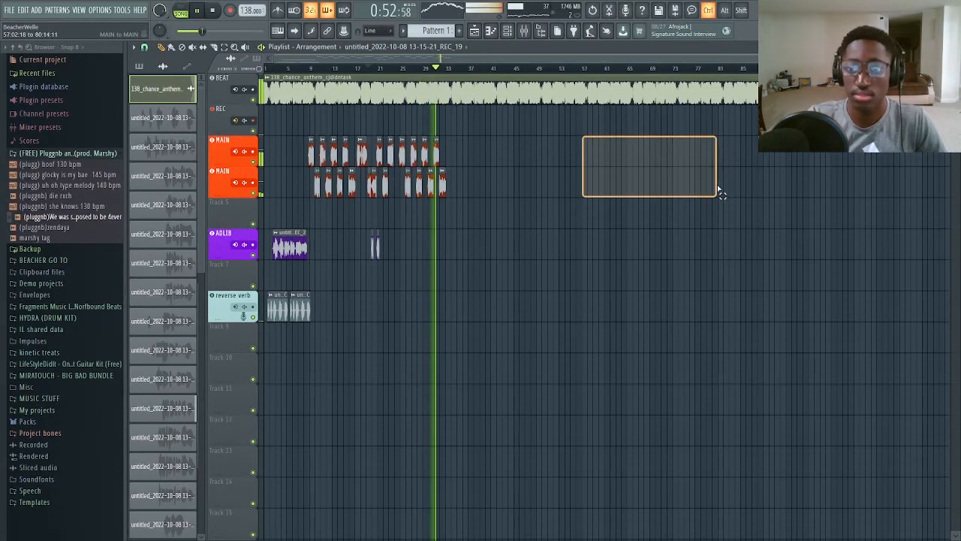
drag(718, 192, 719, 188)
Record a vocal take on the REC track around bar 24 and normalize it.
scroll(466, 245, up, 4)
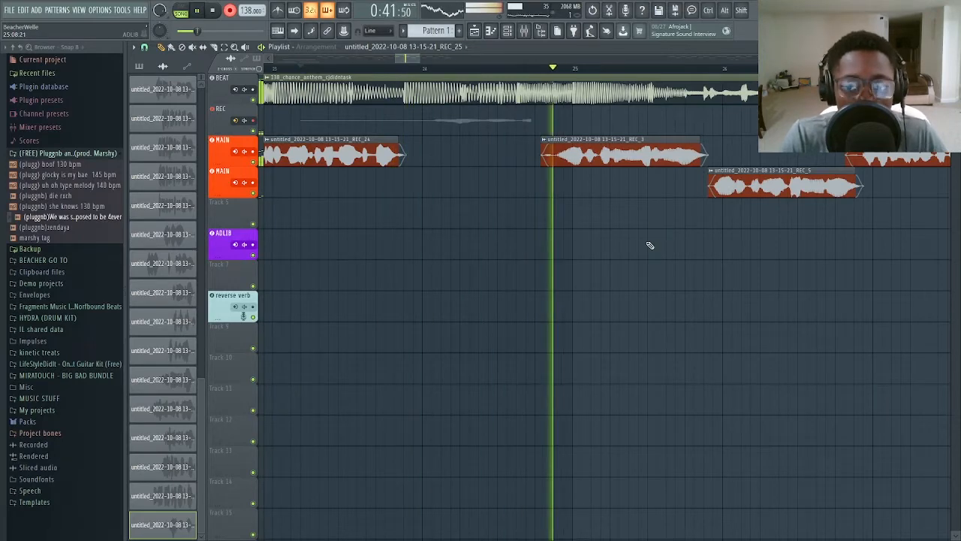
double_click(503, 122)
click(367, 249)
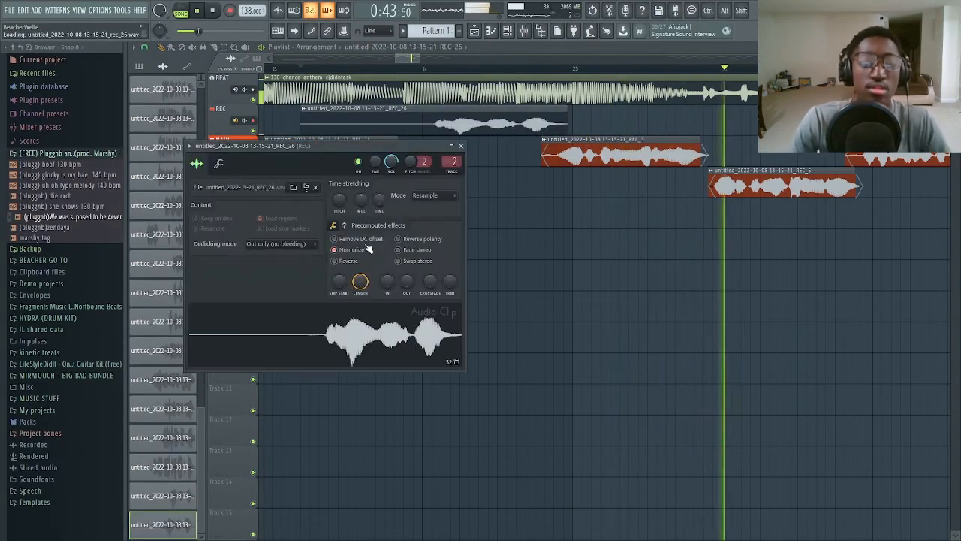
Move the new take to the lower MAIN track and trim its silent start to just after bar 24.
ctrl+click(505, 128)
drag(506, 128, 505, 184)
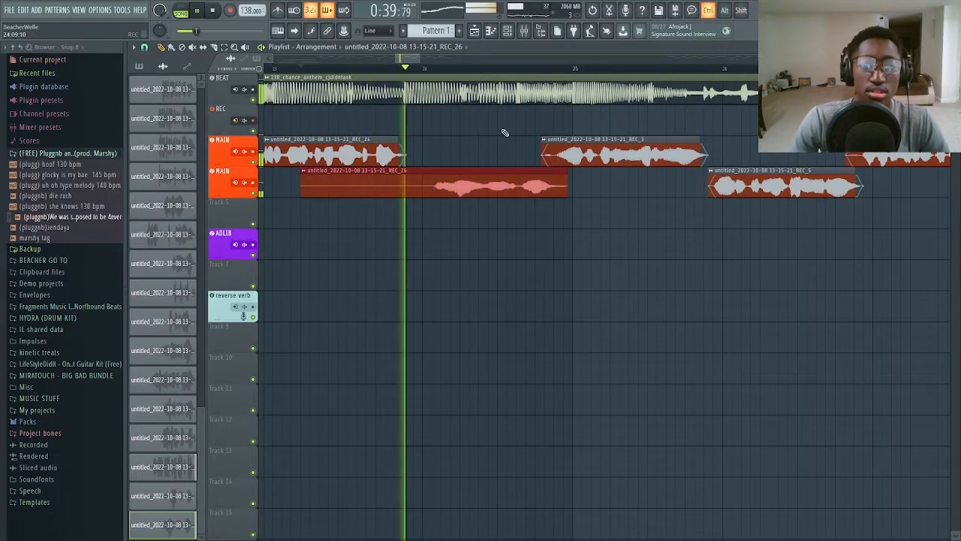
scroll(408, 178, down, 3)
scroll(383, 182, up, 2)
drag(334, 188, 445, 188)
Set the declicking mode of the lower MAIN take near bar 24 to Smooth (bleeding).
double_click(446, 189)
click(273, 245)
click(259, 289)
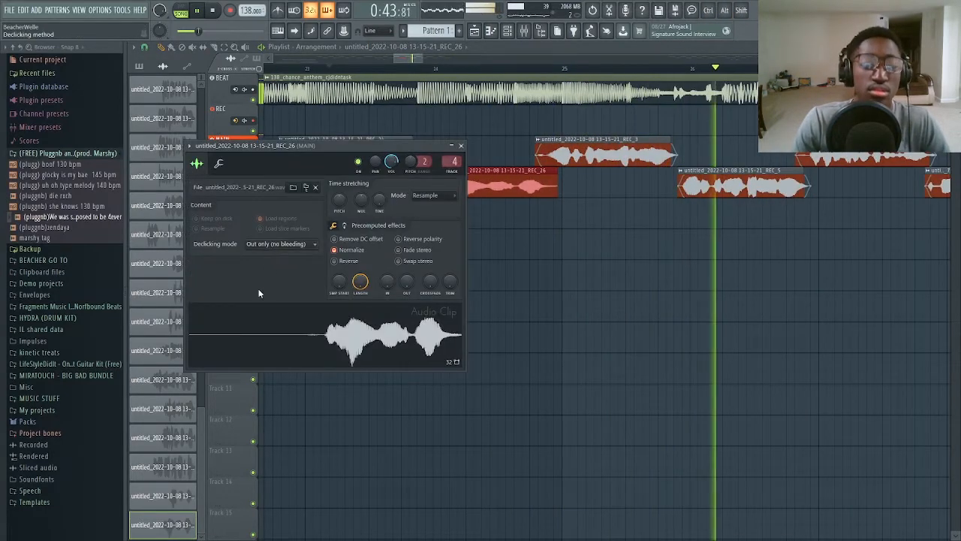
ctrl+click(562, 190)
Trim the end of the take near bar 24 to shortly before bar 25 and move the take to the ADLIB track.
scroll(564, 187, up, 2)
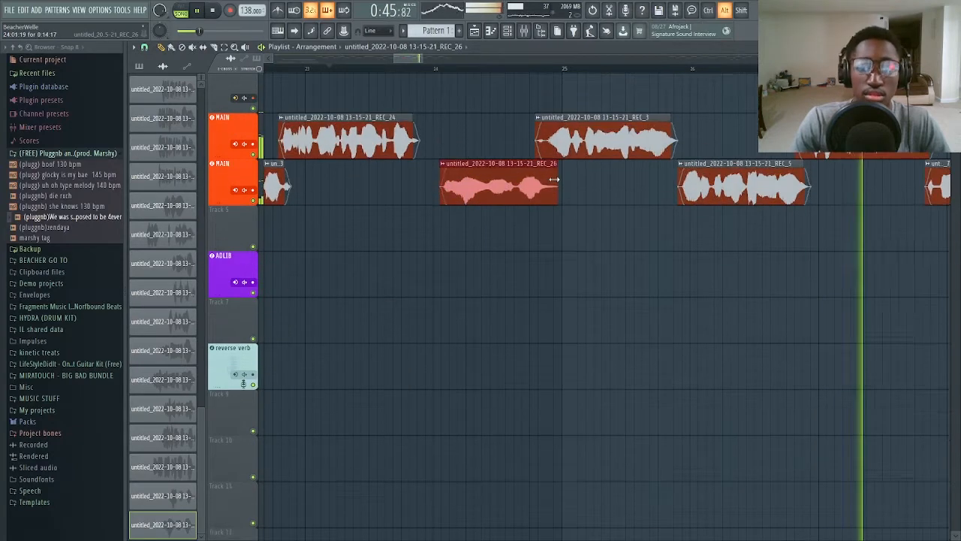
scroll(552, 180, up, 3)
scroll(552, 178, down, 4)
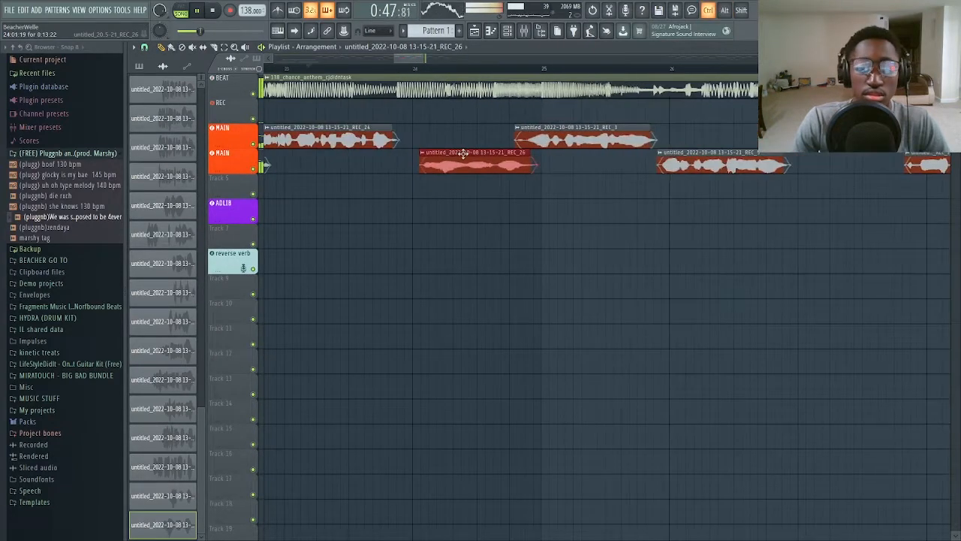
key(shift+Down)
key(shift+Down)
scroll(638, 255, down, 1)
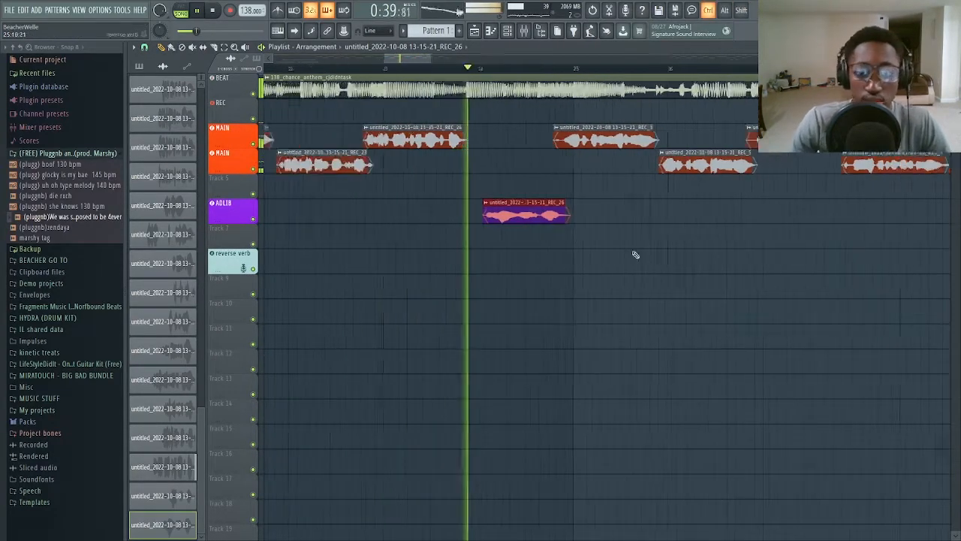
Play back the ADLIB take near bar 24 and duplicate it to around bar 88.
scroll(636, 225, up, 3)
scroll(518, 221, down, 2)
scroll(509, 230, up, 2)
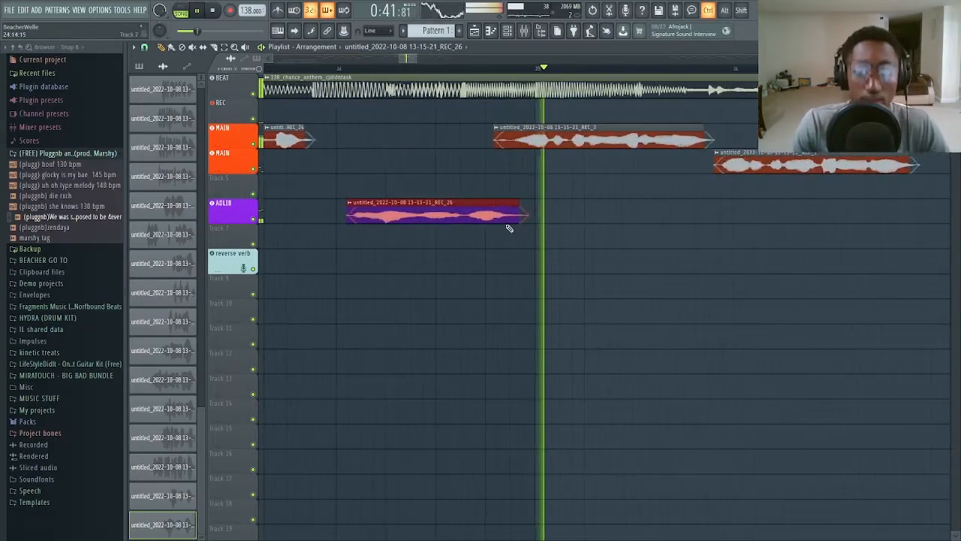
scroll(549, 238, down, 5)
scroll(555, 249, down, 3)
scroll(555, 250, down, 2)
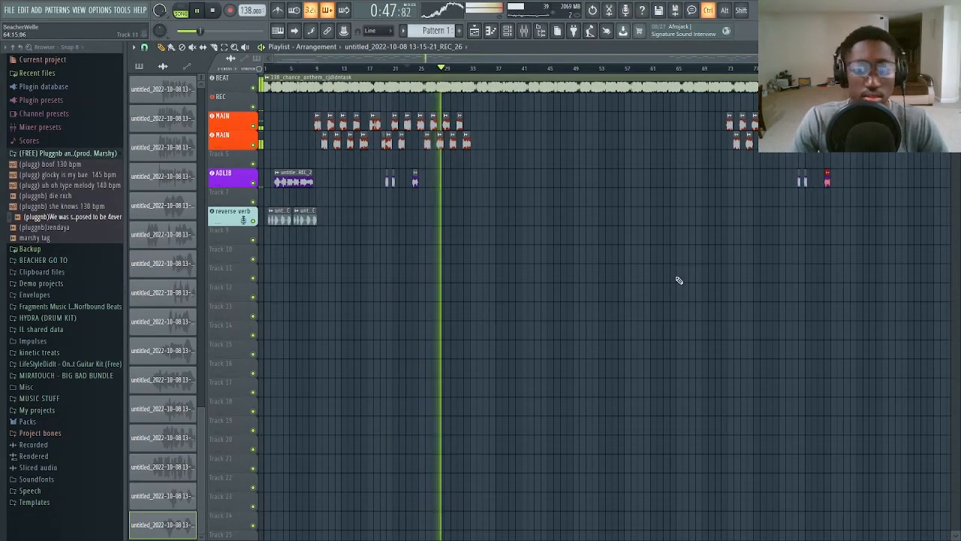
Show the mixer and record an adlib take on the REC track from just before bar 9 to about bar 17.
scroll(638, 268, down, 2)
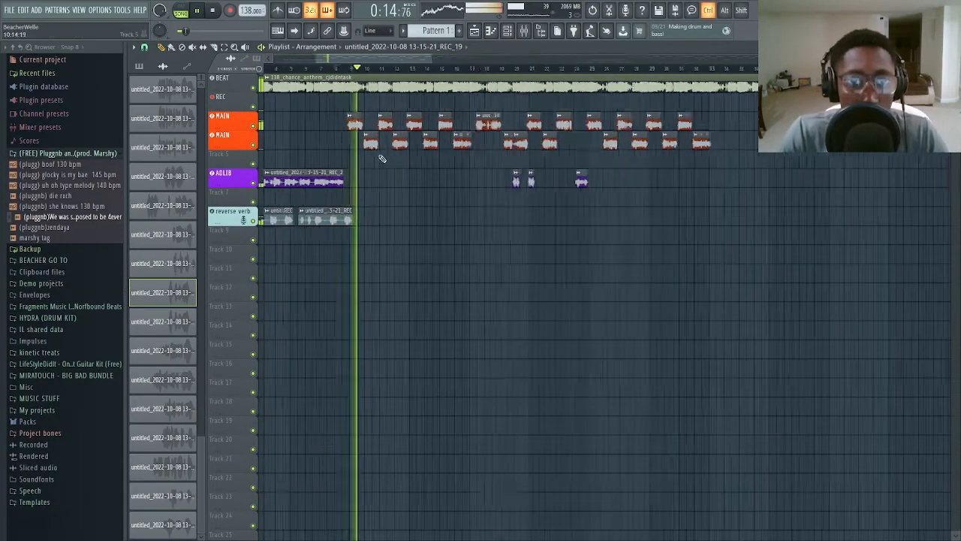
scroll(381, 157, up, 3)
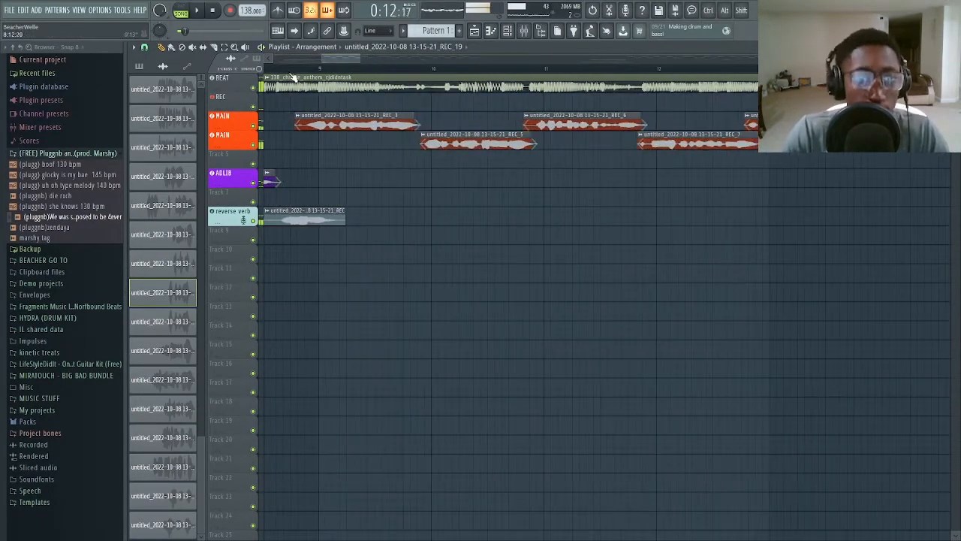
key(F9)
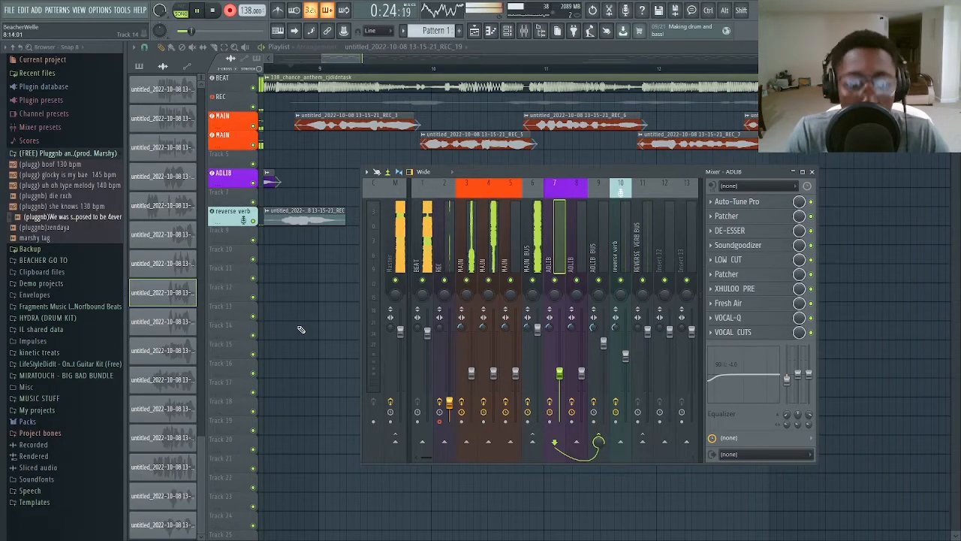
scroll(300, 329, down, 3)
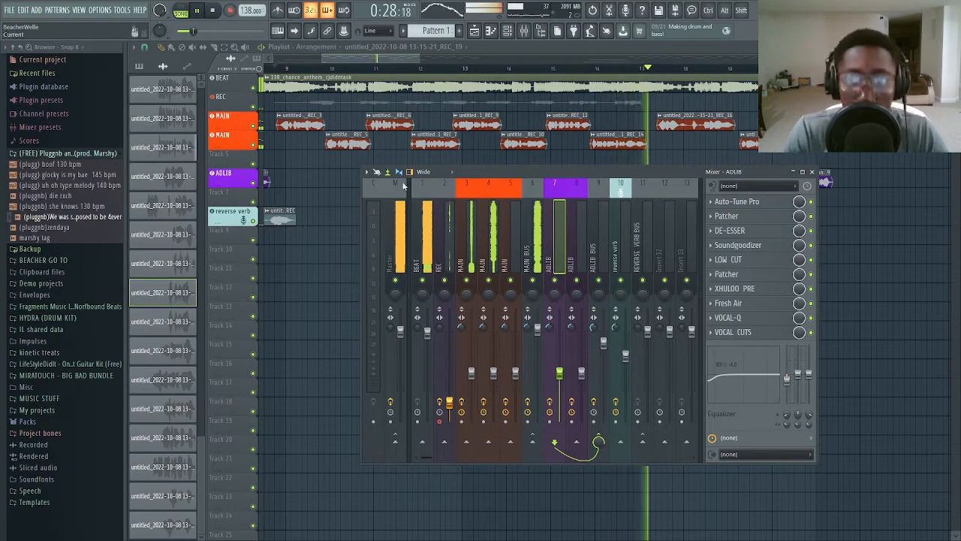
key(r)
Normalize the long new take and move it from REC to the ADLIB track.
scroll(575, 103, down, 3)
double_click(576, 103)
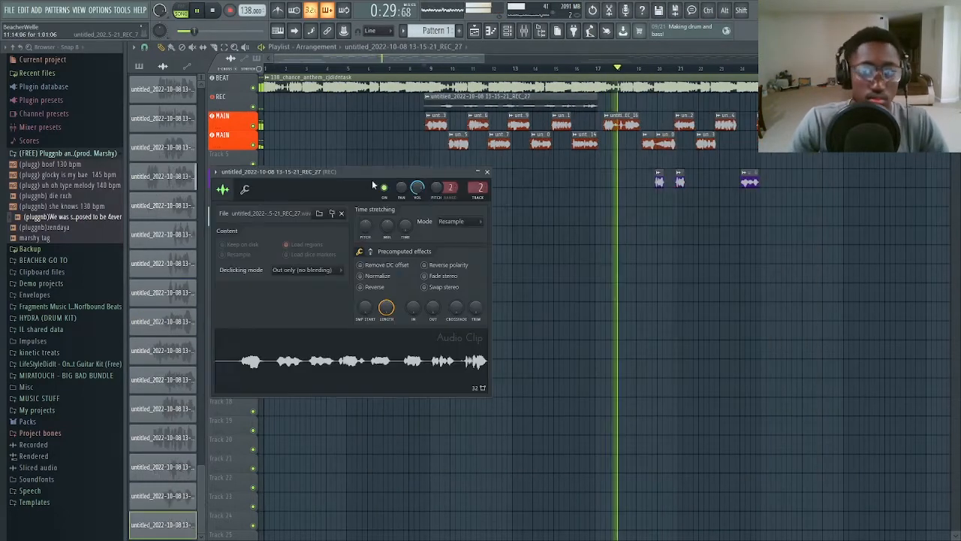
click(380, 277)
ctrl+click(586, 107)
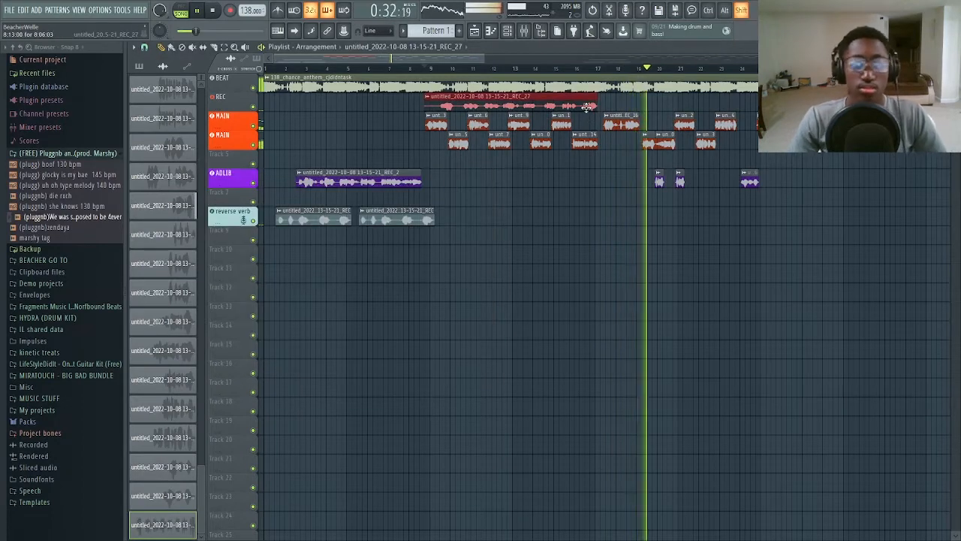
key(shift+Down)
key(shift+Down)
key(shift+Down)
key(shift+Down)
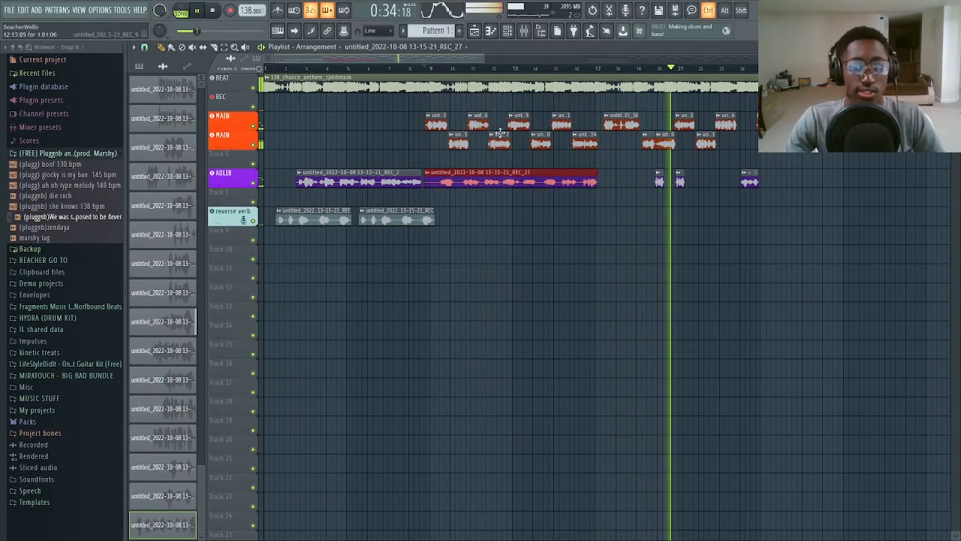
Play from about bar 9 and trim the long ADLIB take's silent start to just after bar 9.
scroll(470, 133, up, 4)
click(384, 68)
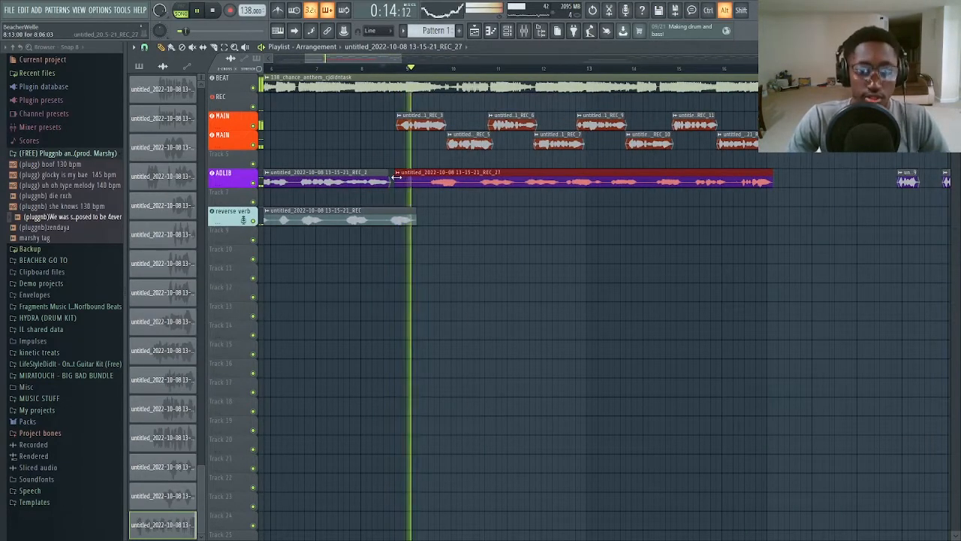
drag(397, 177, 415, 178)
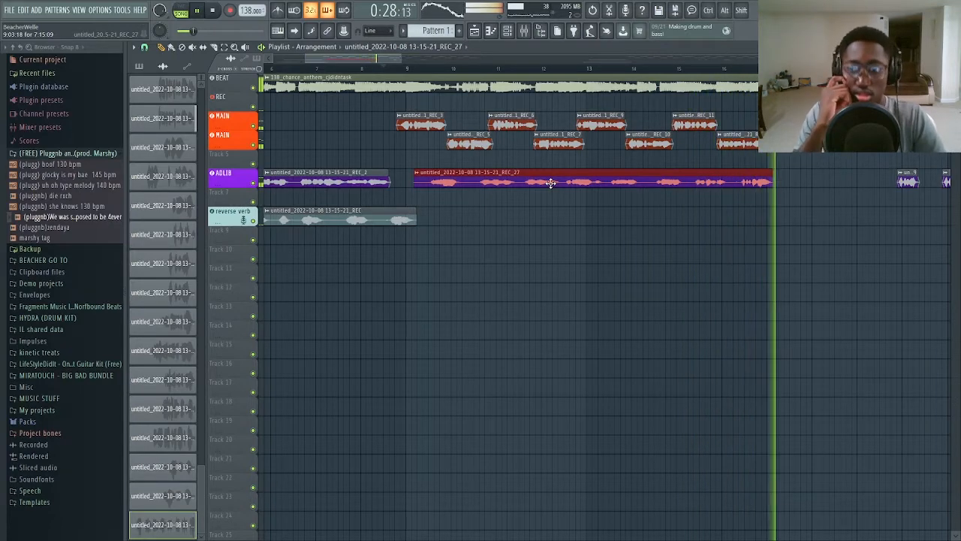
Record a short adlib take on the REC track from about bar 18 to just past bar 19.
ctrl+scroll(552, 182, up, 1)
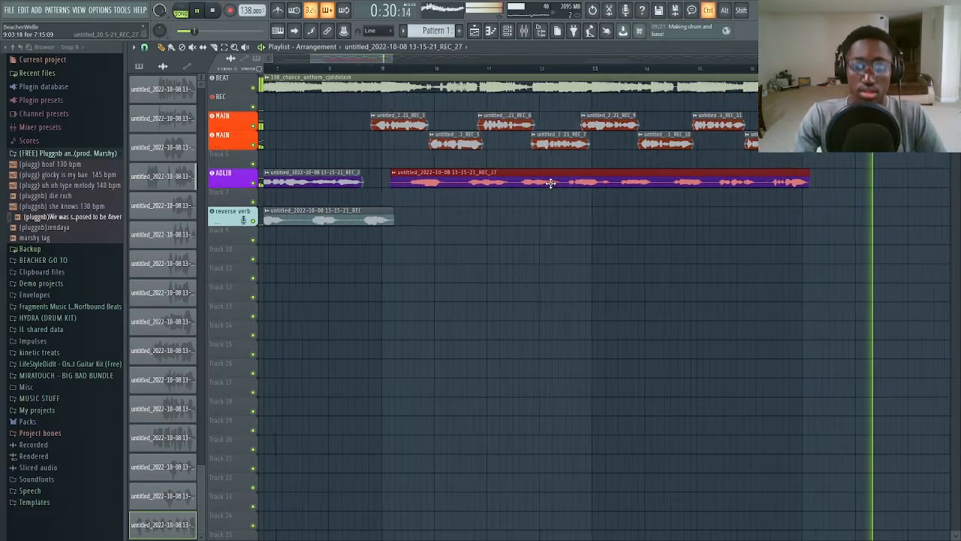
ctrl+scroll(550, 196, down, 5)
ctrl+scroll(558, 167, up, 6)
key(space)
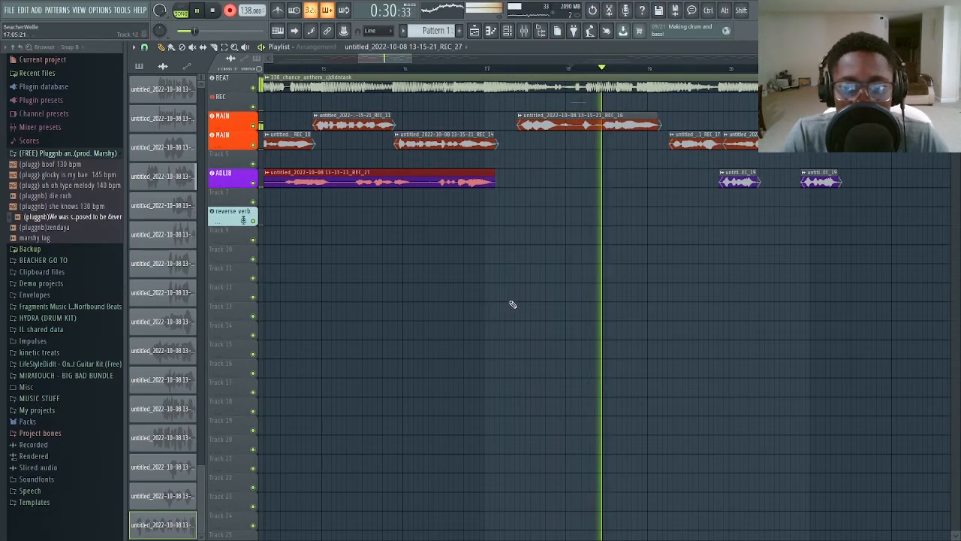
key(space)
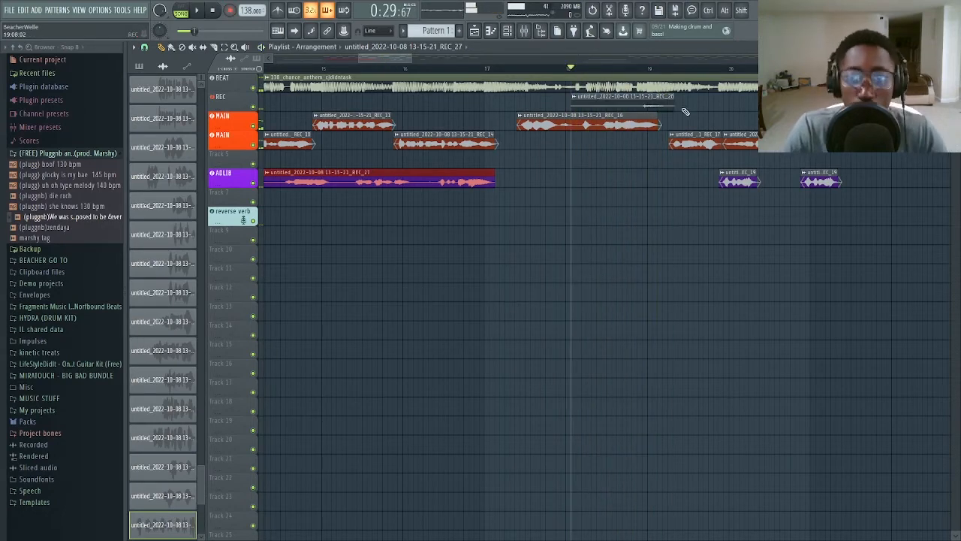
Normalize the short take at bar 18, move it to the ADLIB track and play it back.
ctrl+click(623, 97)
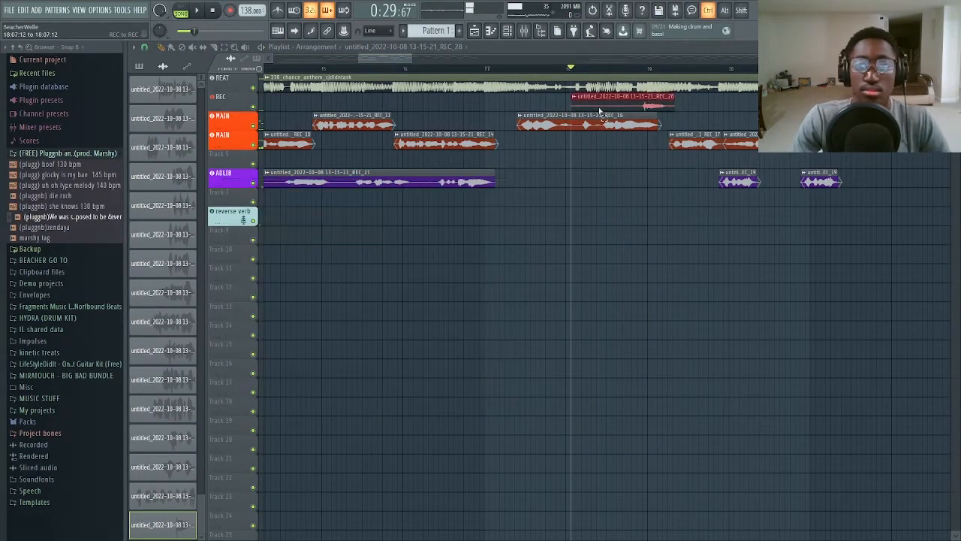
key(space)
key(space)
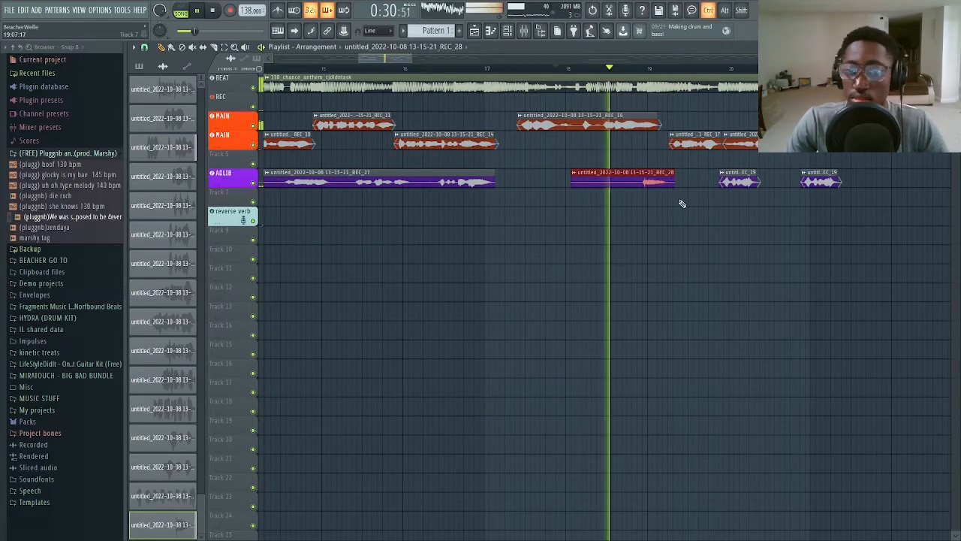
Trim the short ADLIB take to its sound near bar 19 and set its declicking mode to Smooth (bleeding).
scroll(661, 255, up, 3)
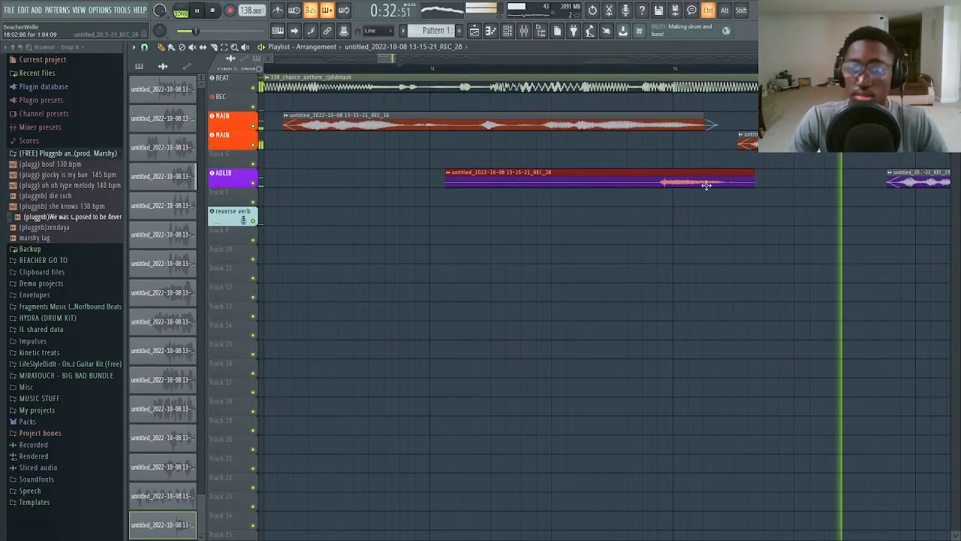
double_click(648, 182)
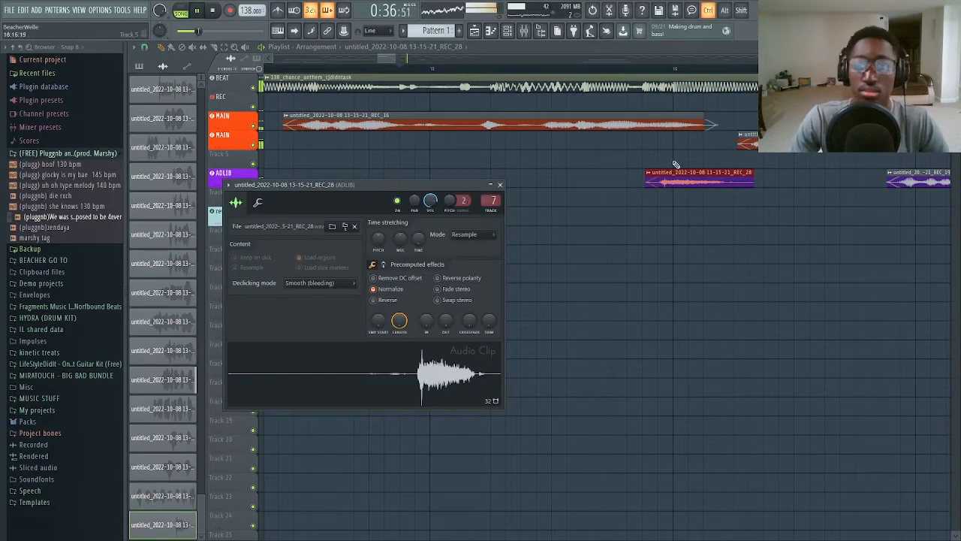
key(Escape)
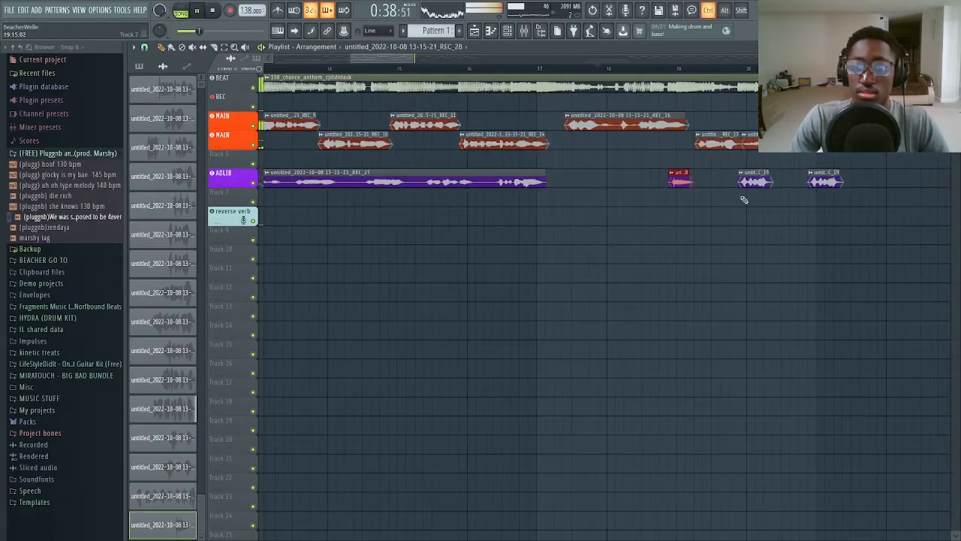
Play back the arrangement, listening to the adlibs through about bar 33 and the intro from bar 1, and stop playback.
double_click(753, 181)
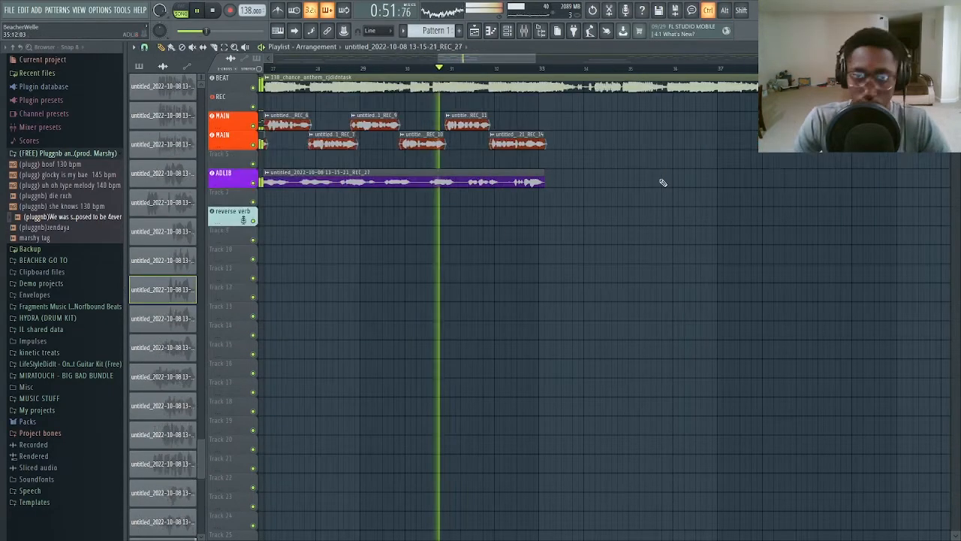
scroll(576, 170, down, 5)
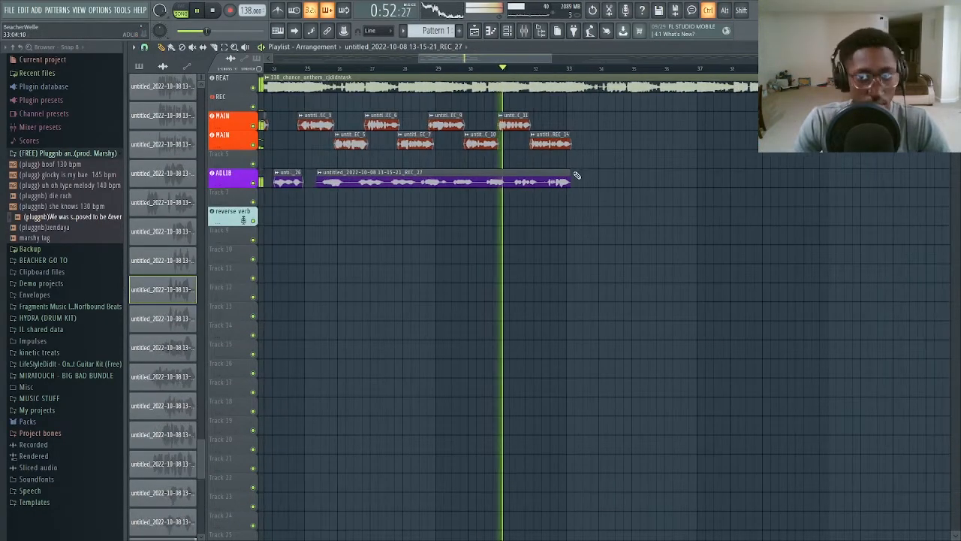
scroll(576, 172, up, 5)
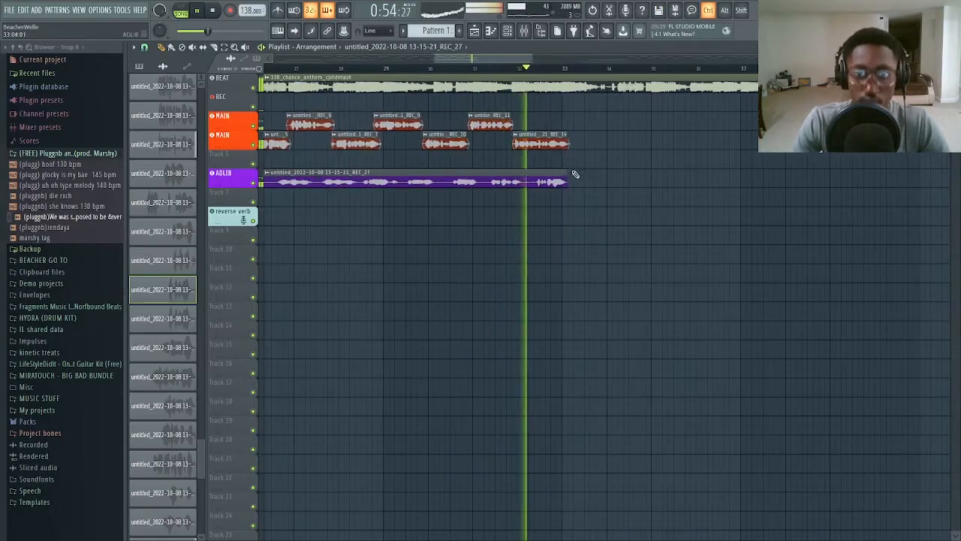
scroll(576, 174, down, 5)
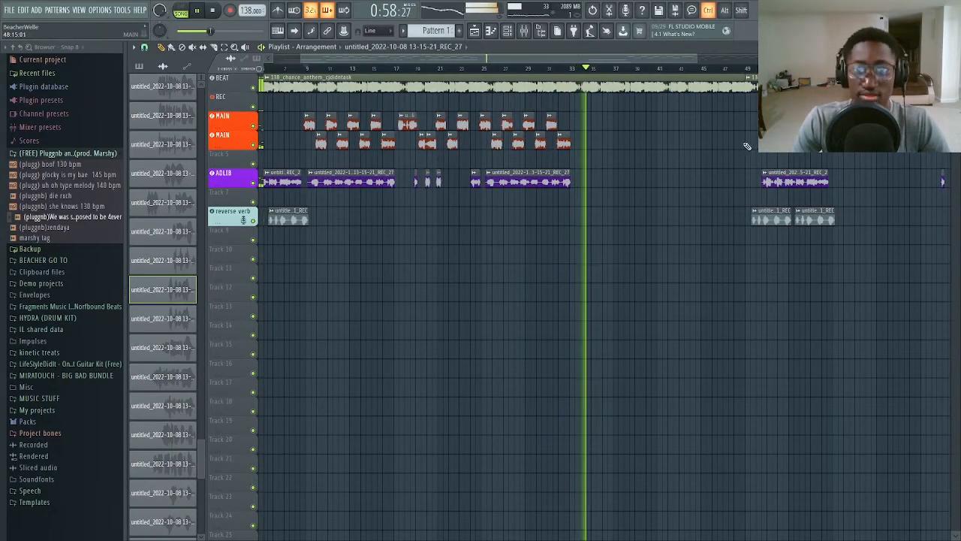
scroll(712, 149, down, 3)
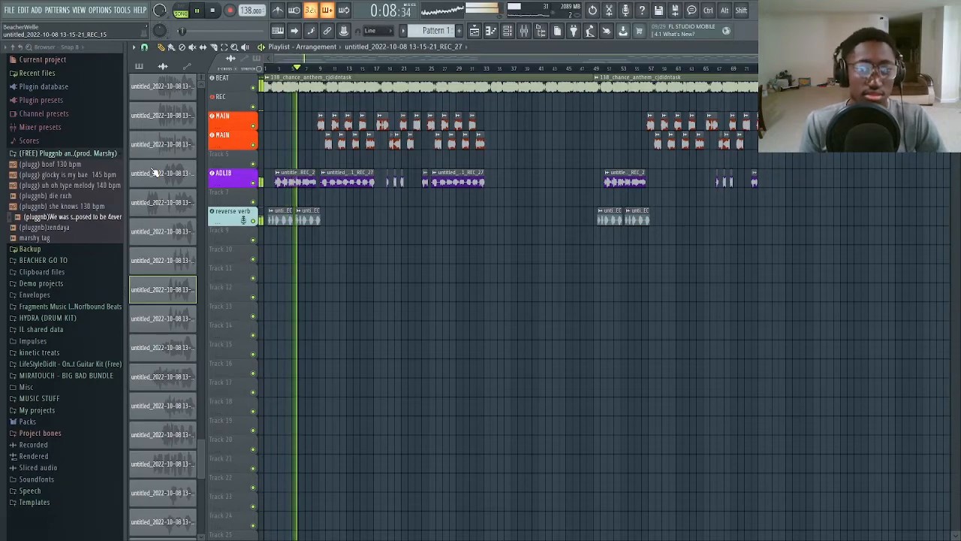
scroll(463, 272, up, 4)
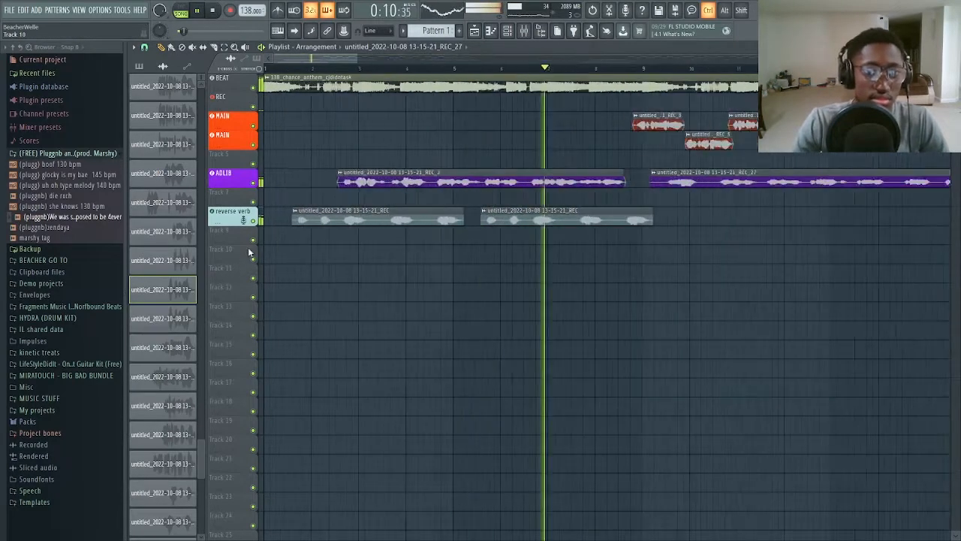
key(space)
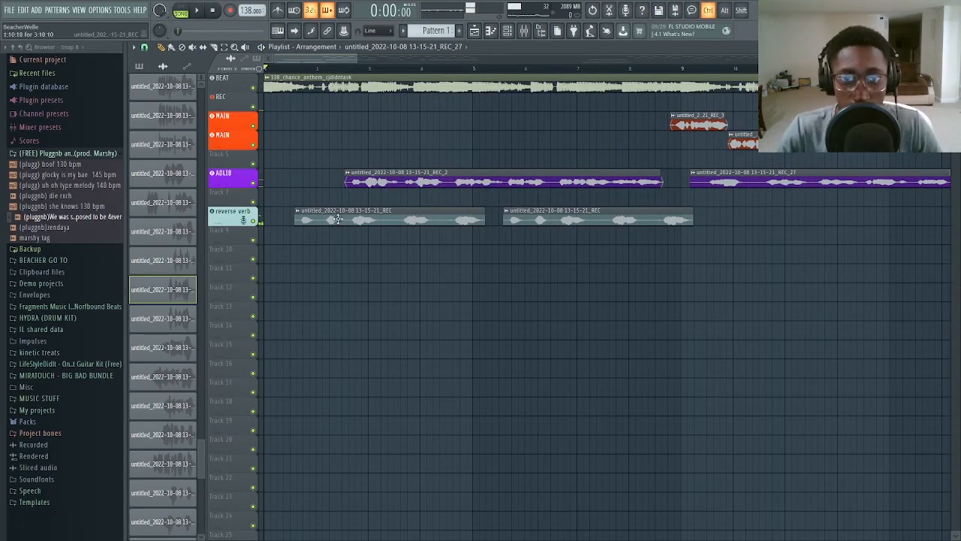
Open the mixer and examine the effect chains on the MAIN inserts, including the EQ map in the first insert's Patcher.
scroll(571, 375, down, 6)
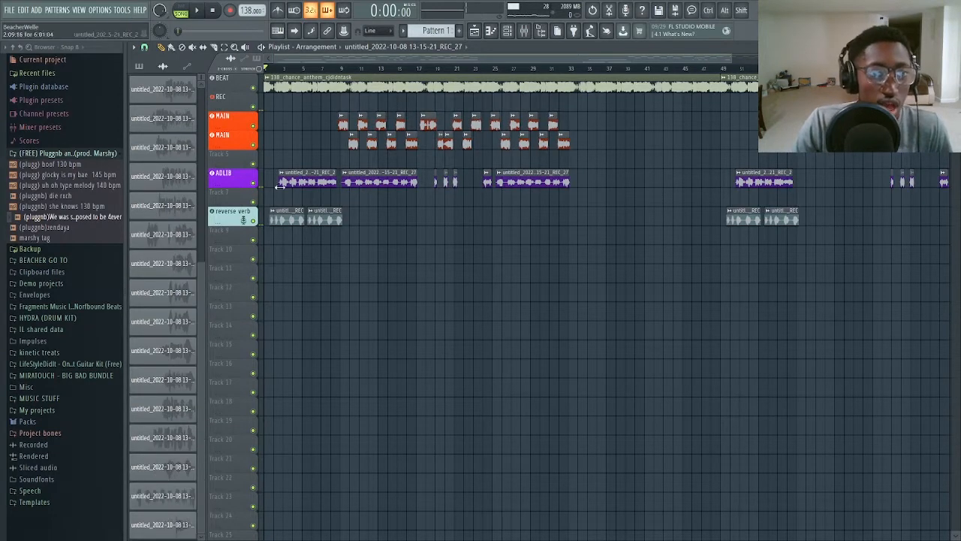
scroll(449, 285, up, 3)
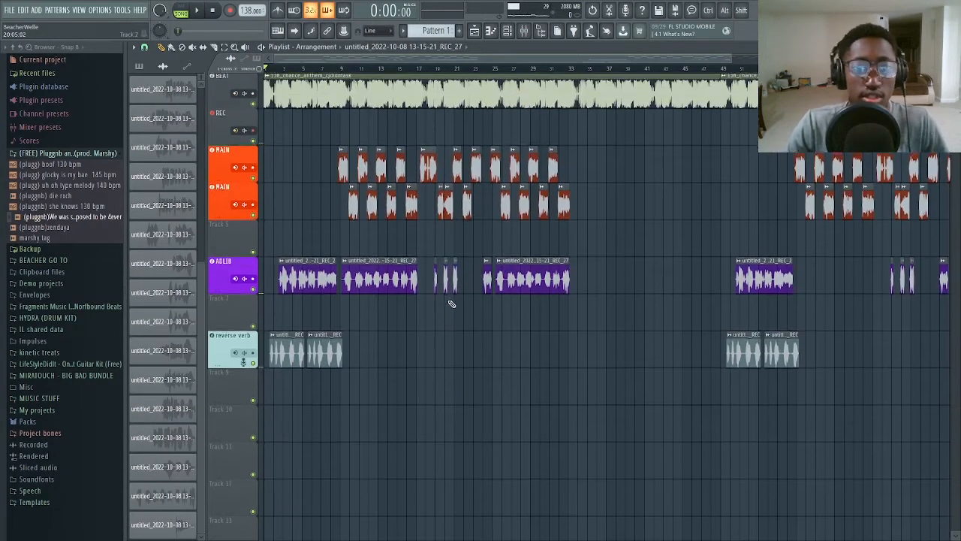
click(524, 32)
click(470, 235)
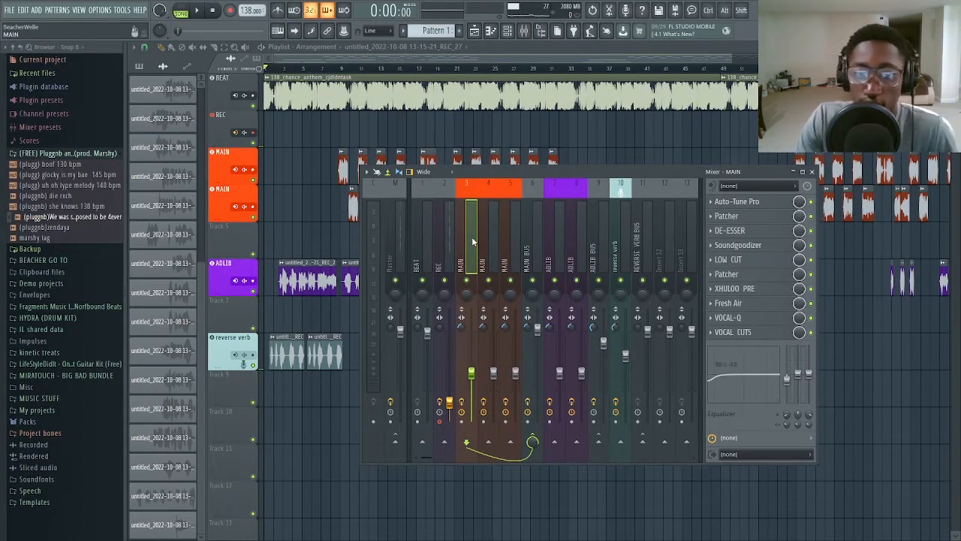
click(514, 246)
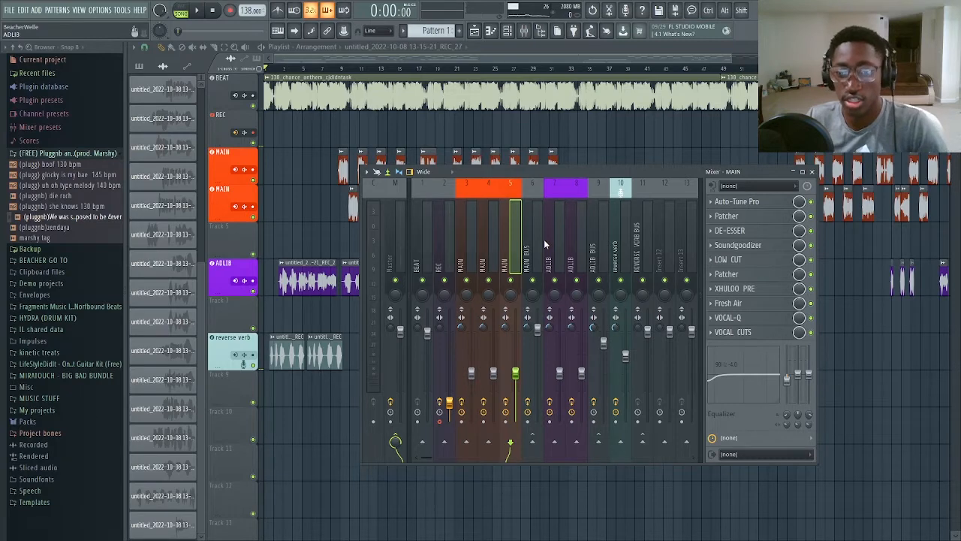
click(464, 238)
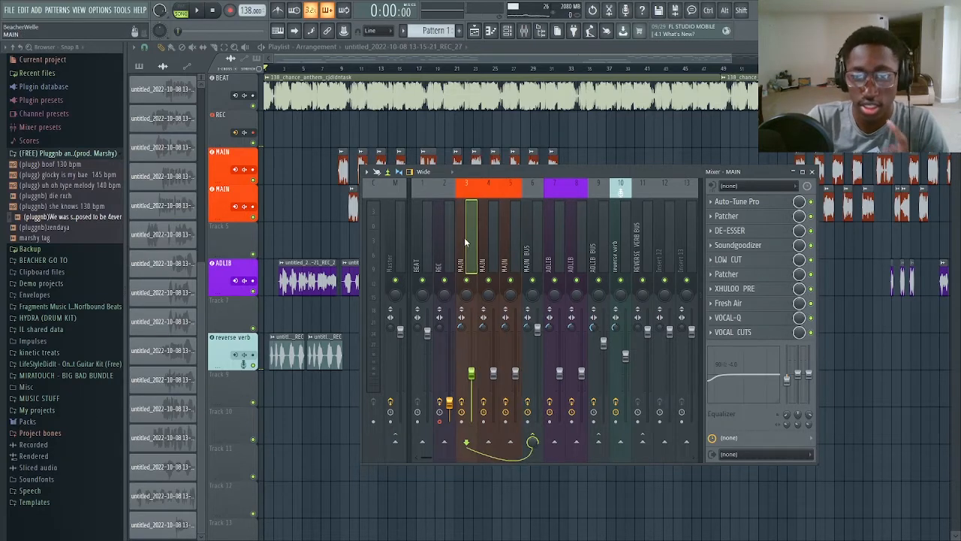
click(747, 217)
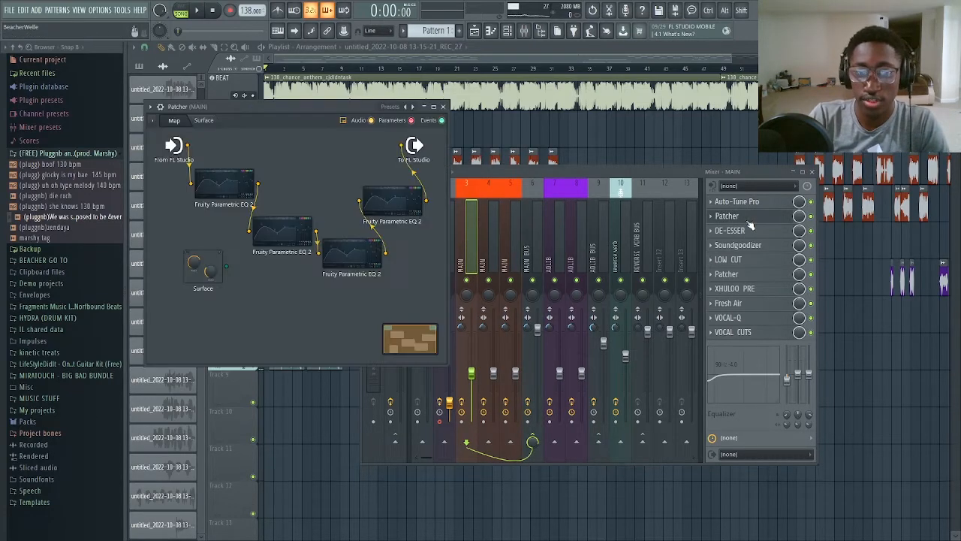
click(443, 107)
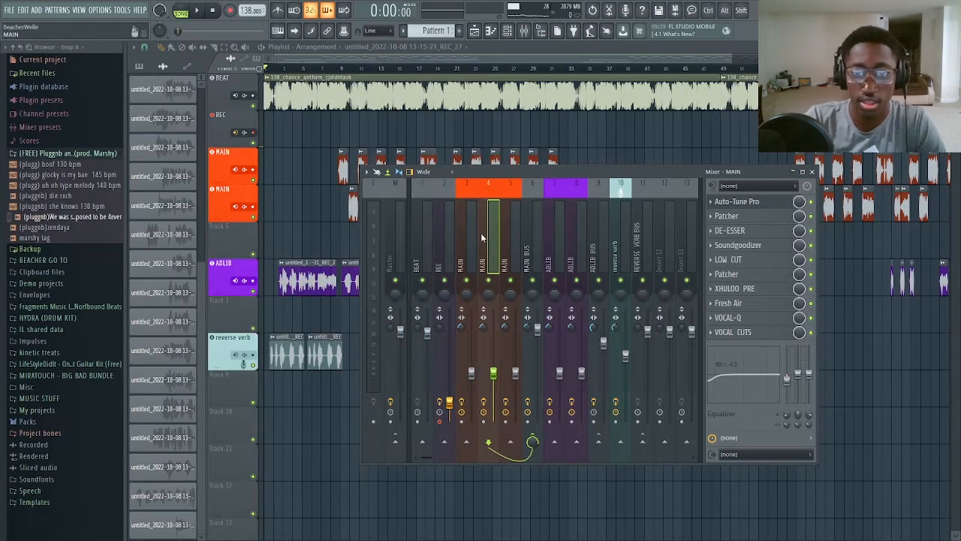
Compare MAIN mixer inserts 3 and 4 with the two MAIN playlist tracks they are linked to.
click(489, 239)
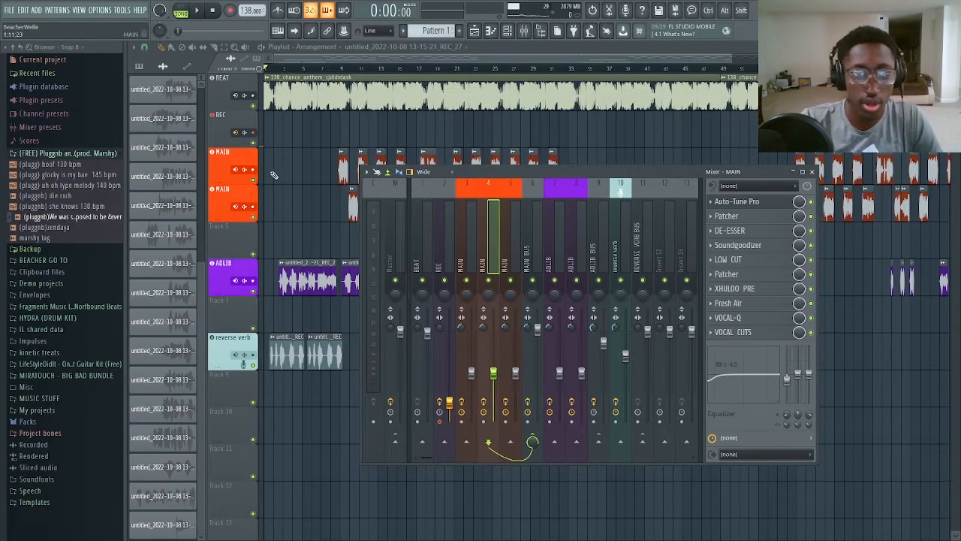
click(473, 258)
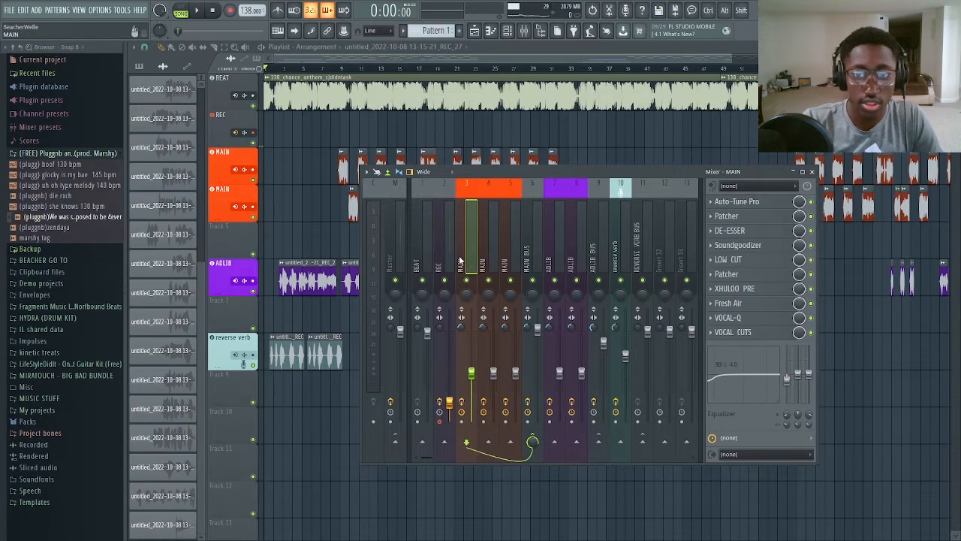
click(484, 265)
click(468, 265)
click(228, 161)
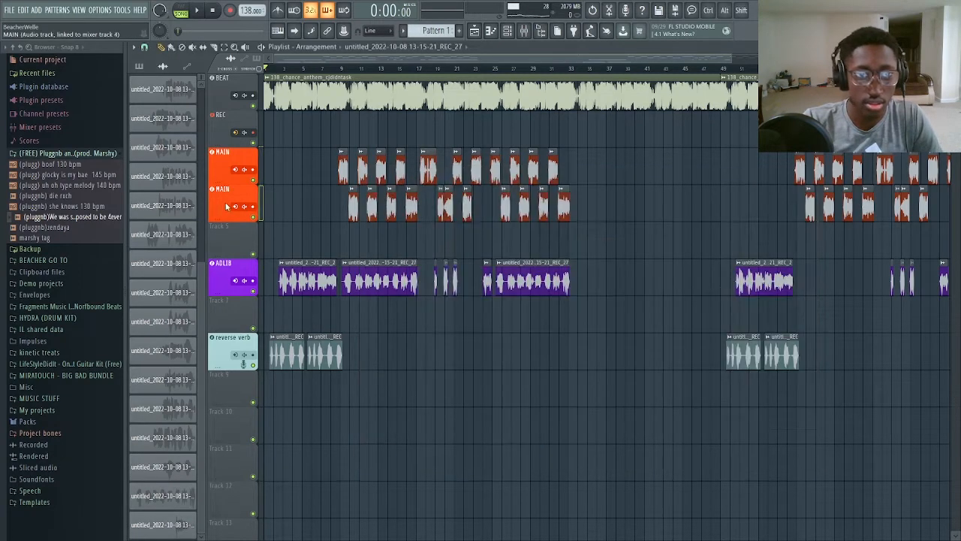
click(525, 30)
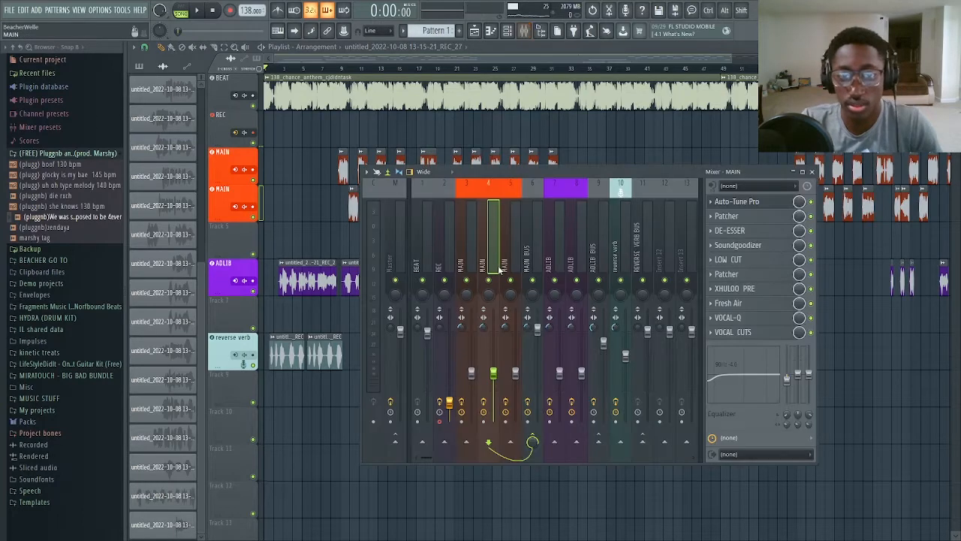
click(462, 254)
click(487, 263)
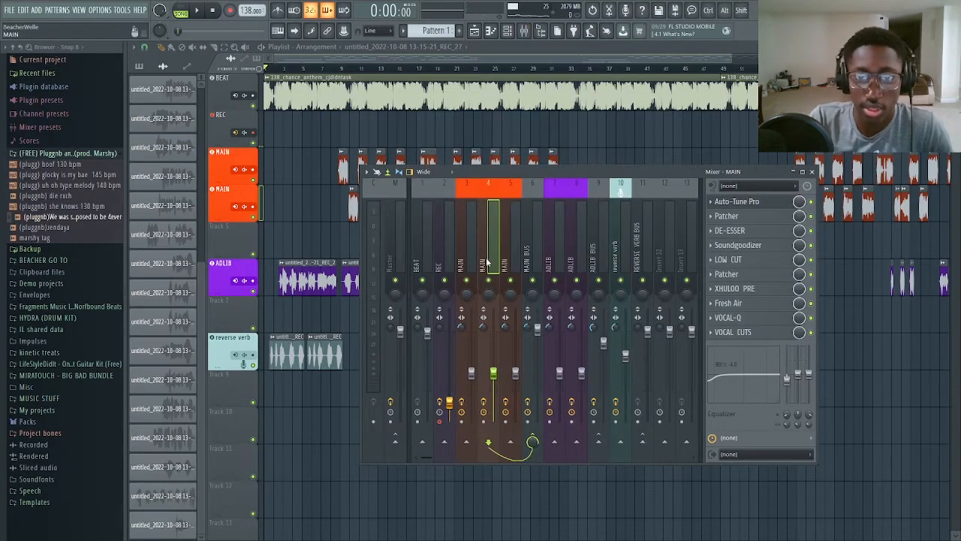
click(361, 120)
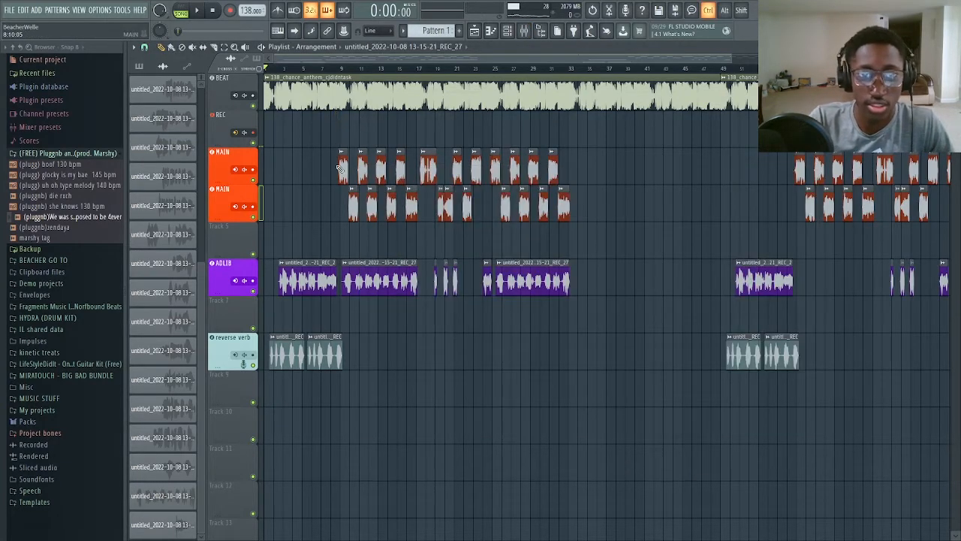
Select all the vocal clips on both MAIN tracks in the playlist.
drag(339, 167, 368, 169)
scroll(585, 194, down, 2)
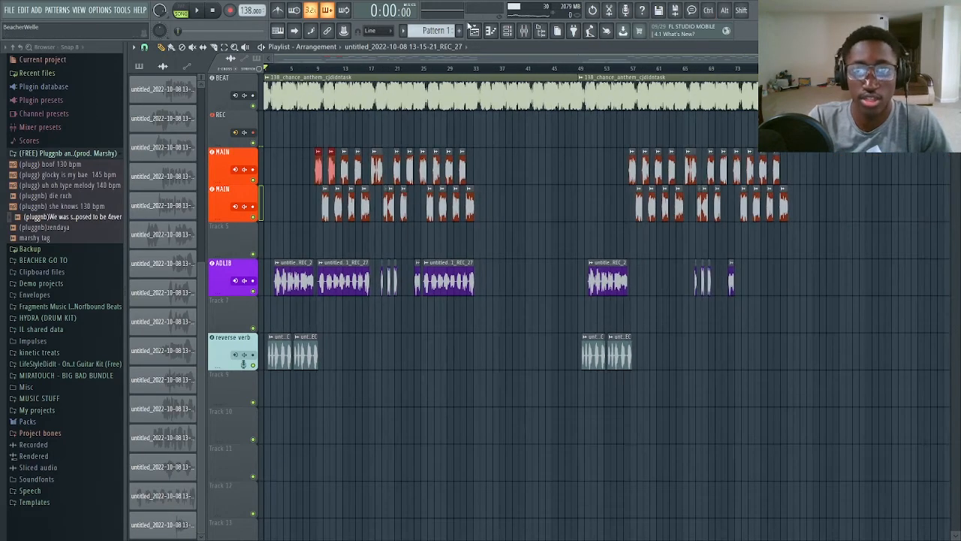
double_click(422, 167)
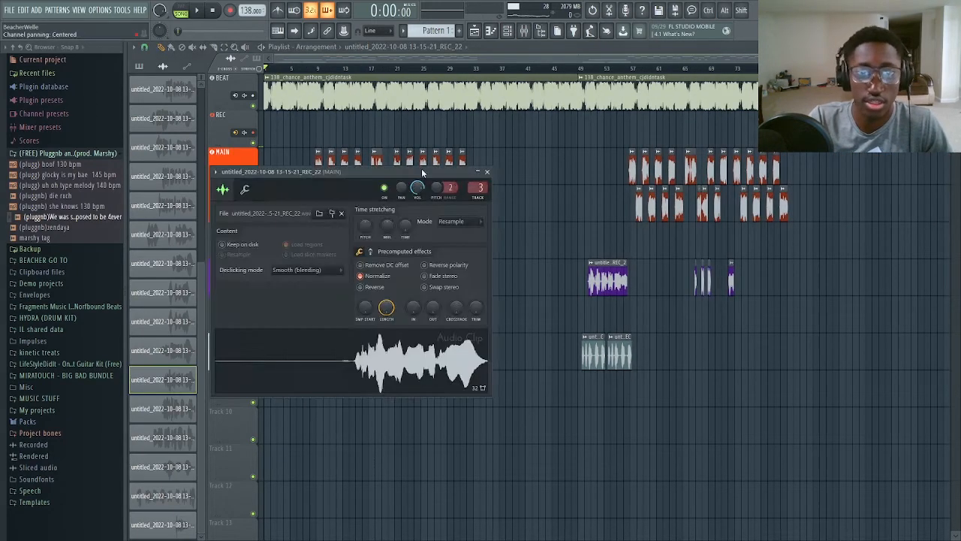
click(487, 172)
drag(315, 149, 535, 260)
Examine in the mixer how the MAIN inserts route to MAIN BUS, and compare their effect slots.
key(F9)
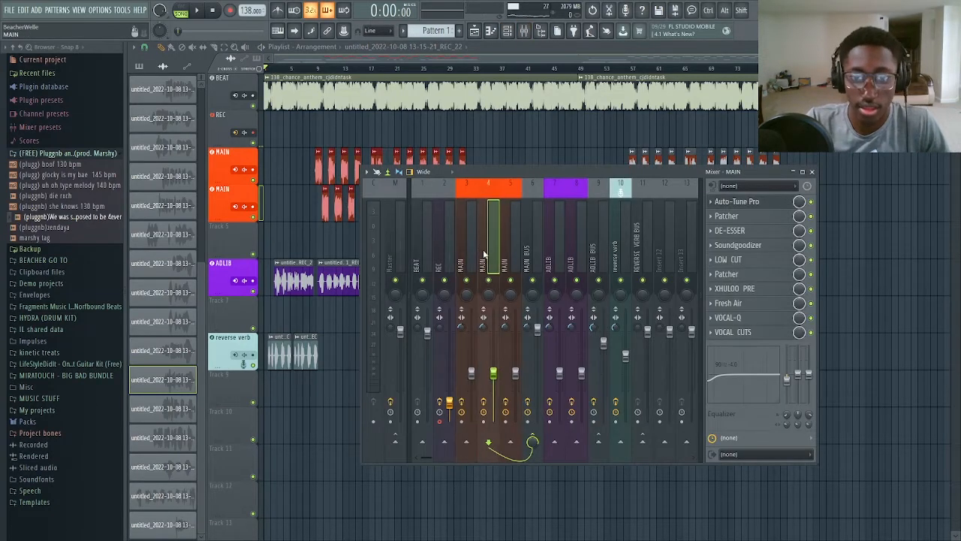
click(494, 252)
click(529, 256)
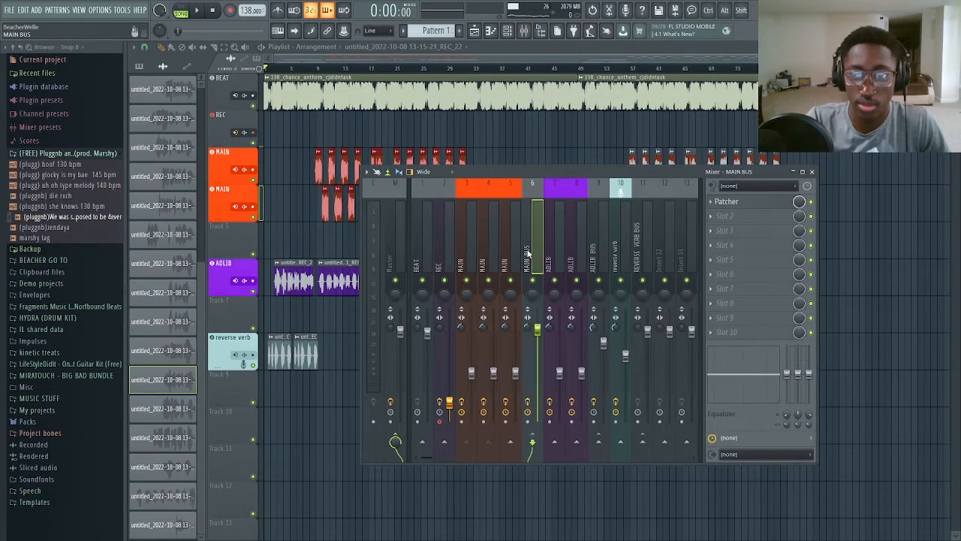
click(472, 252)
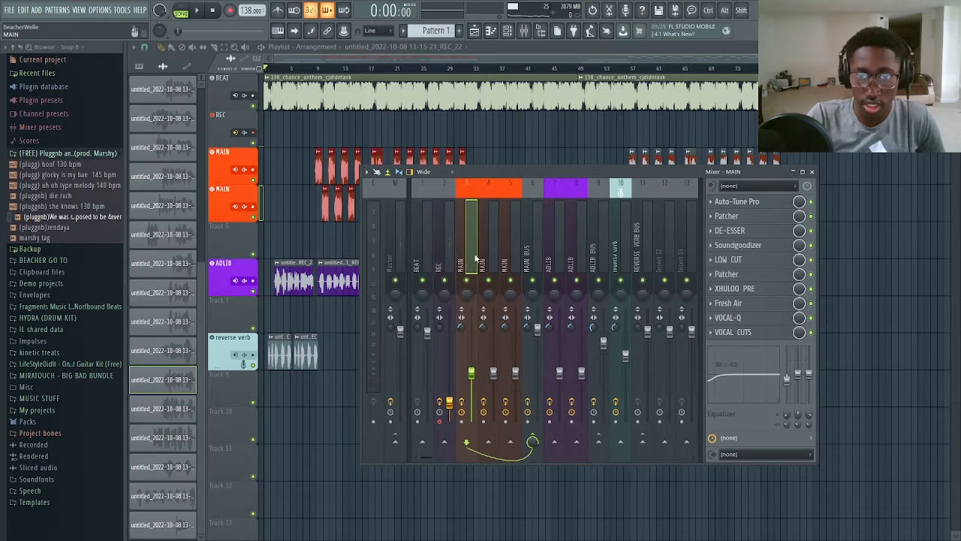
click(526, 241)
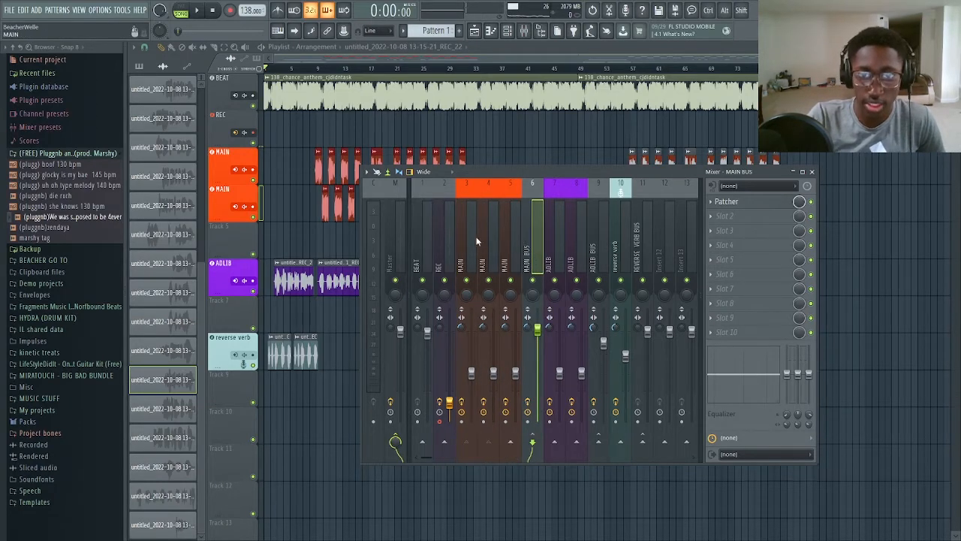
click(477, 241)
click(535, 251)
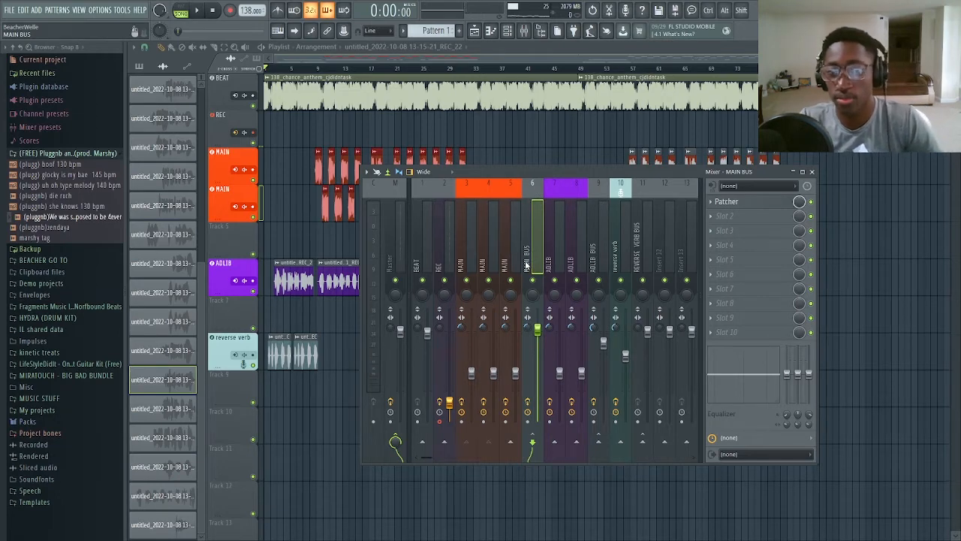
Disarm recording on the REC mixer insert and review the MAIN inserts and MAIN BUS.
click(442, 419)
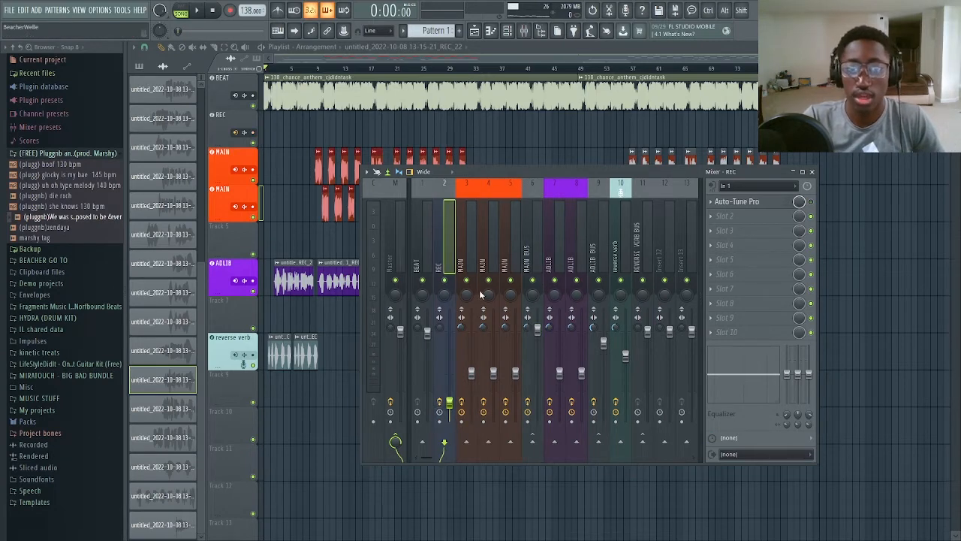
click(514, 248)
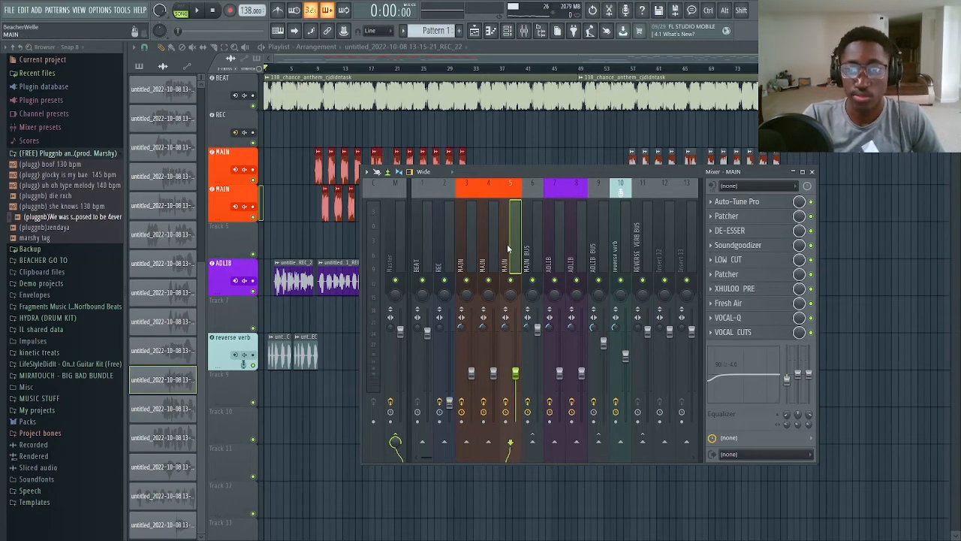
click(535, 241)
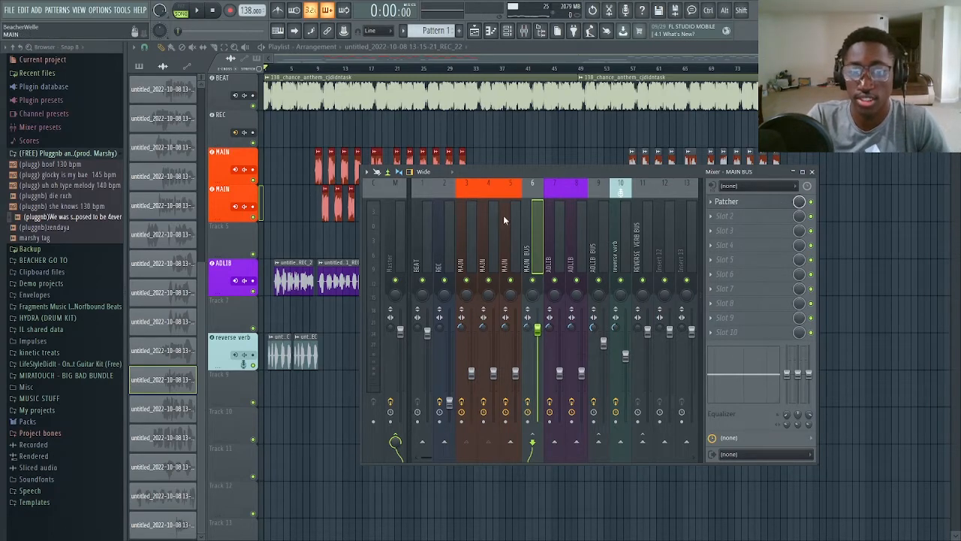
click(467, 217)
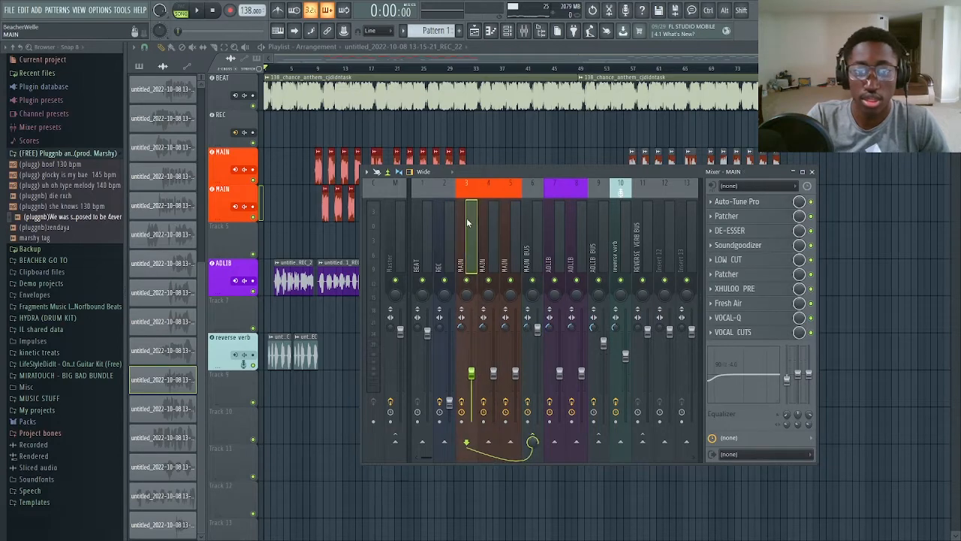
Examine the ADLIB insert and ADLIB BUS effect chains in the mixer, including the bus's Fruity Flangus settings.
click(556, 233)
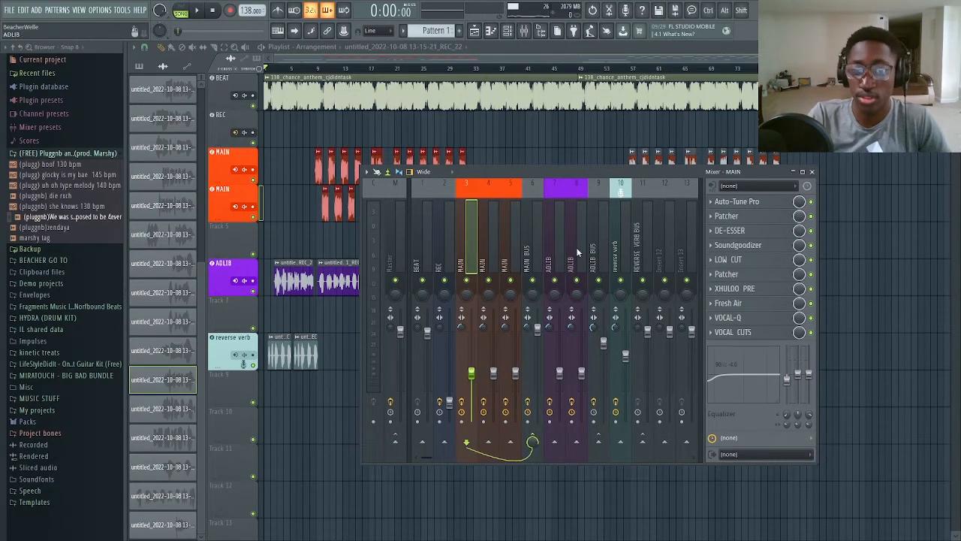
click(468, 245)
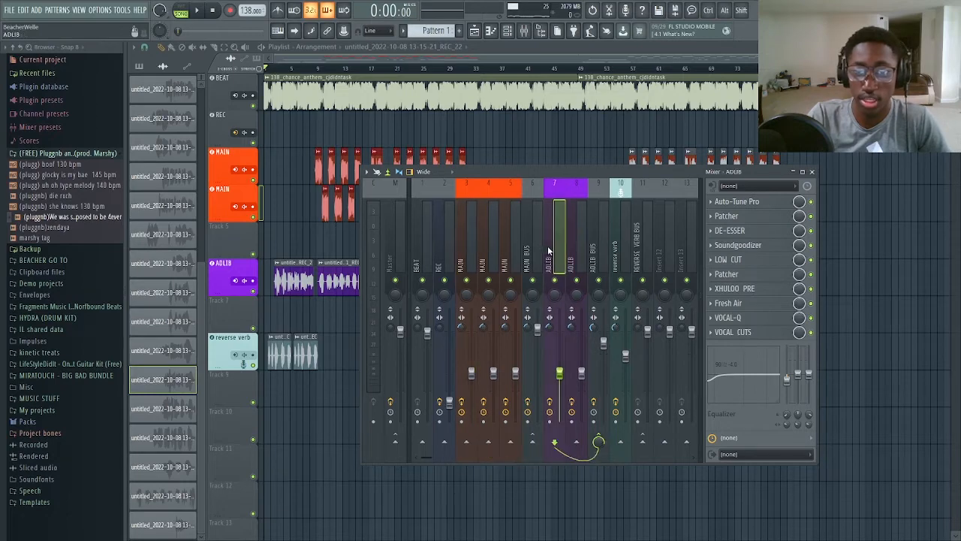
click(605, 252)
click(740, 203)
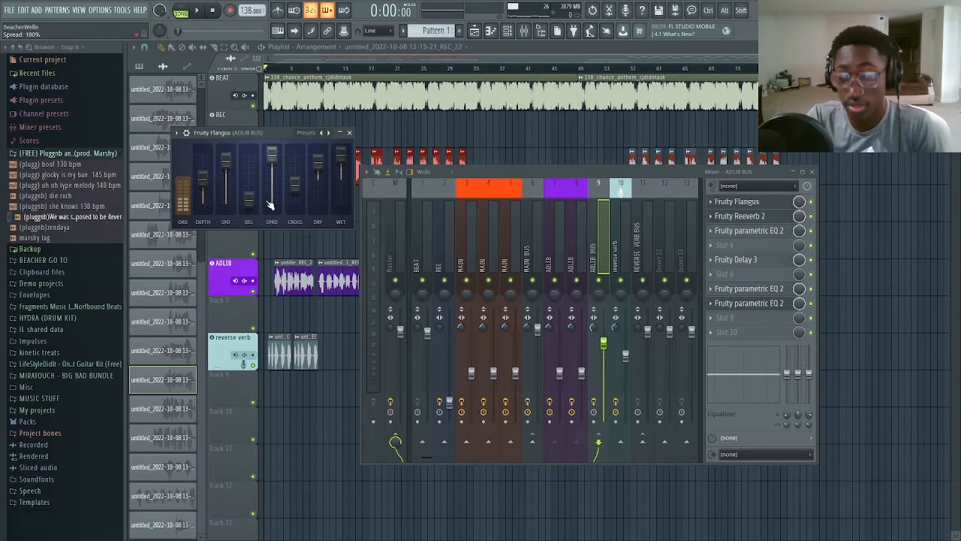
click(349, 132)
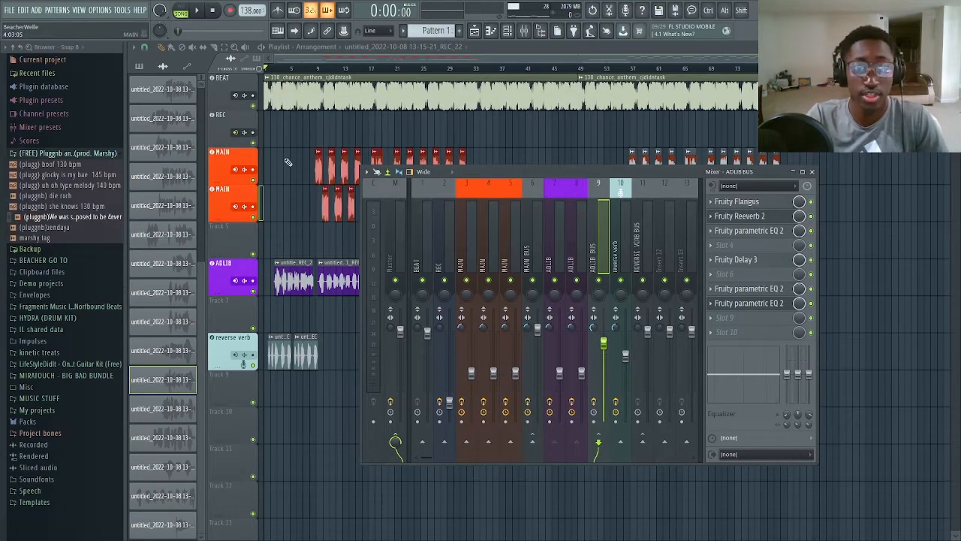
Inspect the settings of ADLIB BUS's Fruity Flangus, Fruity Reeverb 2, first Fruity parametric EQ 2 and Fruity Delay 3.
click(754, 202)
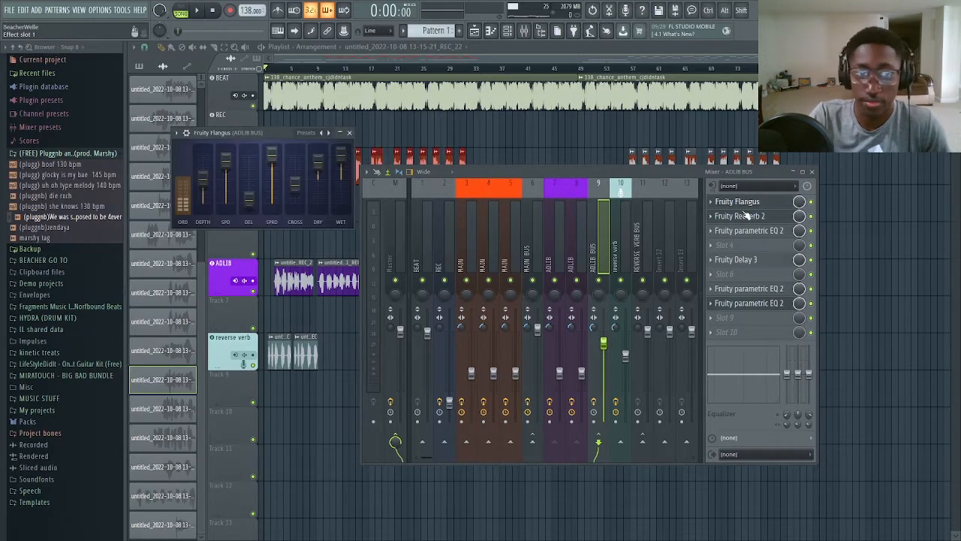
click(743, 216)
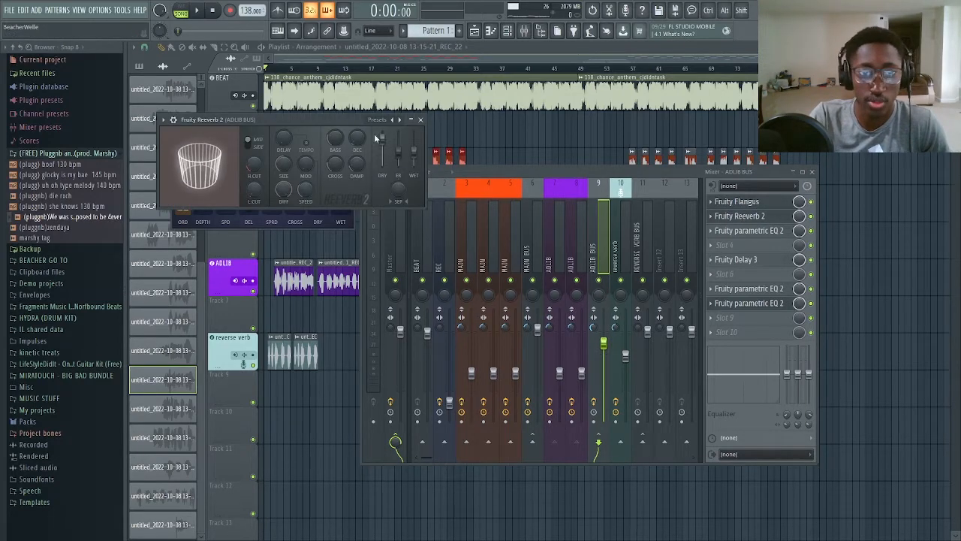
click(730, 232)
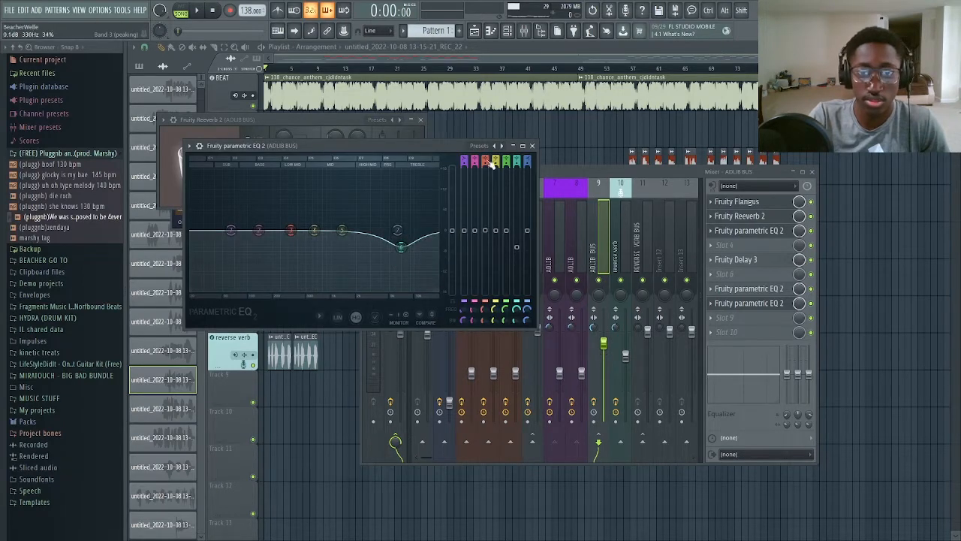
click(532, 145)
click(736, 261)
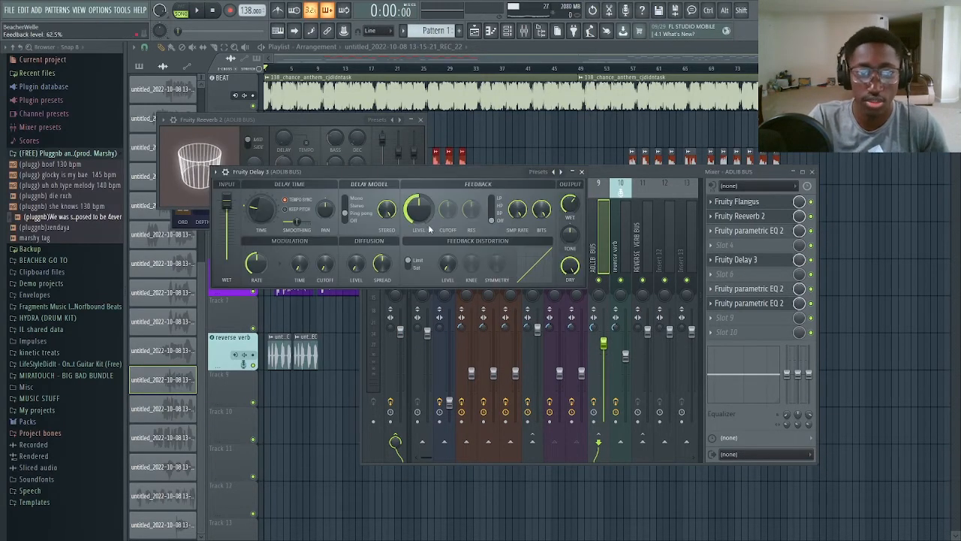
click(582, 171)
Inspect the last two Fruity parametric EQ 2 curves on ADLIB BUS and close all open plugin windows.
click(780, 290)
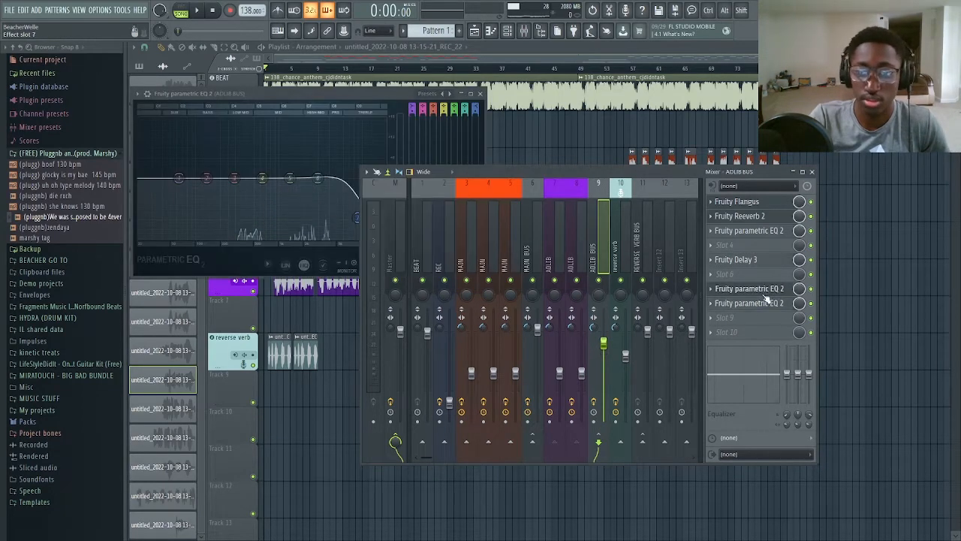
click(773, 304)
click(493, 107)
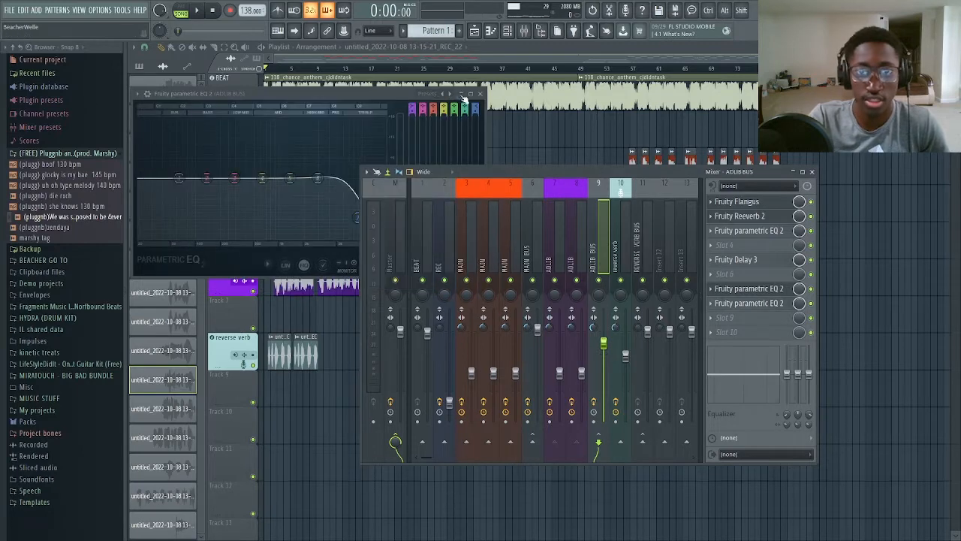
click(481, 93)
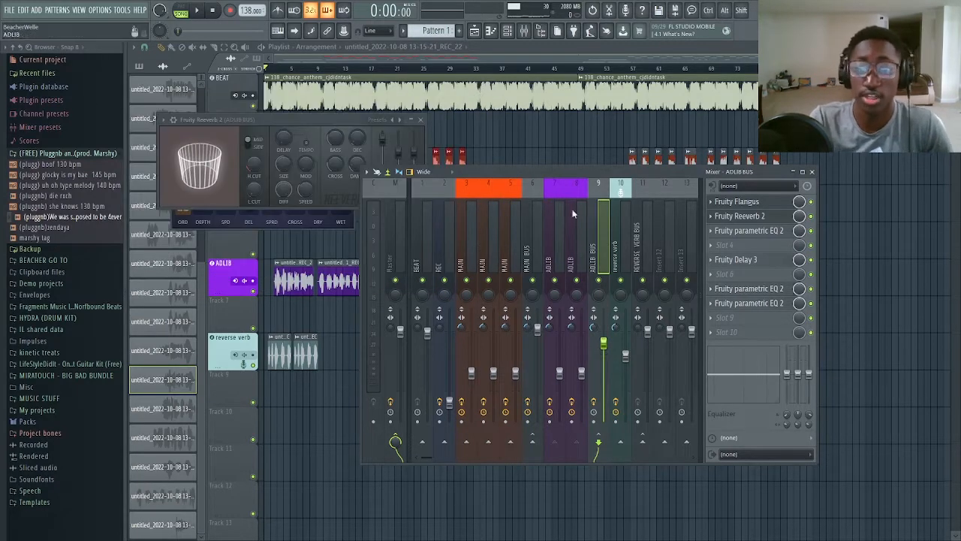
click(423, 125)
click(425, 123)
click(353, 133)
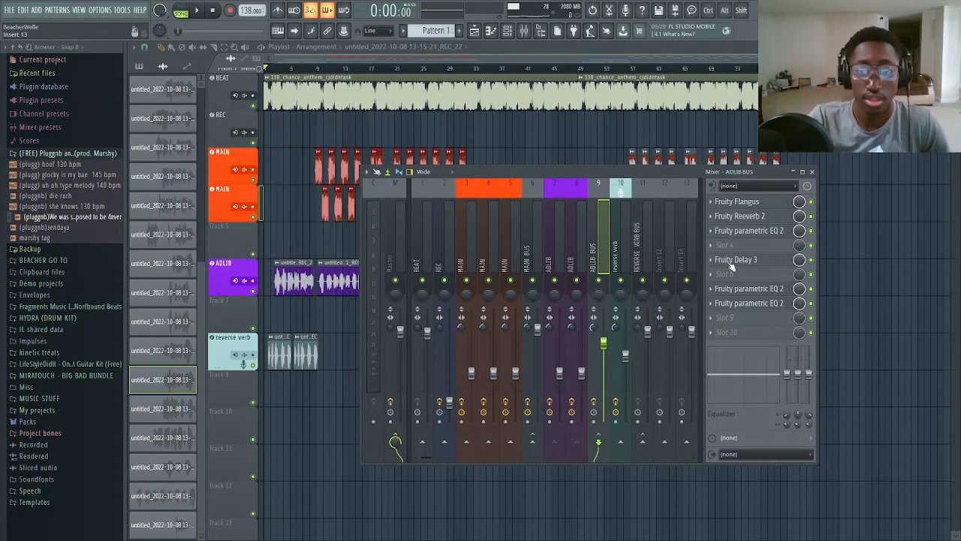
Compare the effect slots and routing of the reverse verb insert and REVERSE VERB BUS, and close the mixer.
click(617, 254)
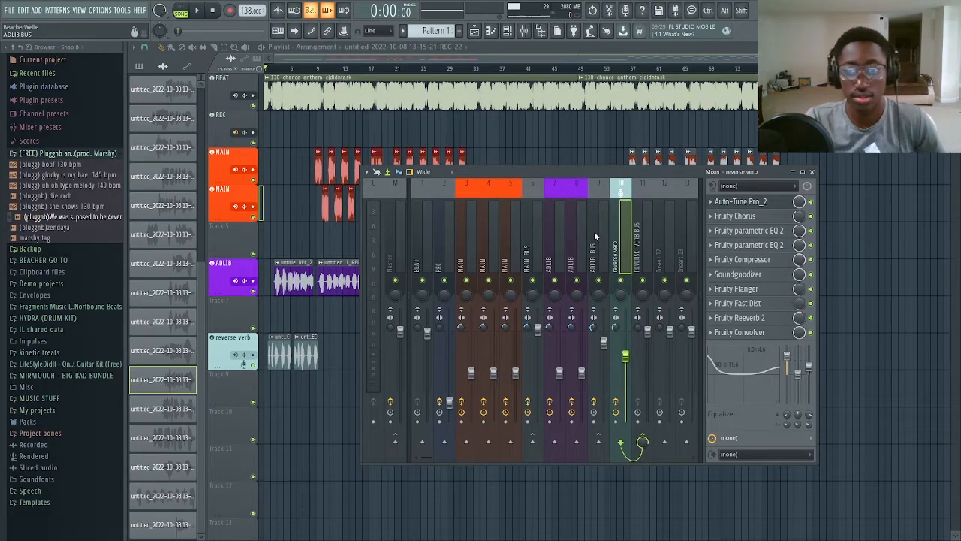
click(635, 257)
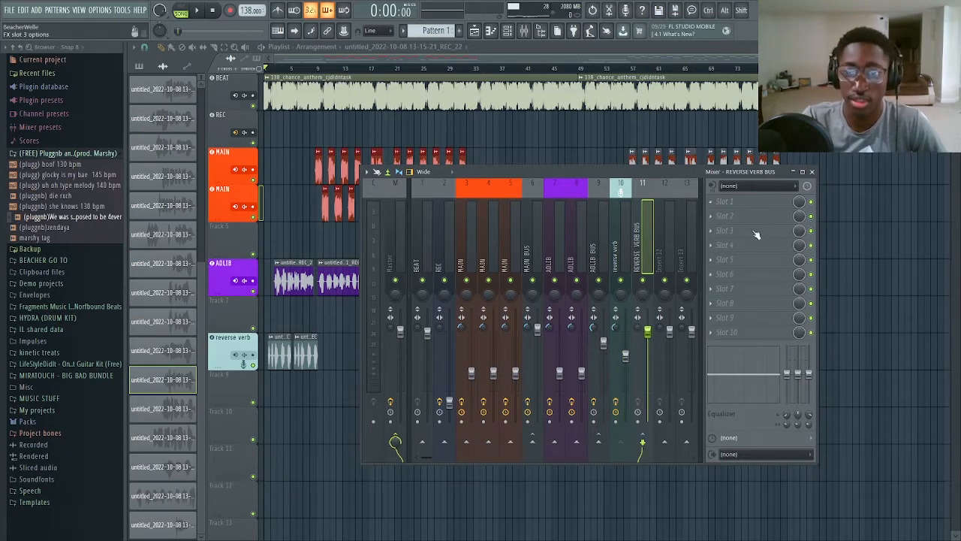
click(622, 233)
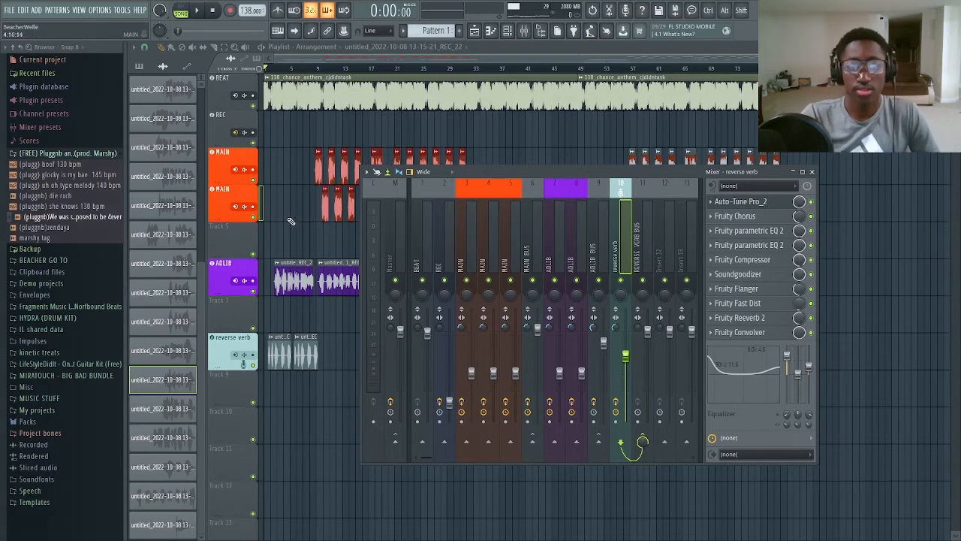
key(F9)
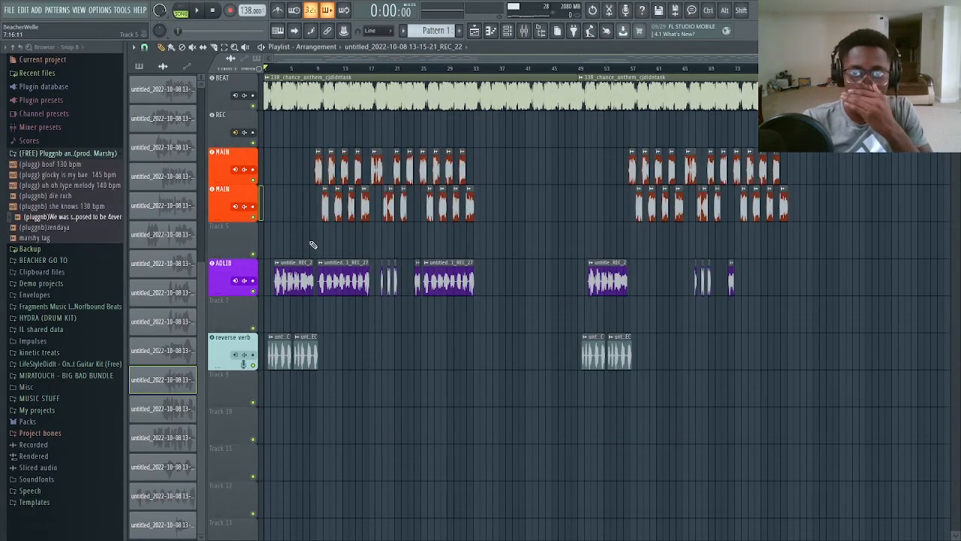
Reopen the mixer and compare the effect chains of the MAIN and ADLIB inserts and MAIN BUS.
click(522, 36)
click(467, 240)
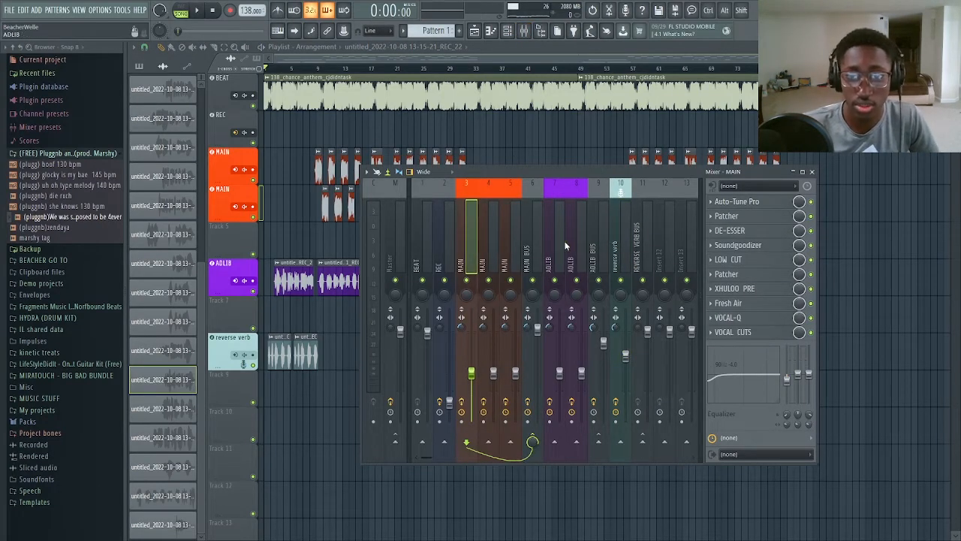
click(563, 242)
click(463, 243)
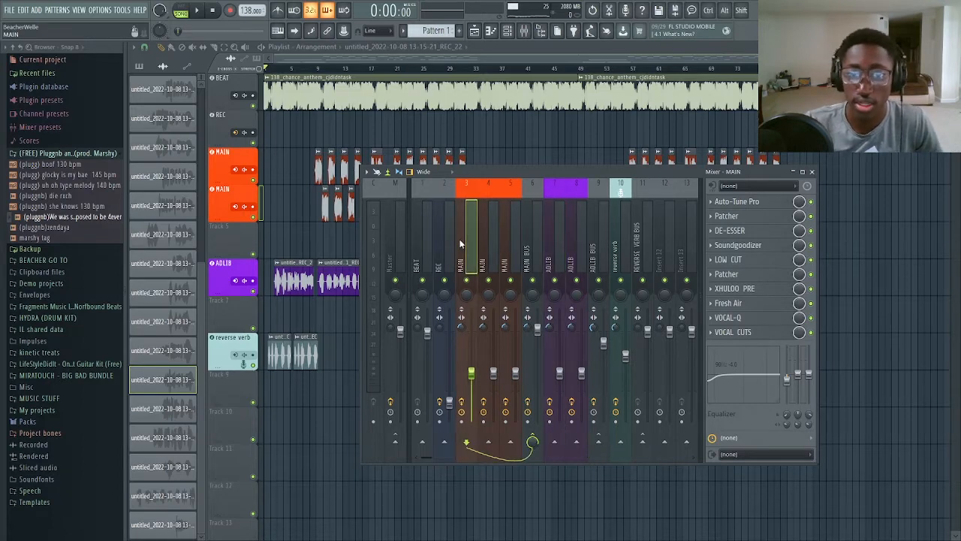
click(511, 248)
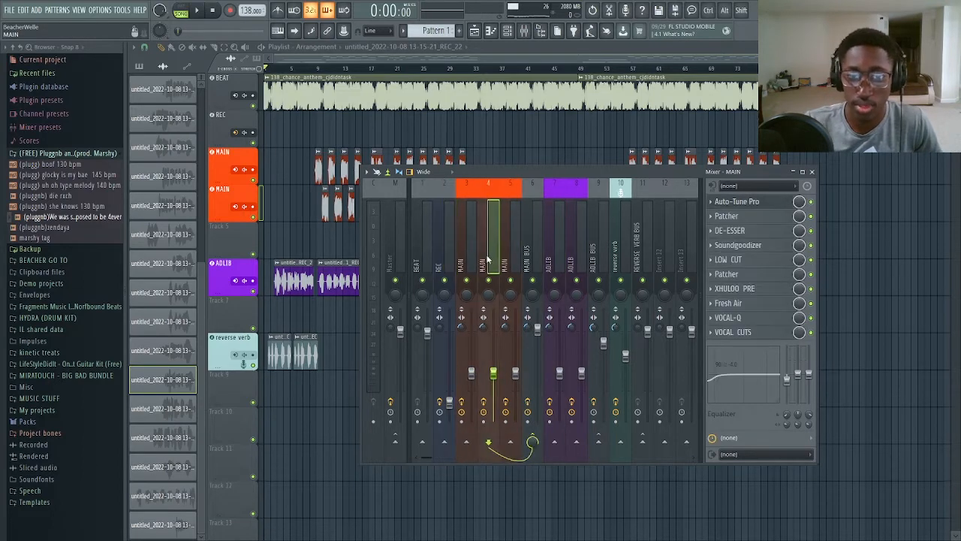
click(536, 263)
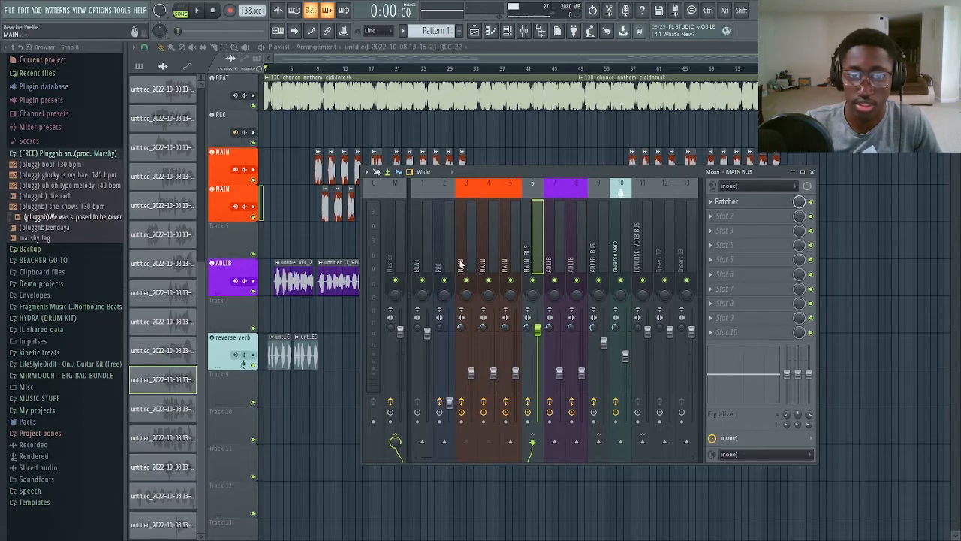
Inspect the first Fruity soft clipper on the Master insert and play the song to watch the mixer levels.
click(404, 242)
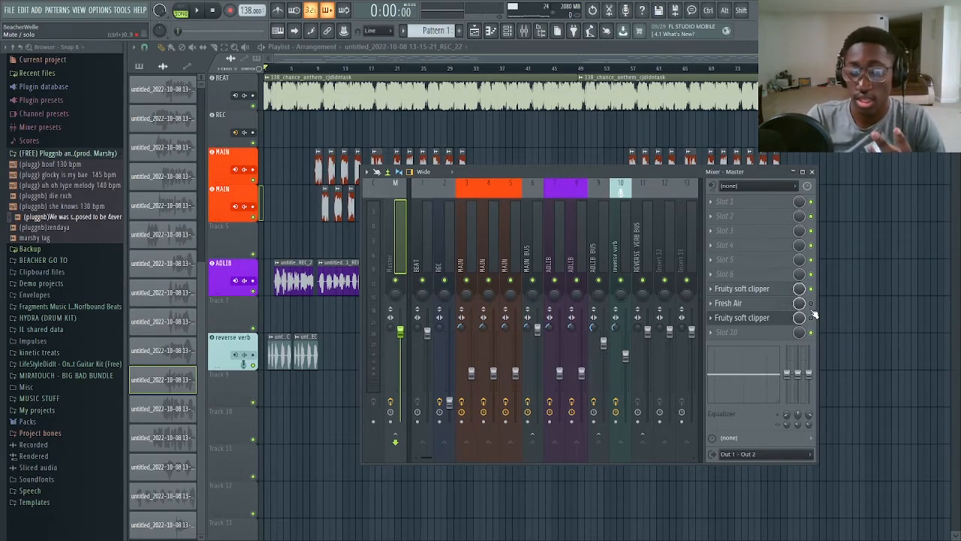
click(772, 290)
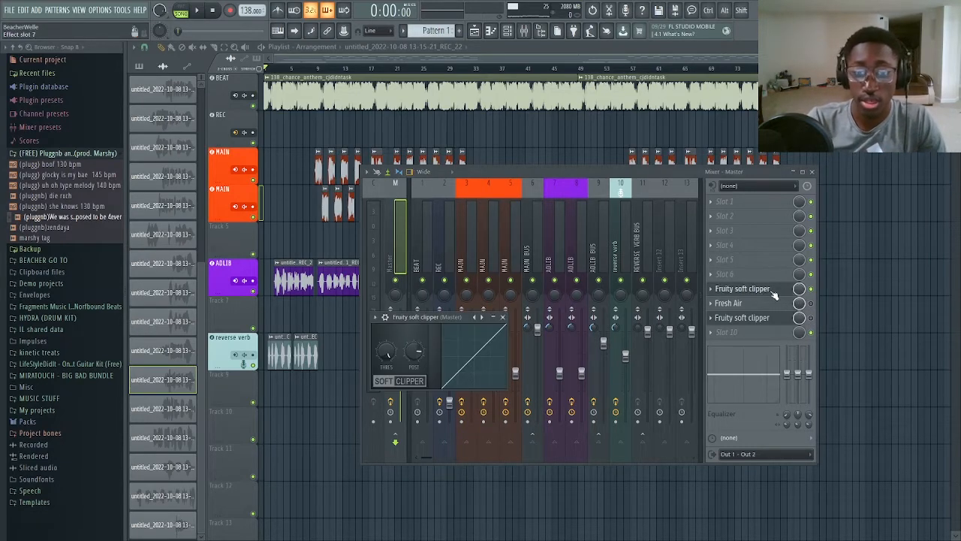
click(502, 317)
key(space)
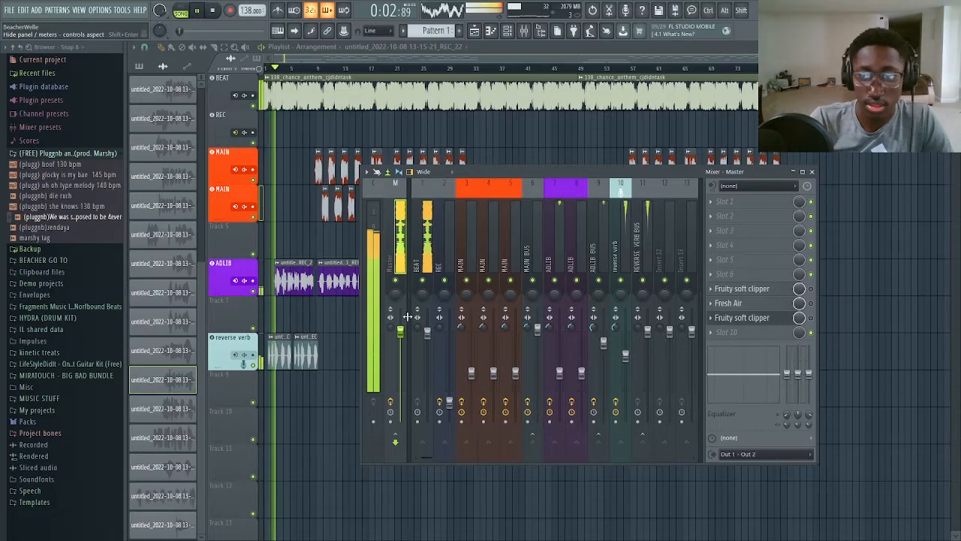
key(space)
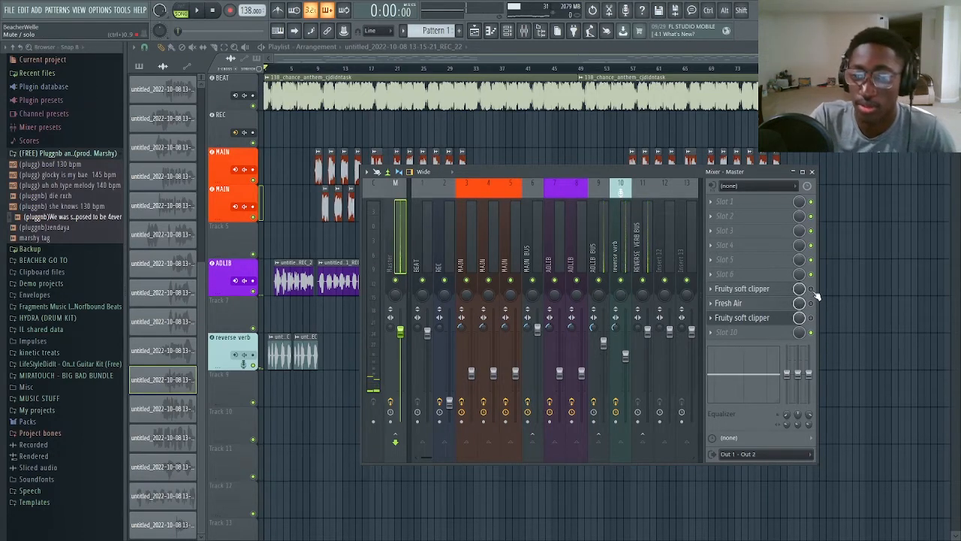
Inspect the Master insert's Fresh Air settings and its second Fruity soft clipper.
click(753, 302)
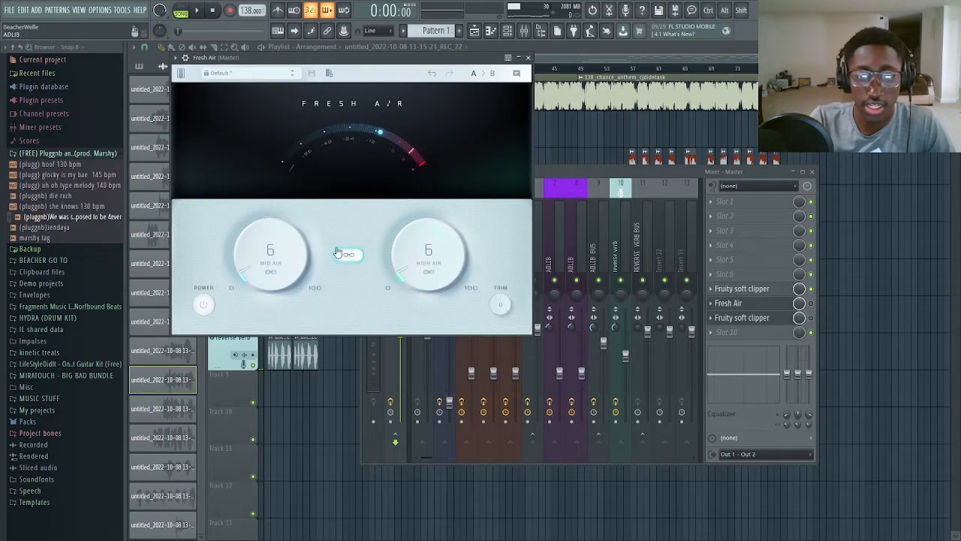
click(528, 57)
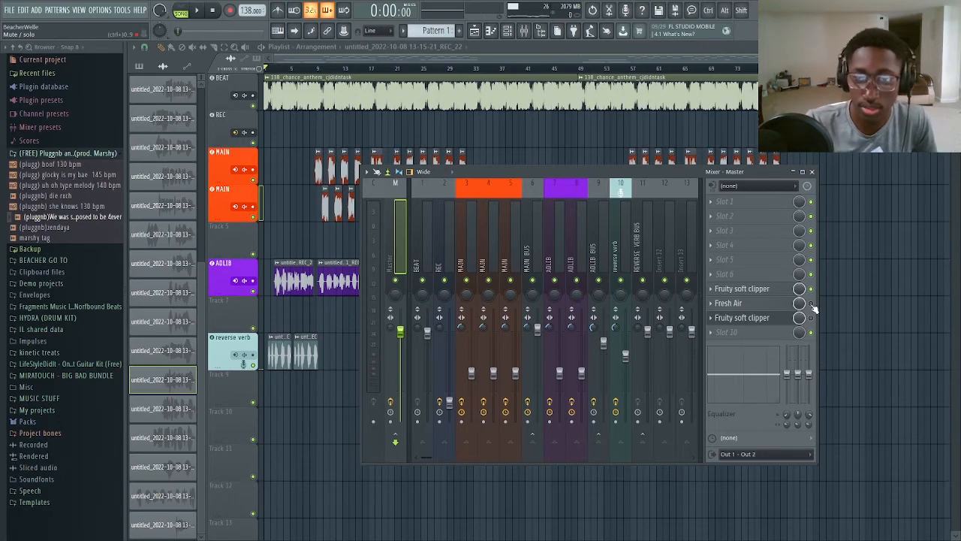
click(789, 317)
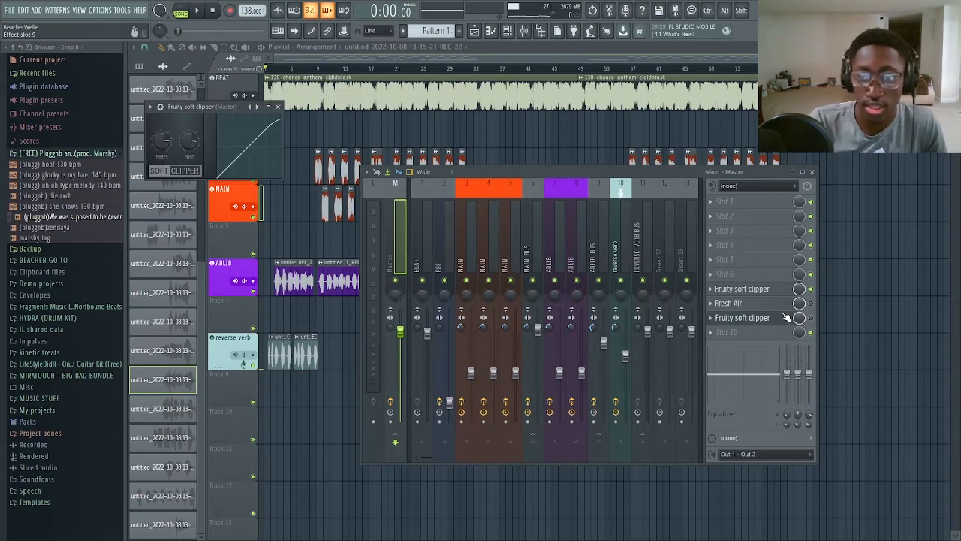
Audition the song with Fresh Air and the second Fruity soft clipper temporarily enabled on the Master insert.
click(812, 304)
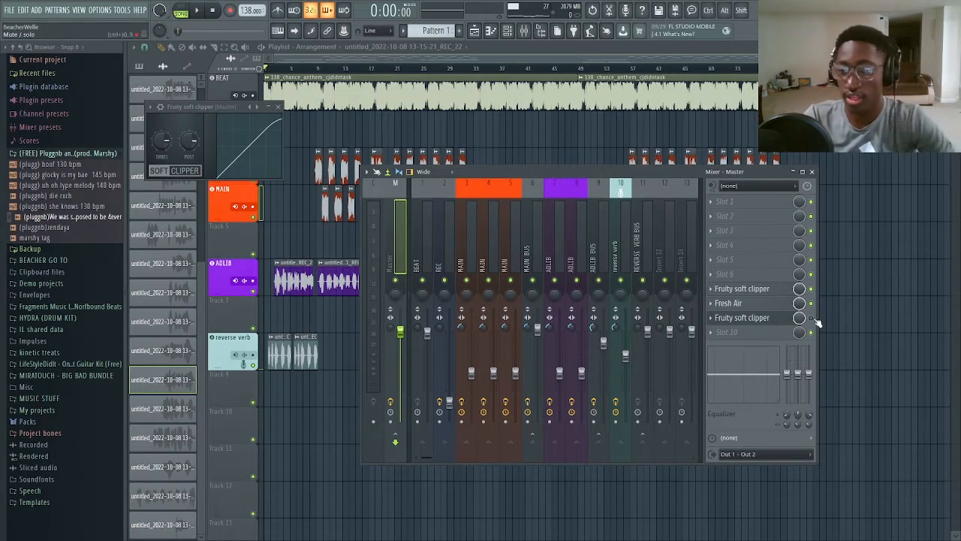
click(811, 318)
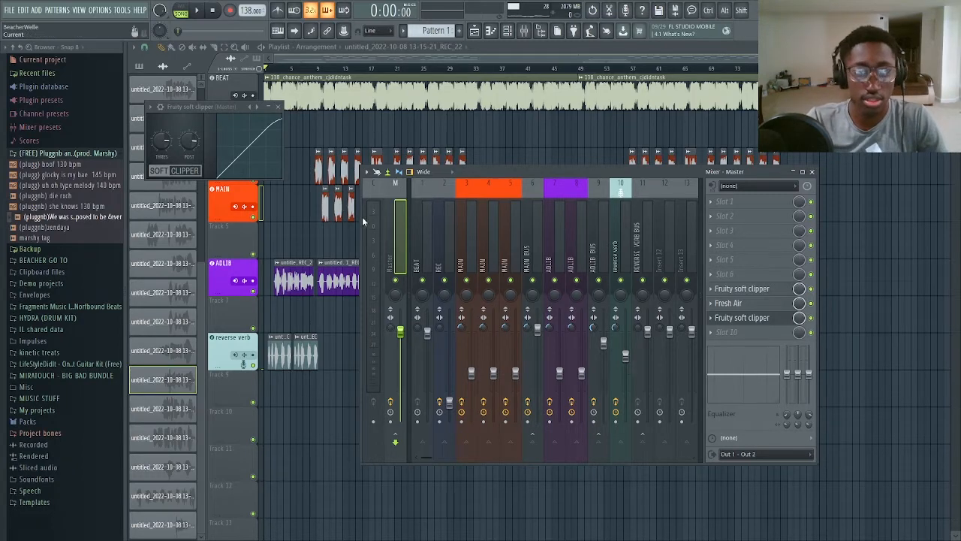
key(space)
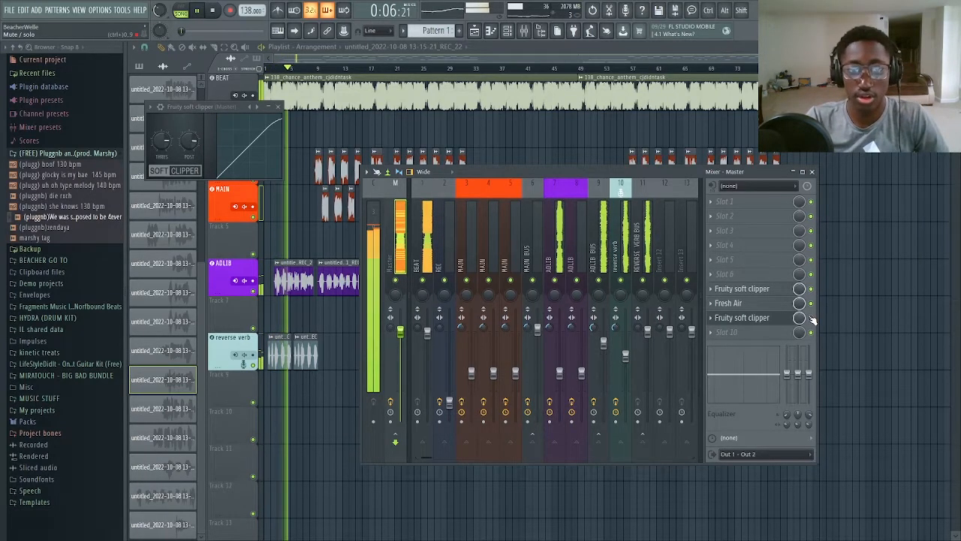
key(space)
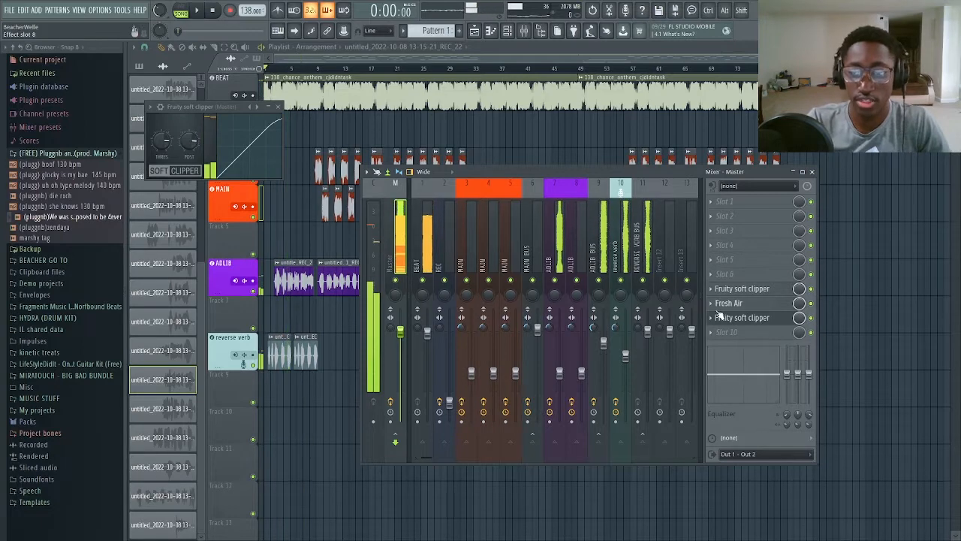
click(811, 303)
click(811, 318)
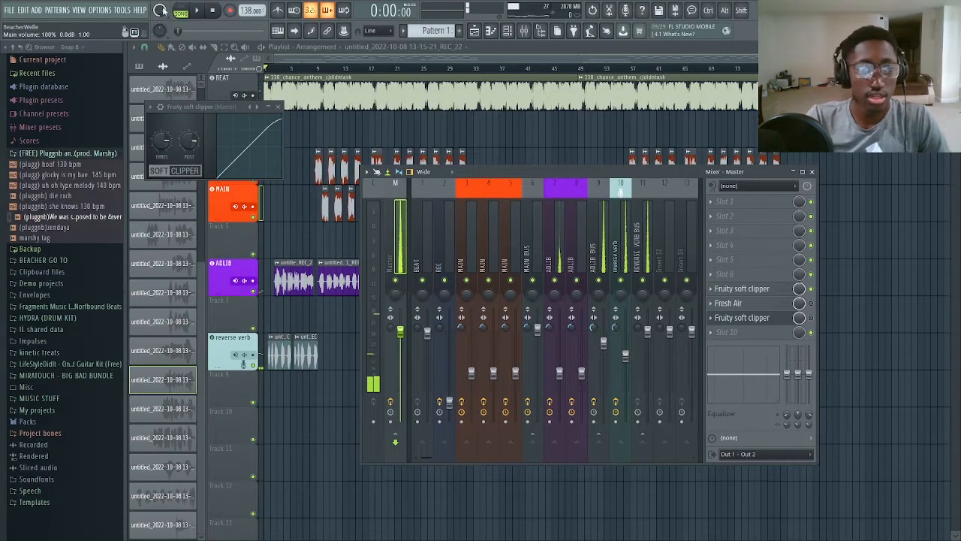
Close the mixer and mark the playlist time range from bar 9 to bar 33.
right_click(386, 115)
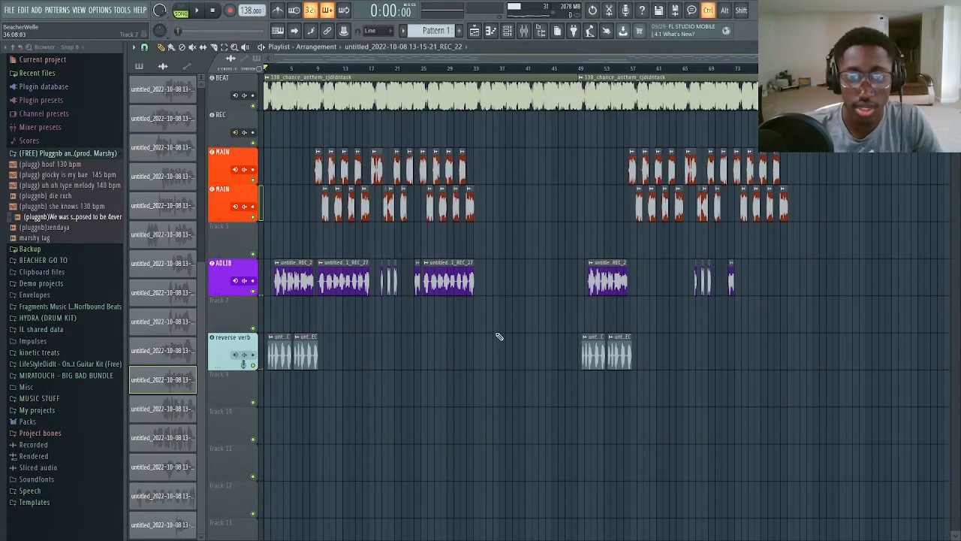
drag(319, 75, 474, 88)
ctrl+click(527, 168)
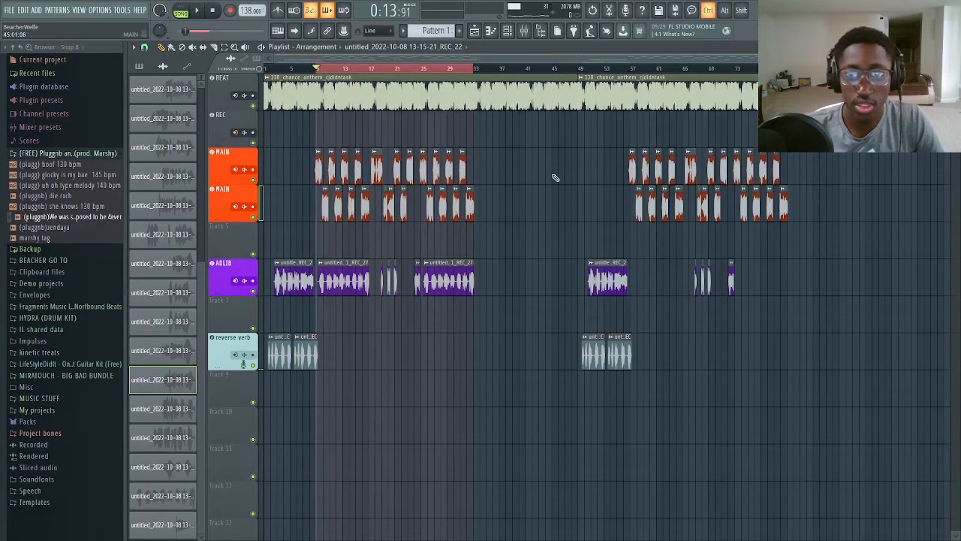
Select the vocal clips on the MAIN, ADLIB and reverse verb tracks across the marked bar 9 to 33 range.
scroll(569, 186, up, 3)
scroll(573, 188, down, 4)
scroll(489, 211, up, 3)
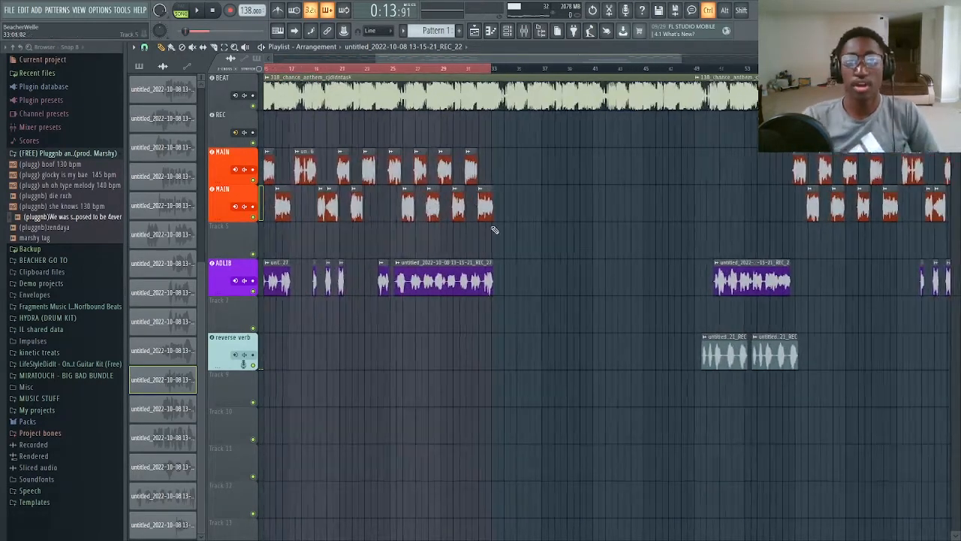
scroll(493, 225, down, 3)
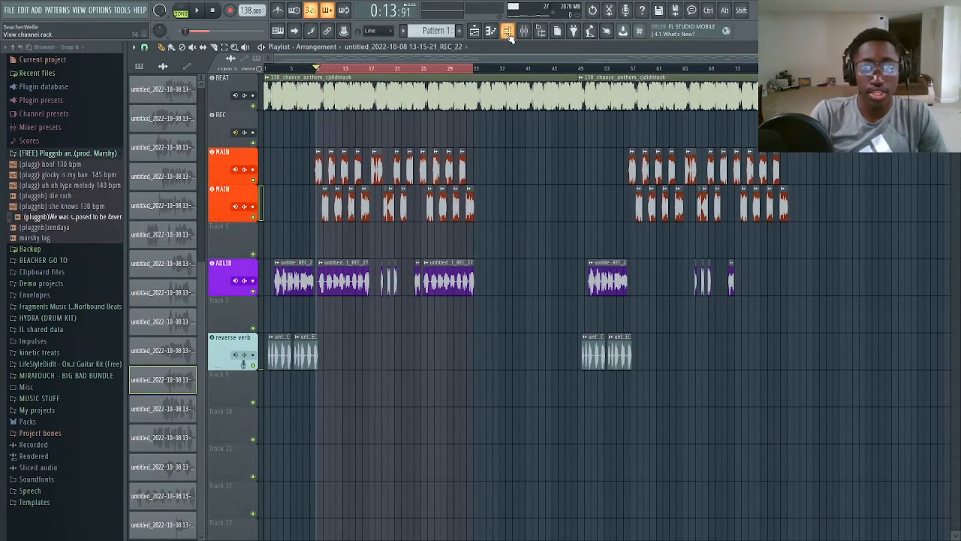
scroll(352, 145, up, 2)
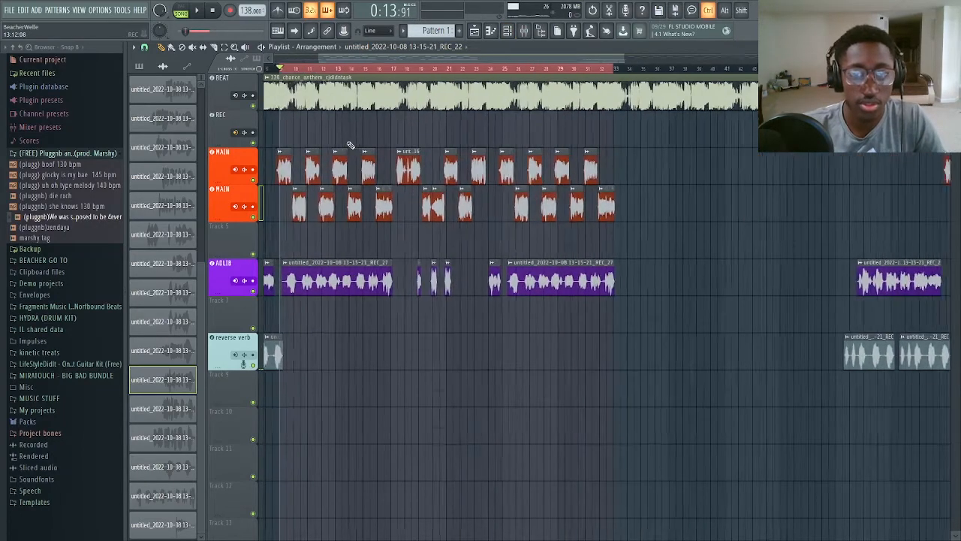
scroll(359, 141, down, 2)
scroll(319, 128, up, 2)
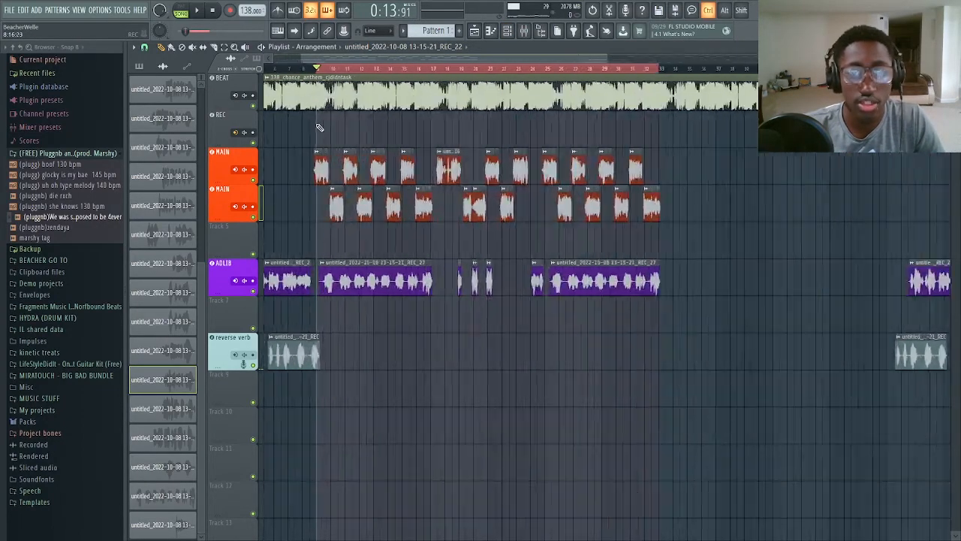
drag(318, 128, 660, 405)
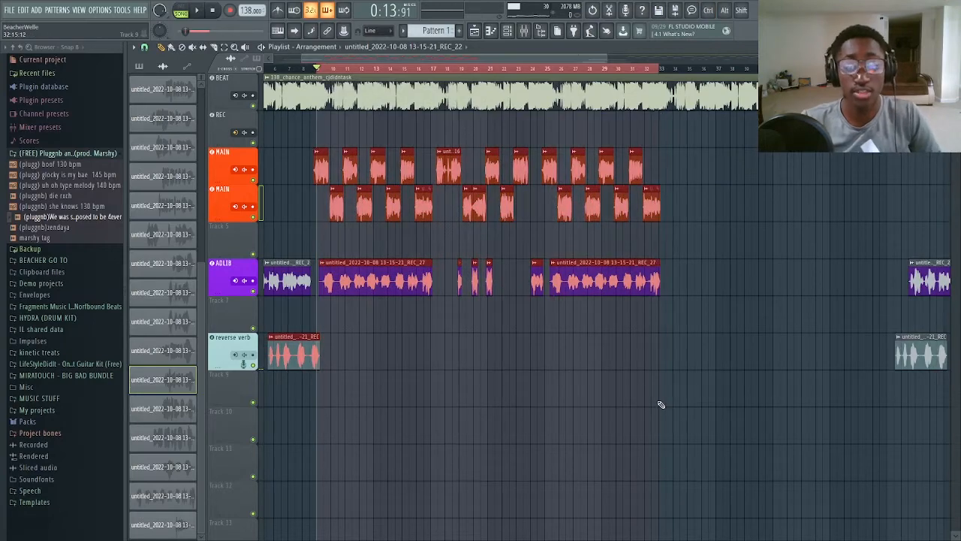
Mark the playlist time range from bar 9 to bar 25 and audition the song from bar 9.
drag(328, 135, 548, 305)
scroll(467, 62, up, 3)
scroll(467, 62, up, 3)
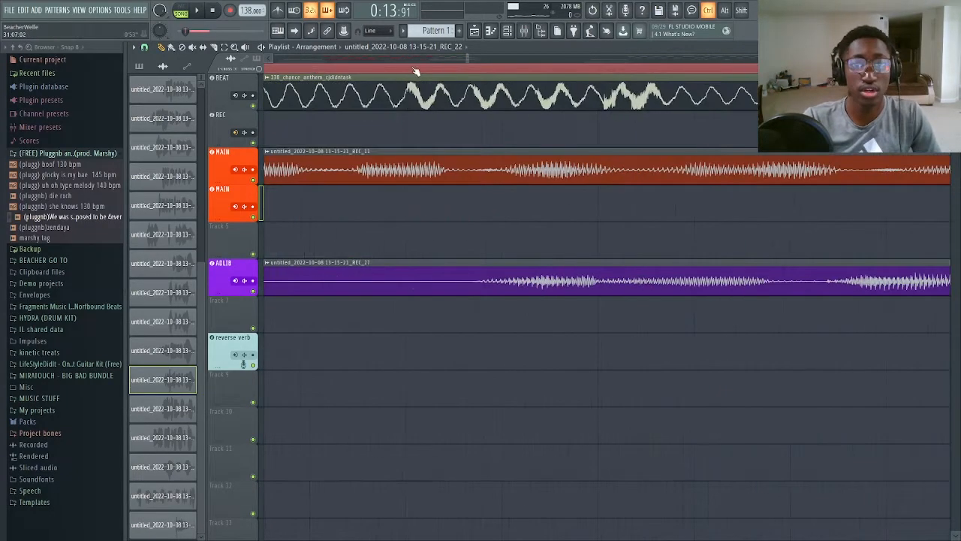
scroll(468, 62, down, 6)
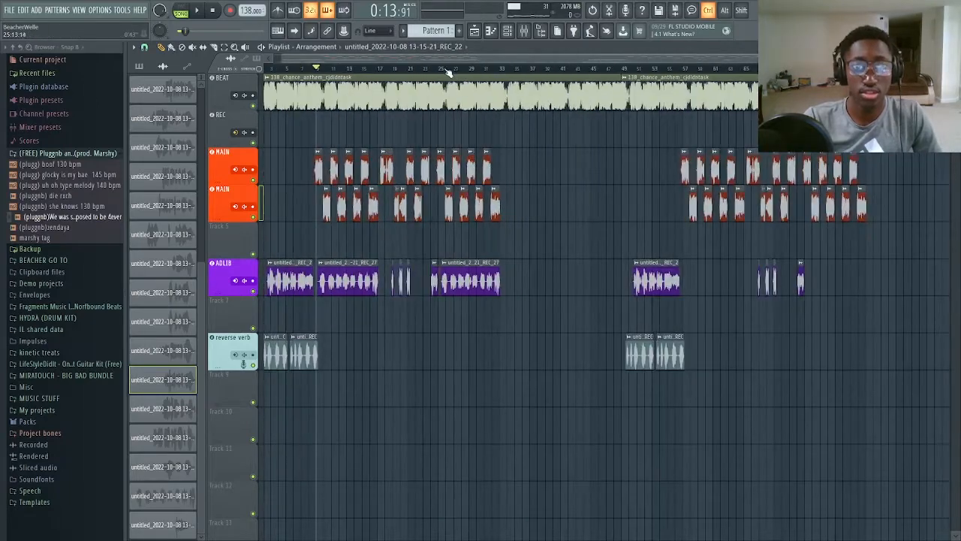
ctrl+drag(442, 69, 318, 87)
scroll(320, 89, up, 3)
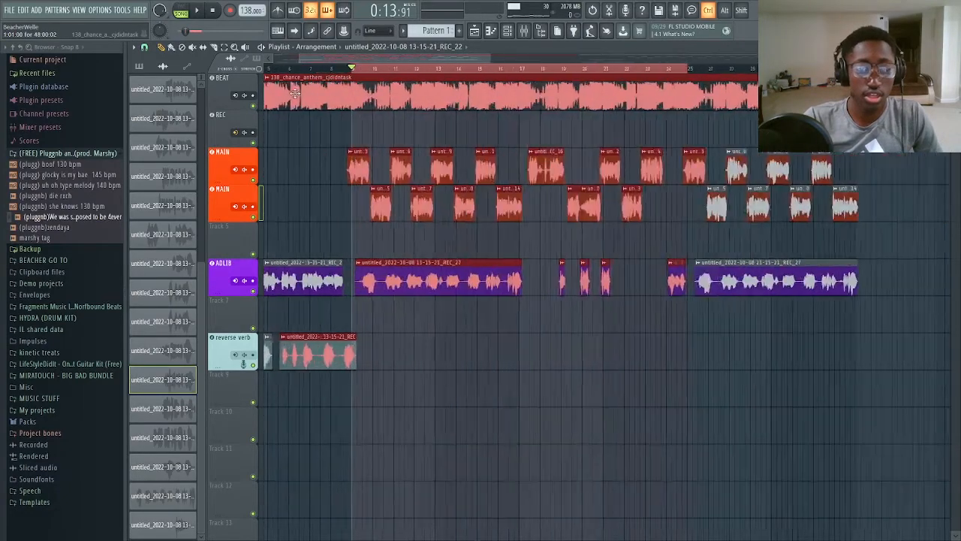
key(space)
ctrl+click(417, 140)
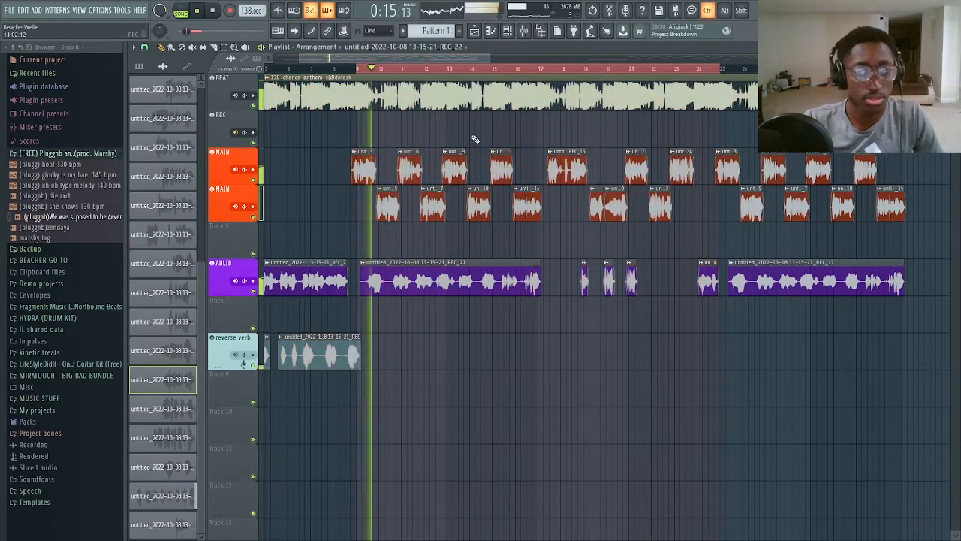
scroll(422, 133, up, 3)
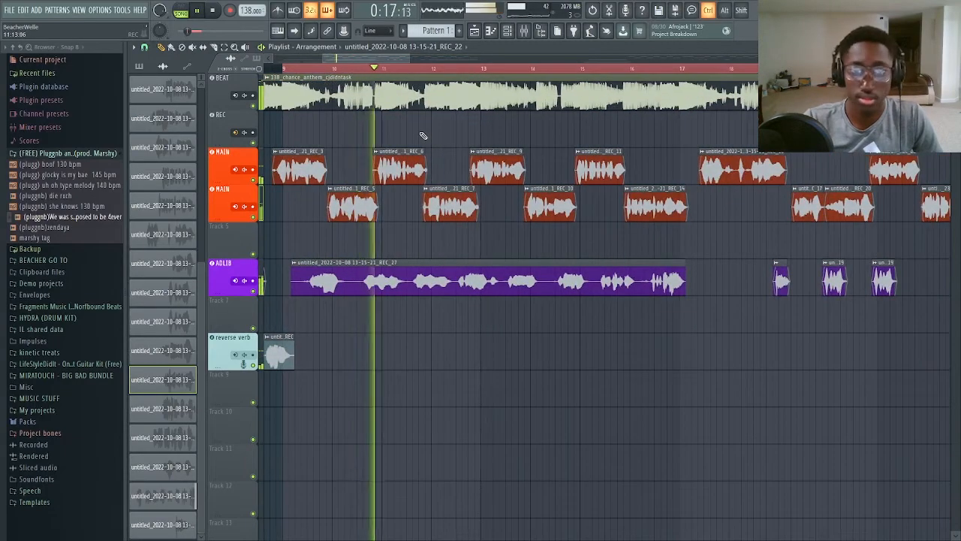
scroll(423, 134, down, 3)
scroll(524, 93, up, 2)
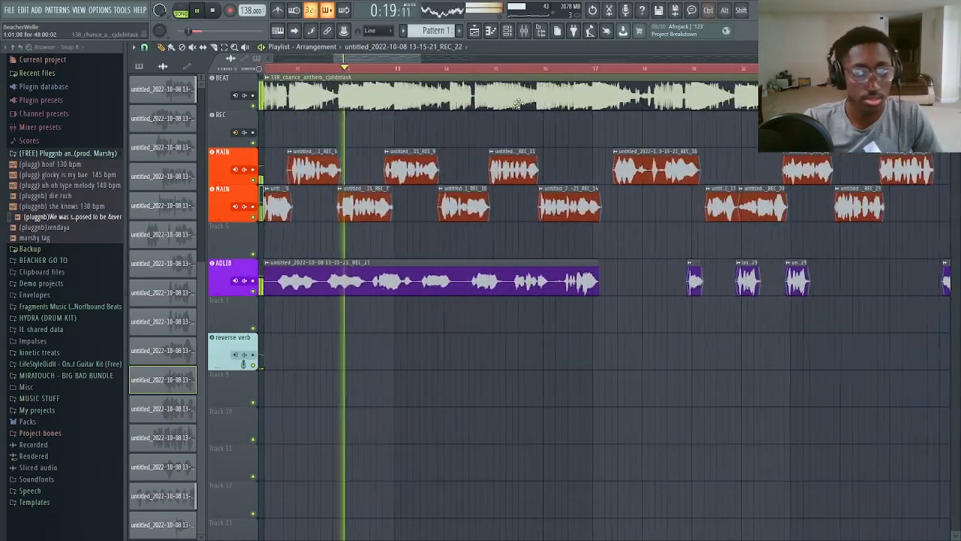
key(space)
Audition the song from bar 17 through bar 24, and clear the marked time range.
scroll(559, 66, down, 4)
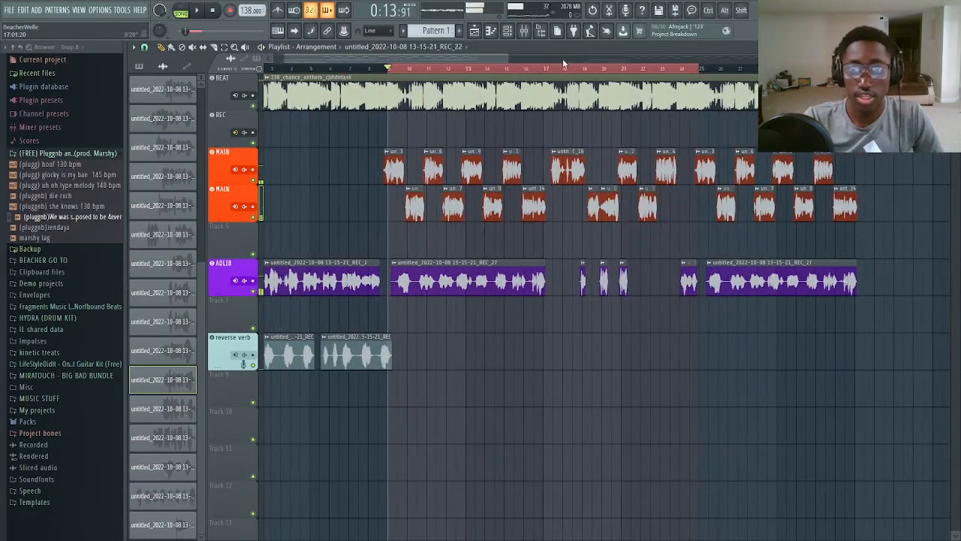
click(547, 69)
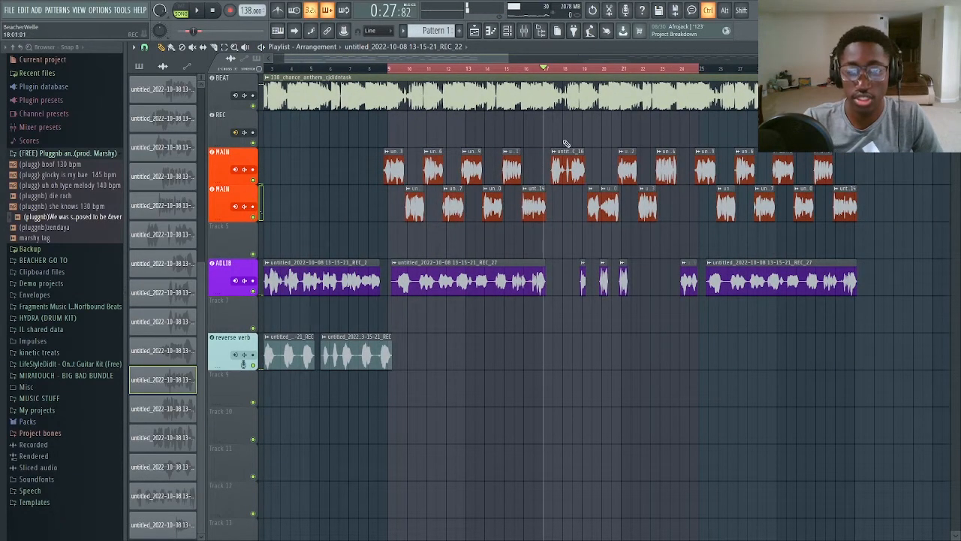
scroll(554, 150, up, 3)
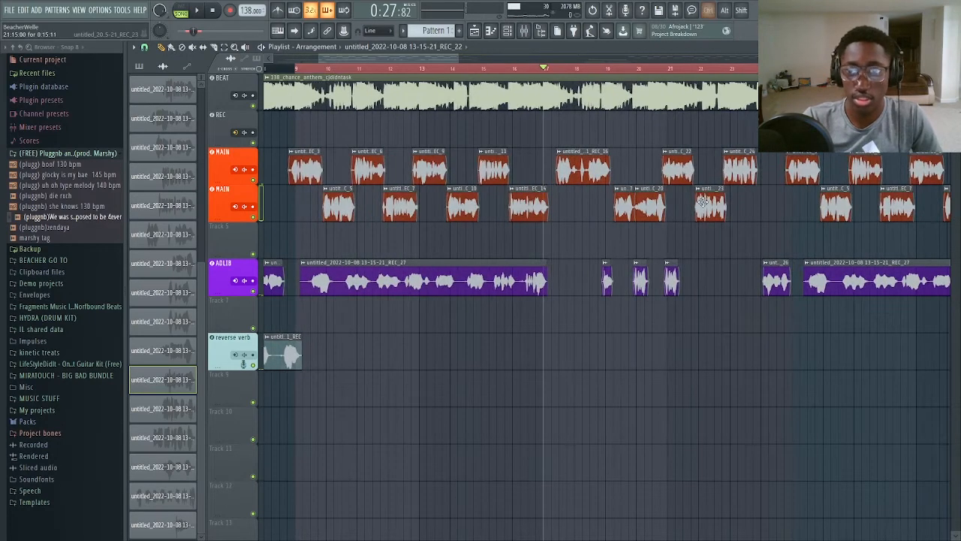
key(space)
scroll(653, 233, down, 3)
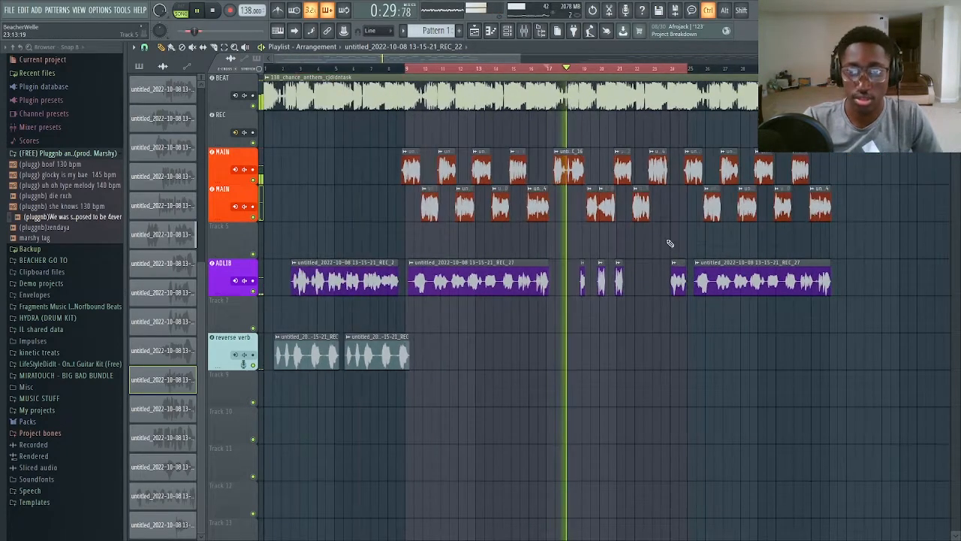
scroll(651, 239, up, 2)
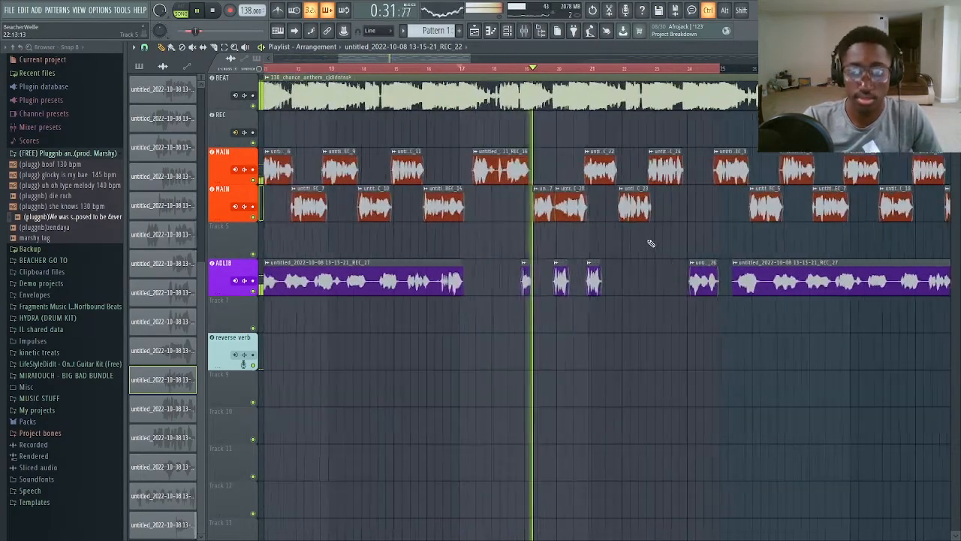
scroll(642, 246, down, 3)
scroll(526, 218, up, 4)
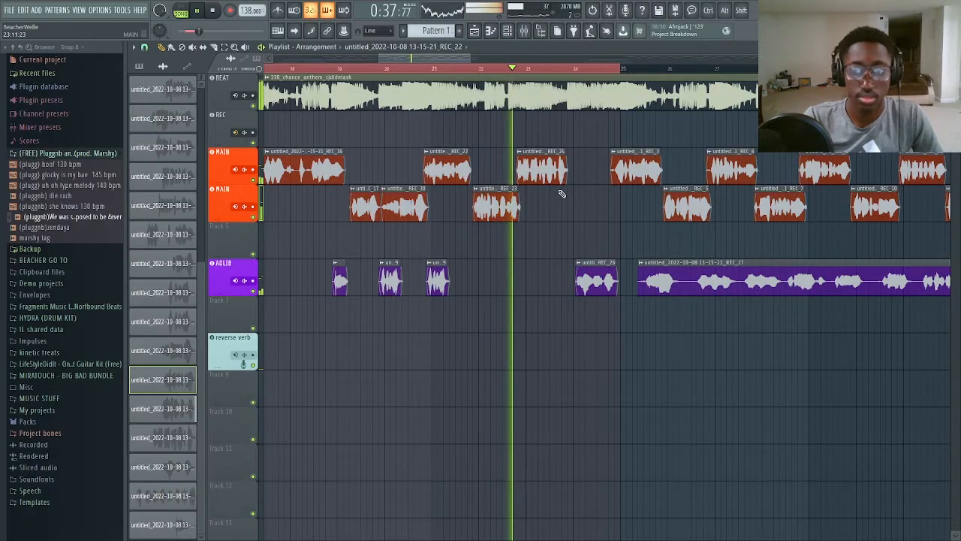
scroll(631, 239, down, 3)
scroll(601, 217, up, 3)
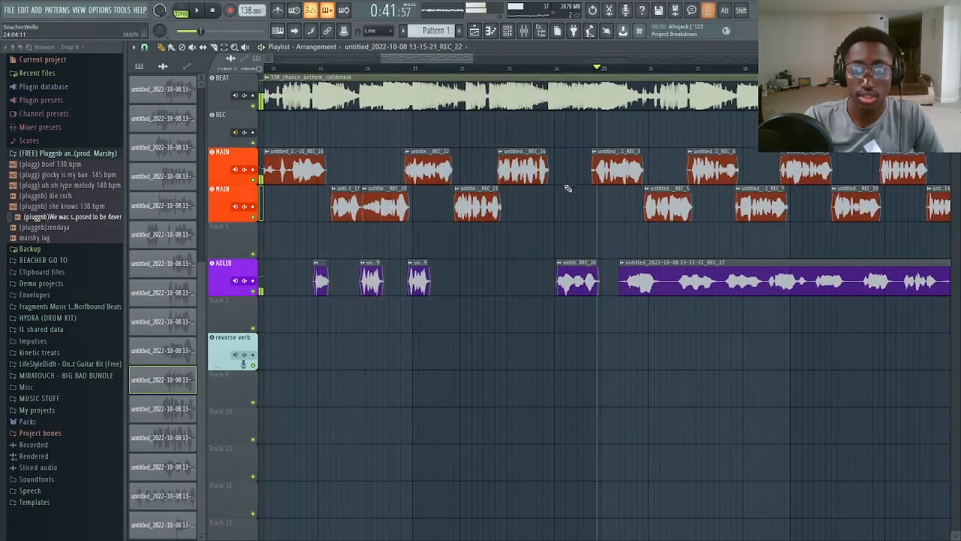
Select the clips on both MAIN tracks and the ADLIB track from about bar 24 to bar 33.
scroll(575, 225, down, 5)
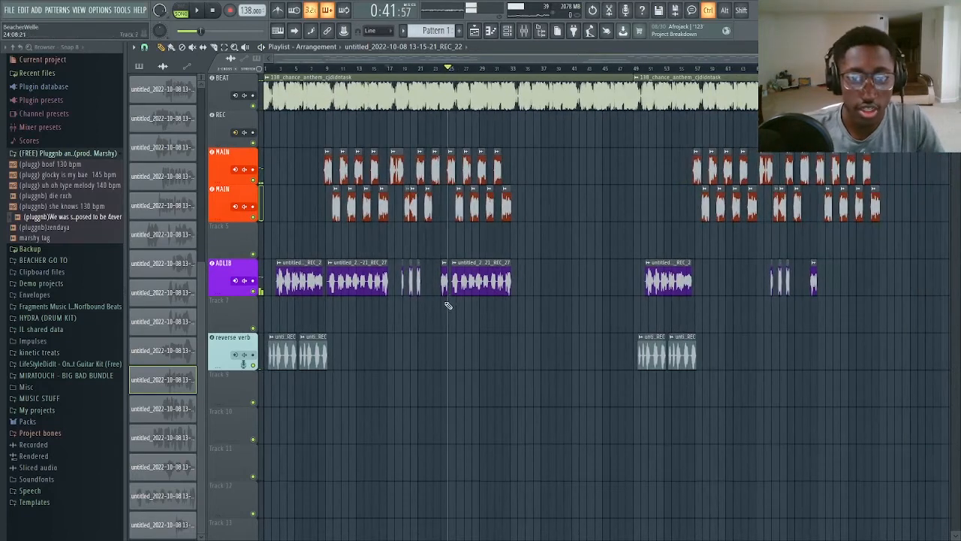
drag(444, 332, 328, 150)
drag(451, 113, 448, 180)
drag(633, 287, 460, 174)
drag(588, 147, 609, 259)
drag(622, 295, 527, 304)
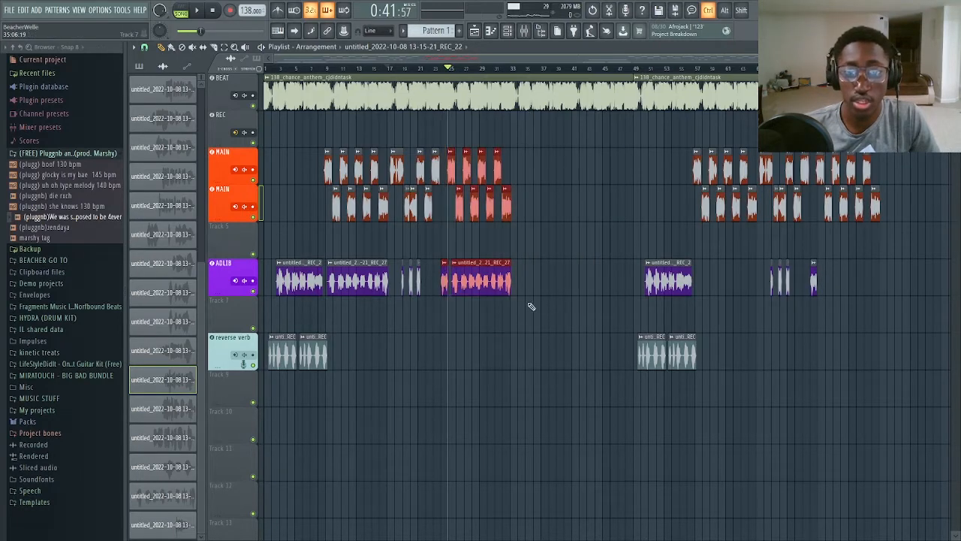
Select the MAIN and ADLIB clips between bars 9 and 17, and clear the selection.
scroll(511, 282, up, 3)
click(357, 148)
scroll(479, 240, down, 3)
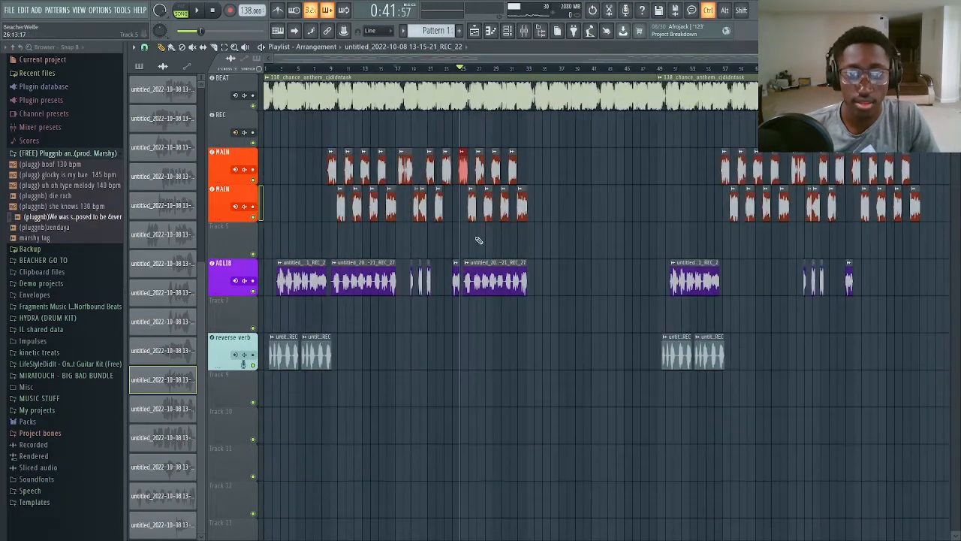
drag(334, 155, 398, 295)
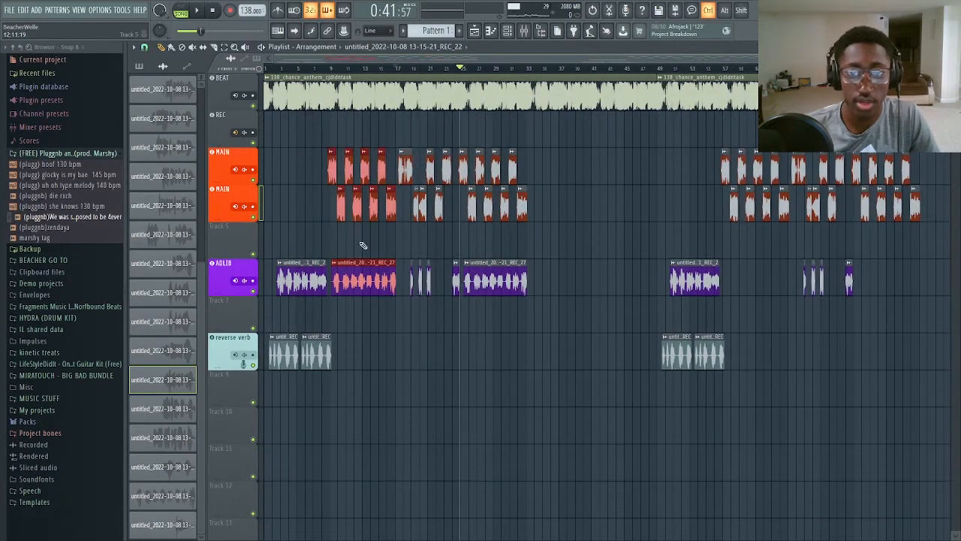
scroll(481, 281, up, 4)
drag(523, 149, 373, 153)
scroll(668, 289, down, 4)
drag(646, 147, 789, 259)
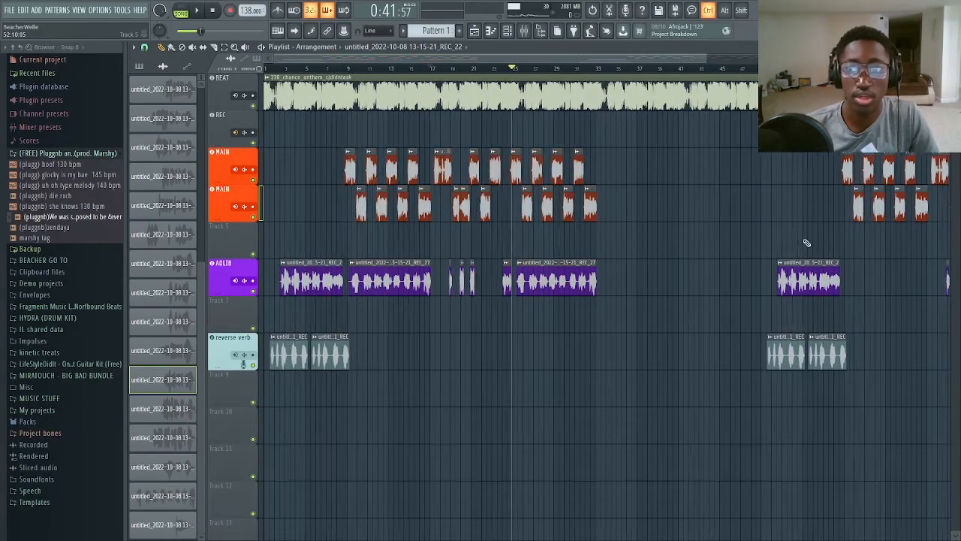
scroll(804, 243, down, 2)
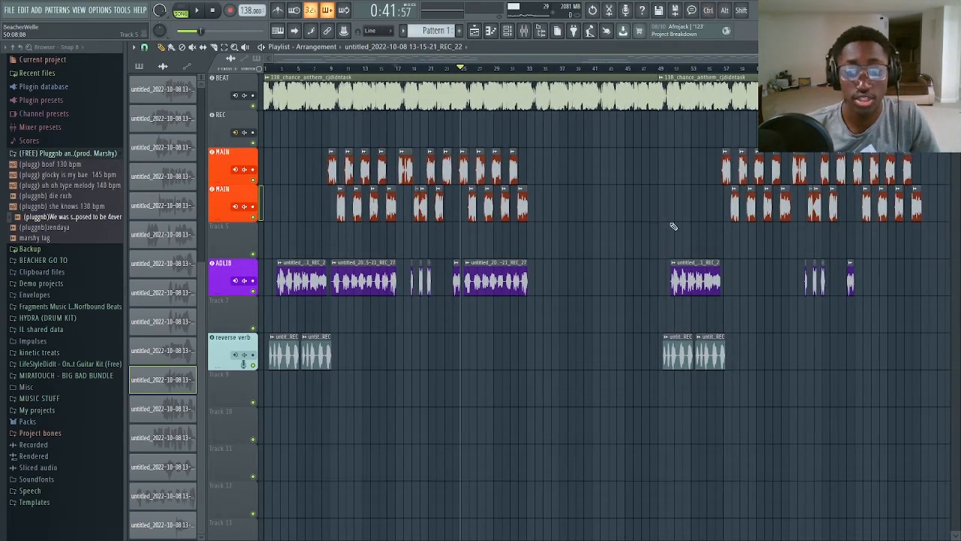
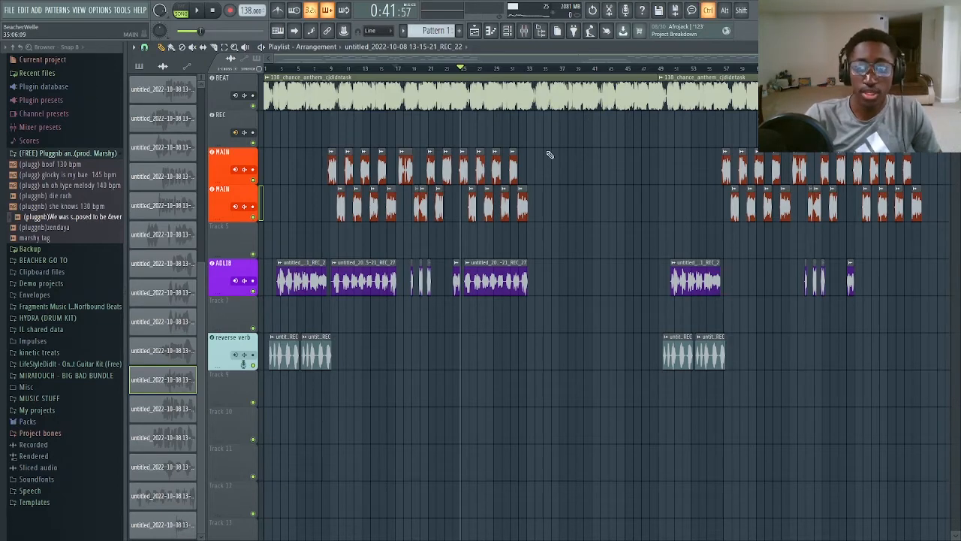
Examine the gap after bar 33 and the repeated ADLIB, reverse verb and MAIN clips from bar 49 onward by selecting them.
drag(546, 120, 704, 235)
scroll(582, 231, down, 3)
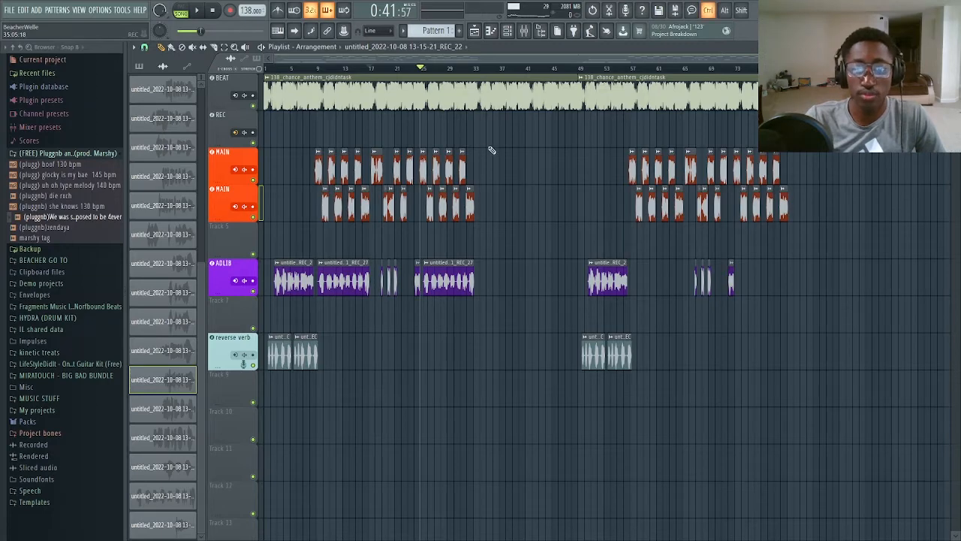
mouse_move(486, 148)
mouse_down()
mouse_move(609, 253)
mouse_move(631, 295)
mouse_move(510, 147)
mouse_move(496, 160)
mouse_up()
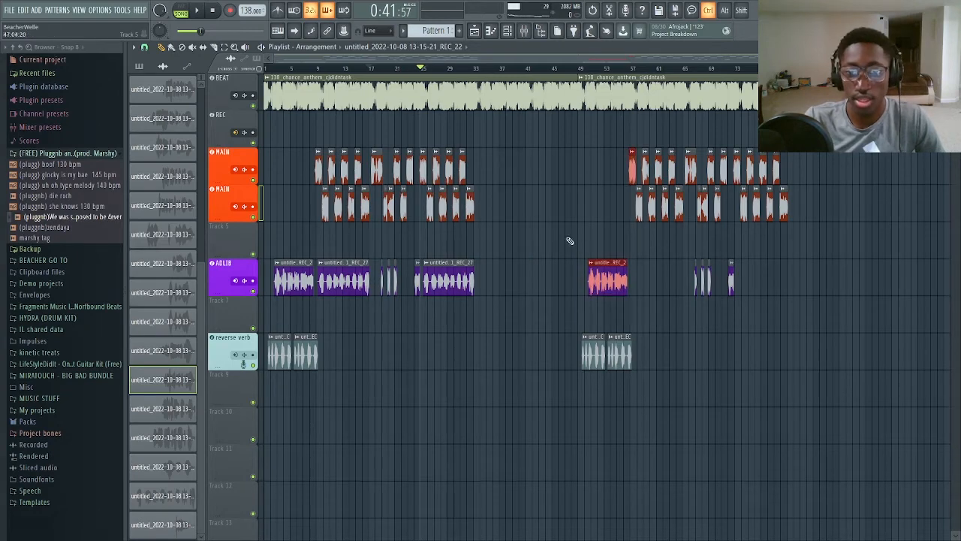
drag(567, 221, 642, 371)
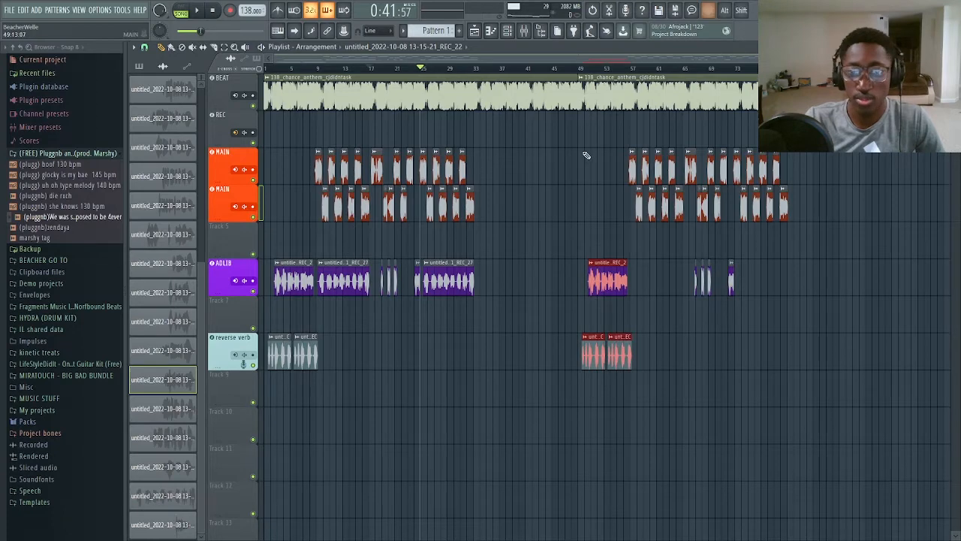
drag(579, 109, 634, 258)
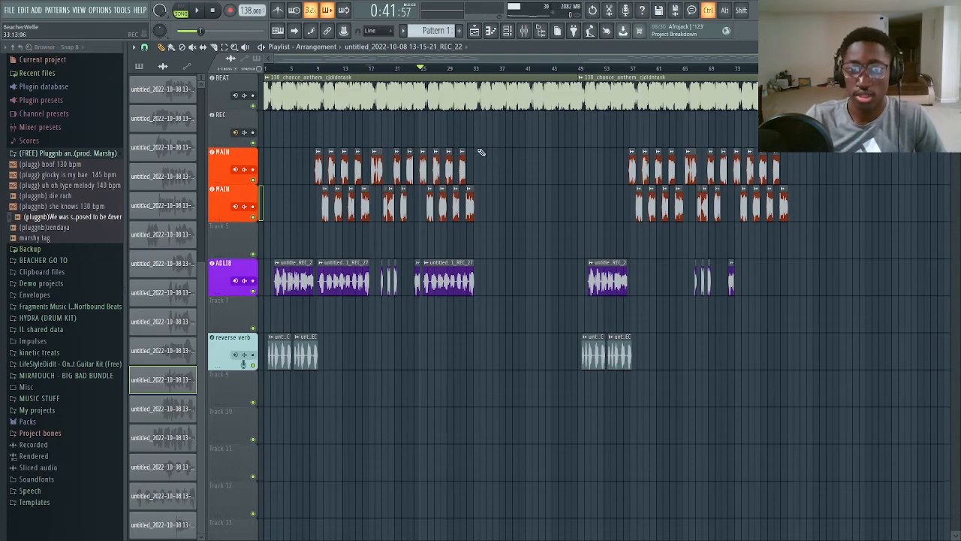
drag(623, 111, 785, 279)
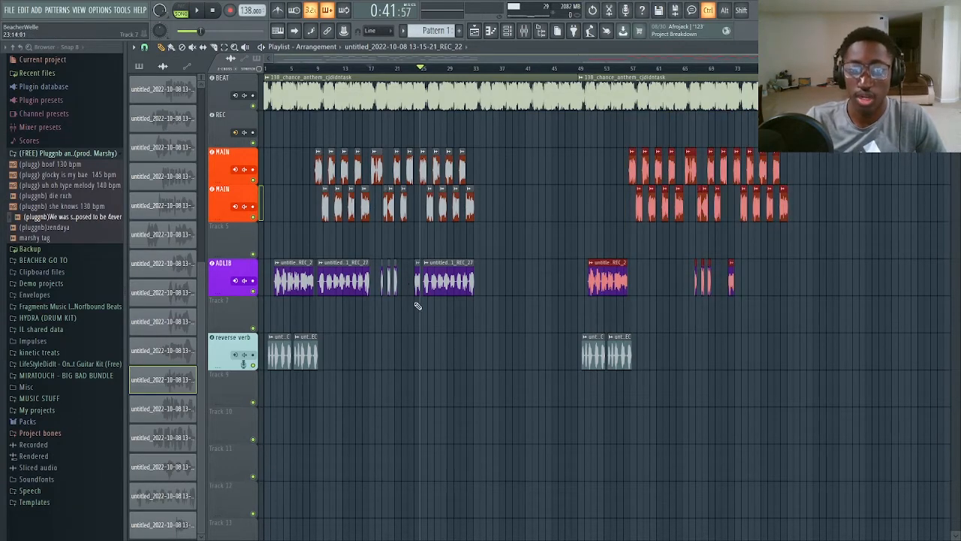
Select the first section's MAIN and ADLIB clips from bar 9 to bar 33, and clear the selection.
drag(418, 332, 315, 147)
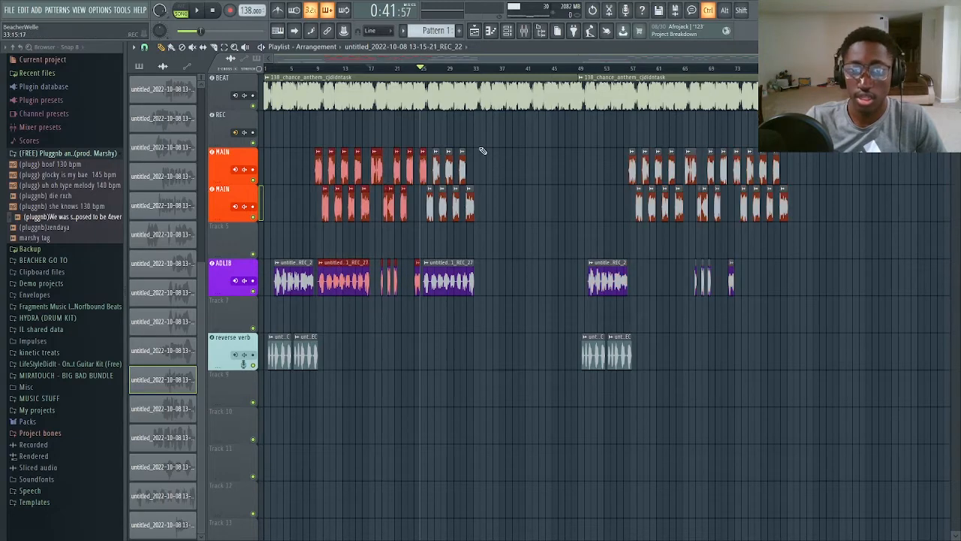
drag(483, 150, 509, 247)
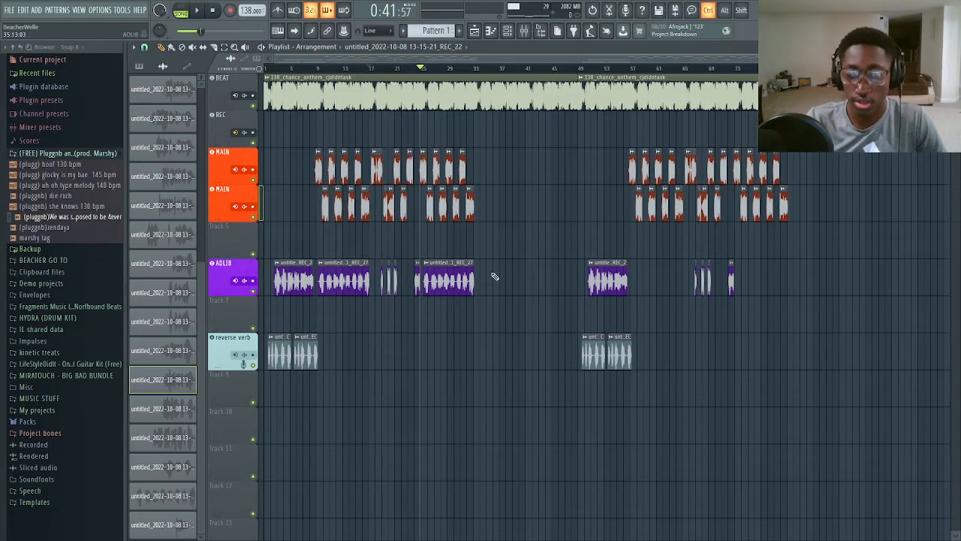
drag(488, 334, 318, 152)
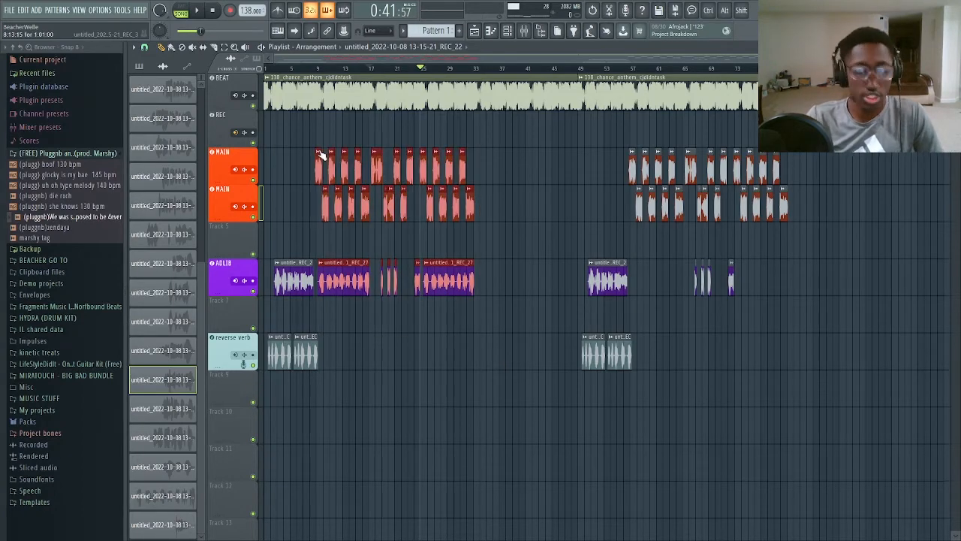
drag(479, 293, 353, 148)
ctrl+click(456, 143)
drag(457, 143, 499, 171)
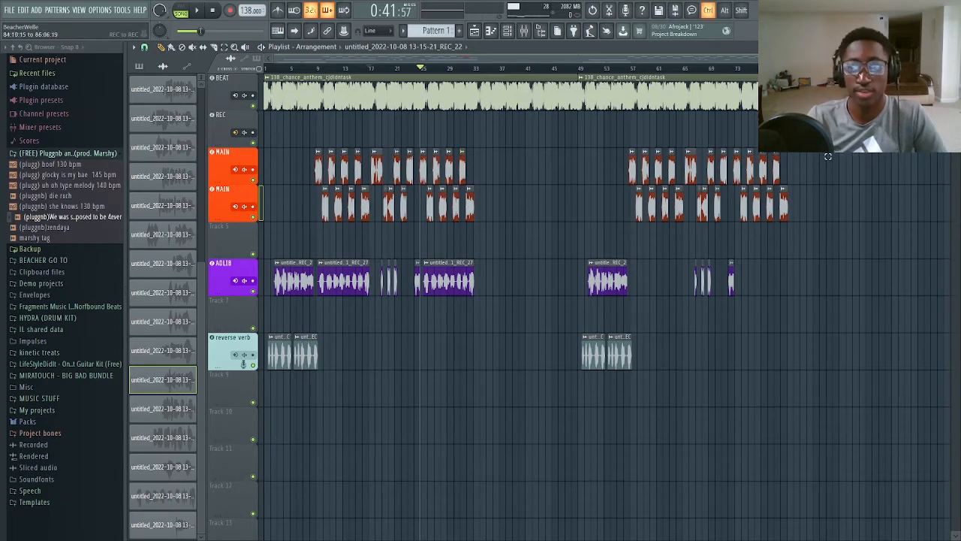
Mark bars 1 to 9 and create an automation clip there for the mix level of Fruity Flangus on the Master insert.
click(314, 78)
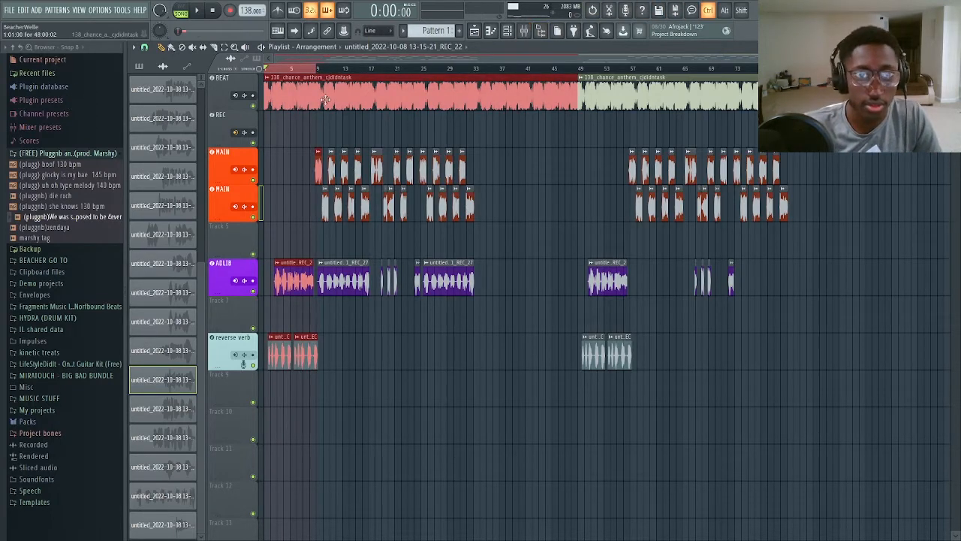
key(space)
key(space)
click(525, 31)
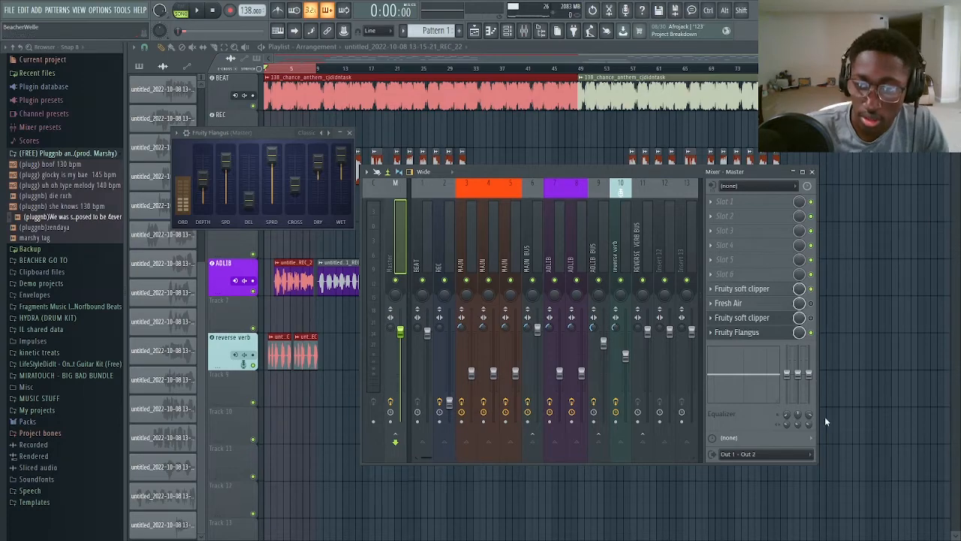
click(341, 457)
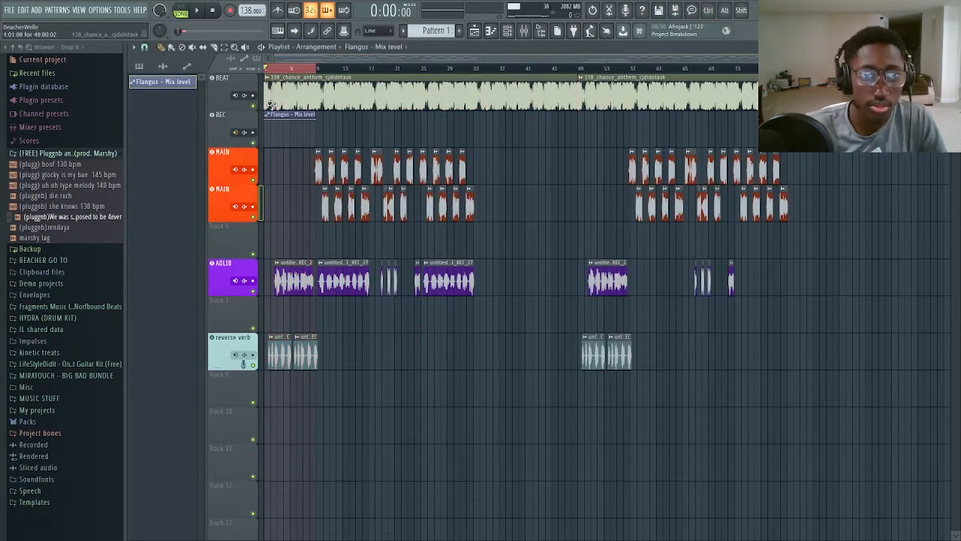
Extend the Flangus mix level automation clip to bar 13 and drop its level to the minimum at bar 9.
scroll(293, 70, up, 10)
scroll(363, 64, down, 3)
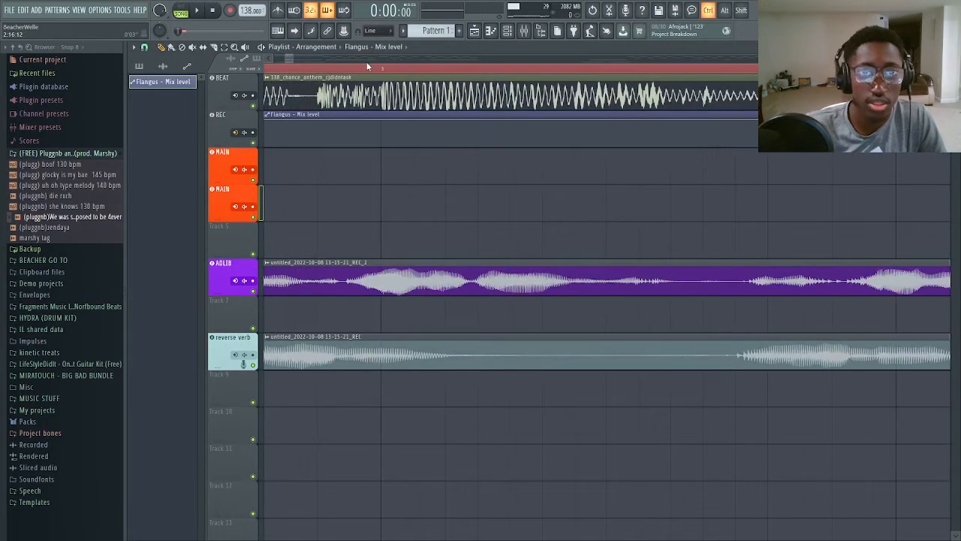
scroll(367, 65, down, 5)
drag(697, 115, 782, 115)
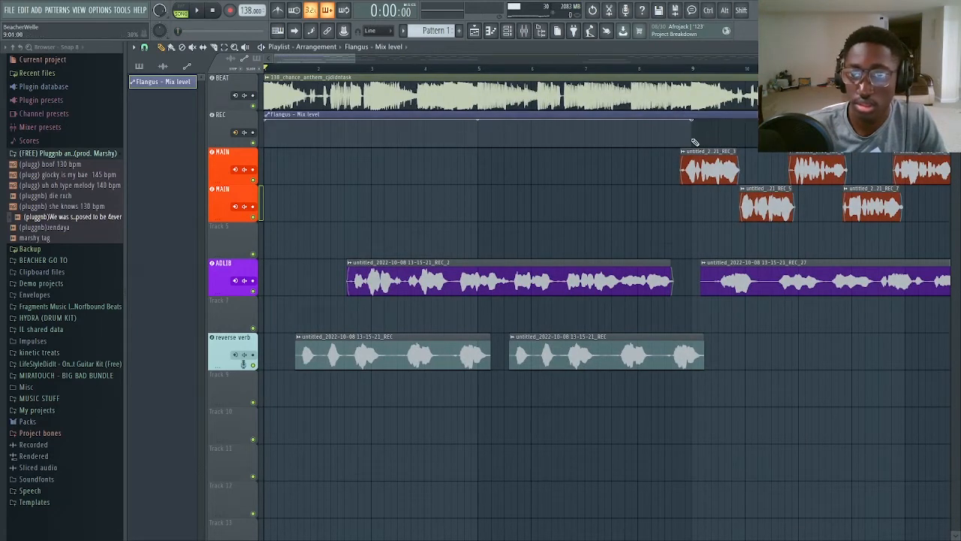
Play the song and move the Flangus mix level automation clip from the REC track down to Track 10.
key(space)
scroll(560, 133, down, 5)
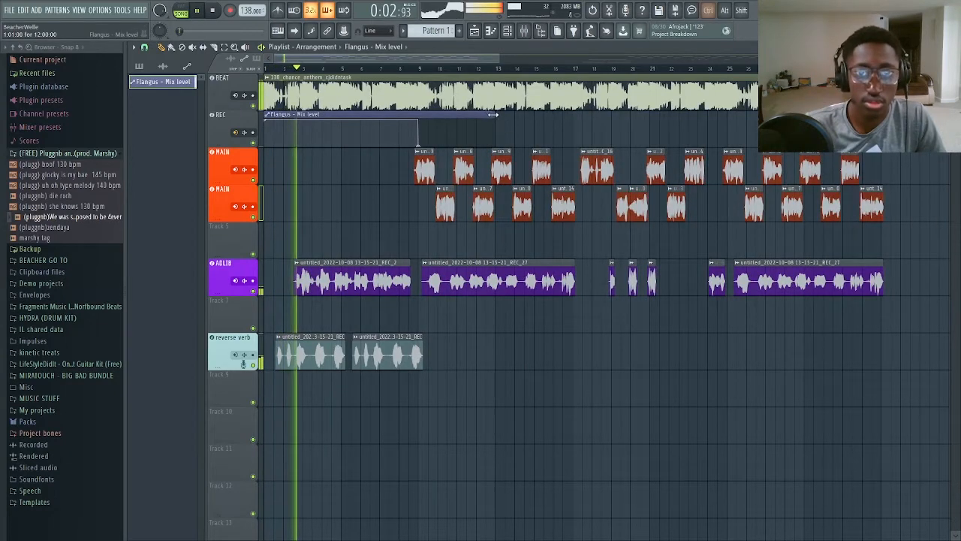
drag(501, 121, 332, 136)
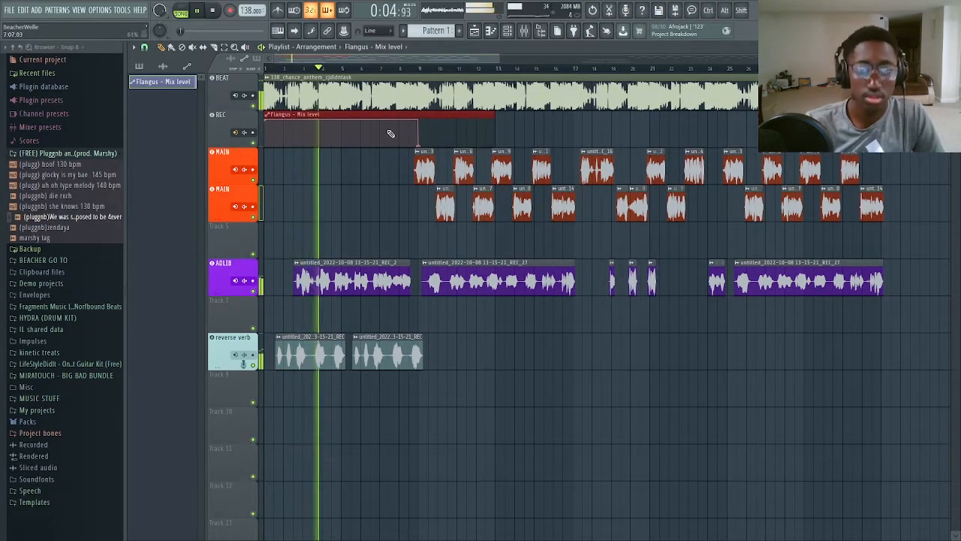
key(shift+Down)
key(shift+Down)
key(shift+Down)
key(shift+Down)
key(shift+Down)
key(shift+Down)
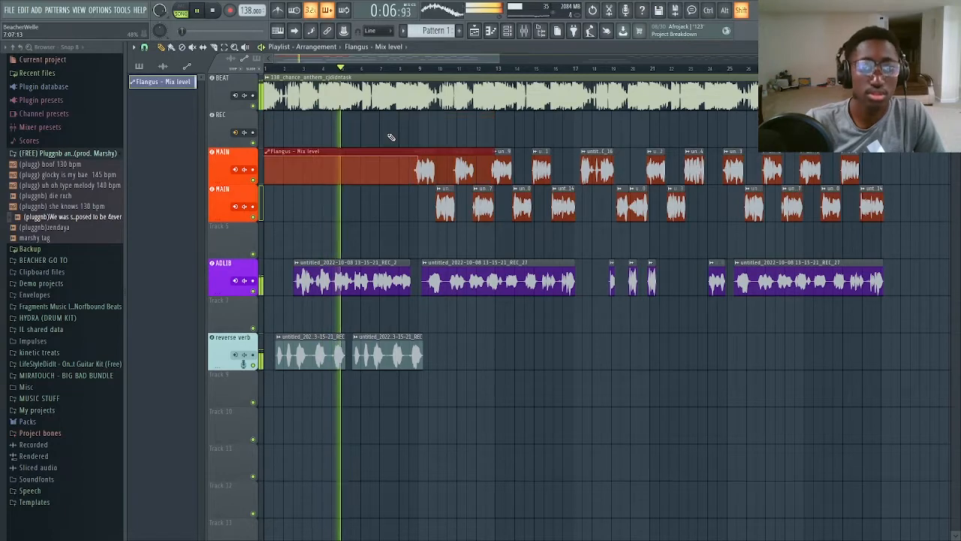
key(shift+Down)
key(shift+Down)
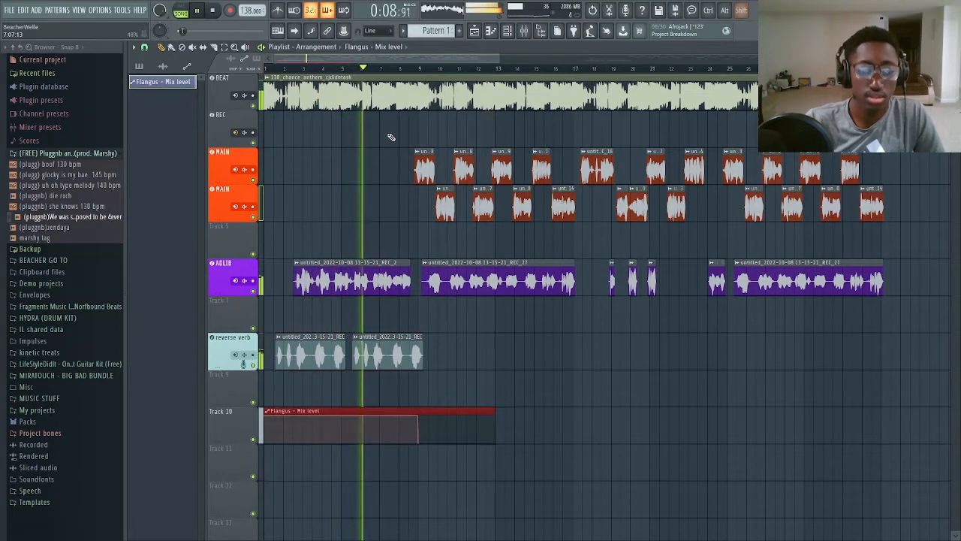
Move Fruity Flangus up to effect slot 6 on the Master insert, ahead of the soft clippers, and stop playback.
click(542, 25)
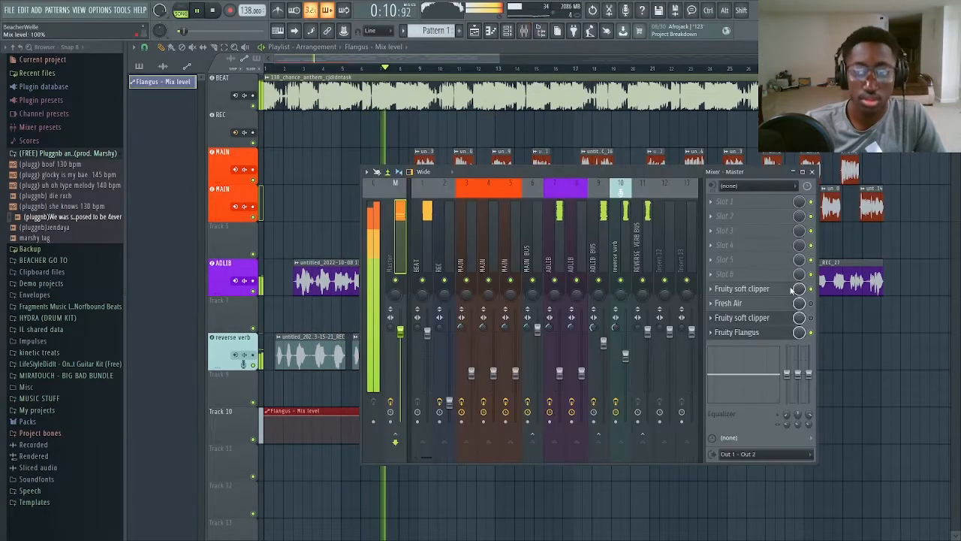
drag(767, 339, 767, 277)
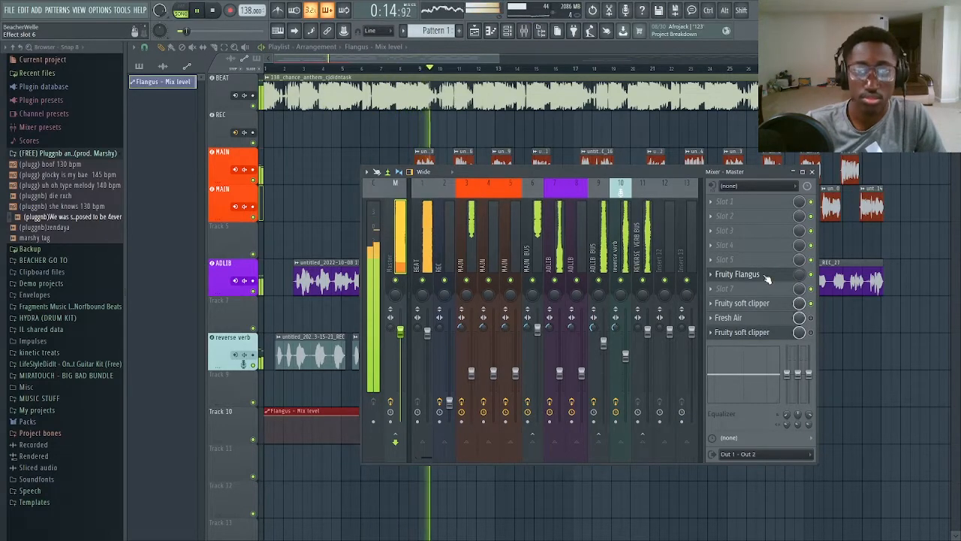
key(space)
drag(553, 485, 604, 514)
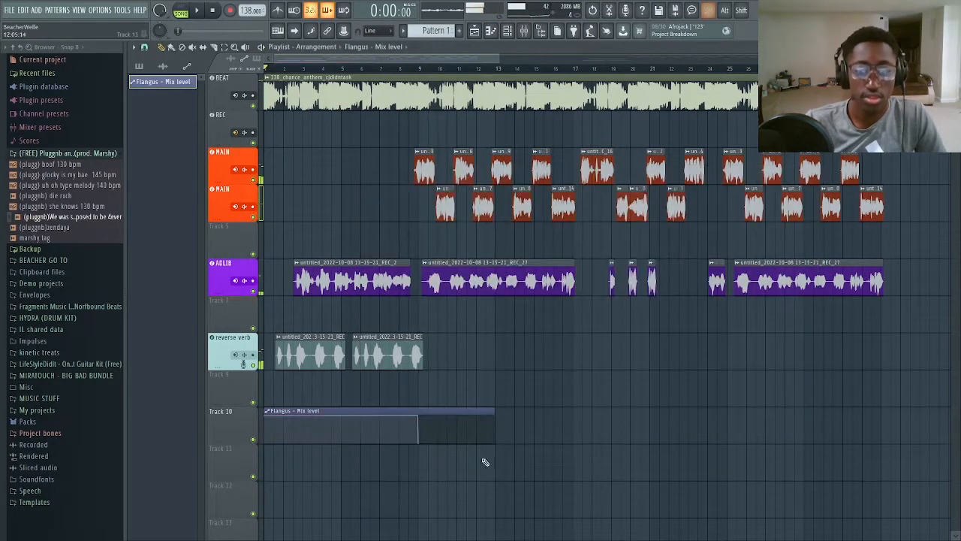
Shorten the Flangus mix level automation clip on Track 10 so it ends at bar 11.
scroll(419, 409, up, 3)
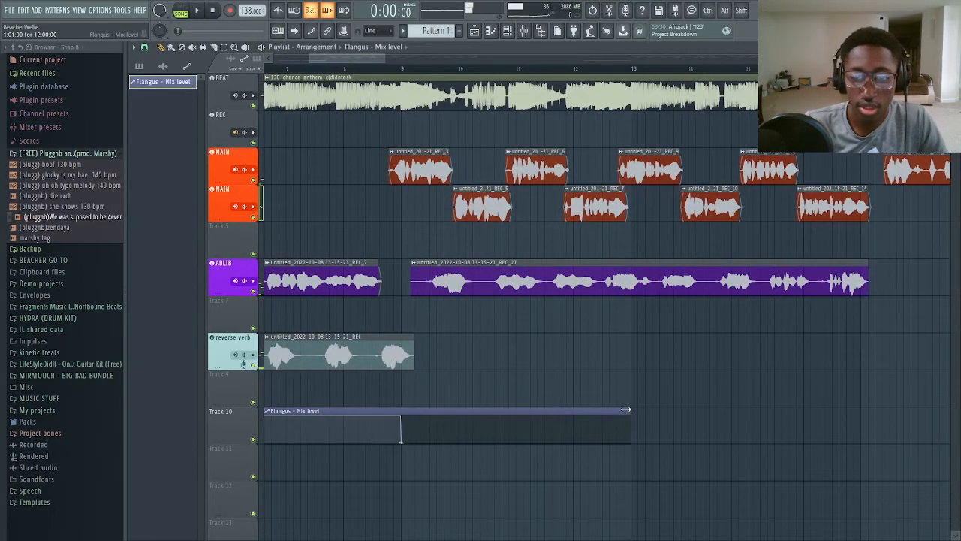
drag(625, 409, 509, 389)
scroll(518, 387, down, 4)
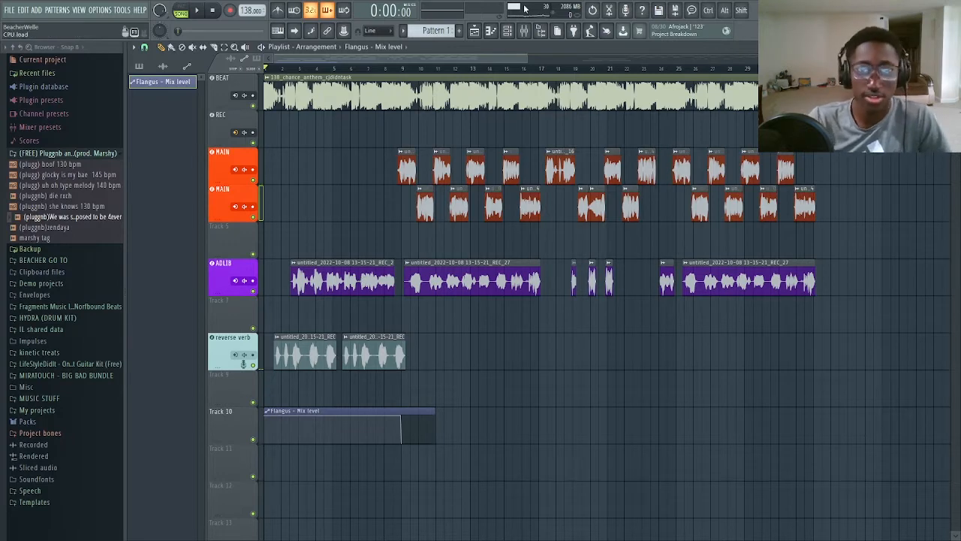
Check the Master insert's effect chain in the mixer and play back the start of the intro.
click(526, 32)
key(space)
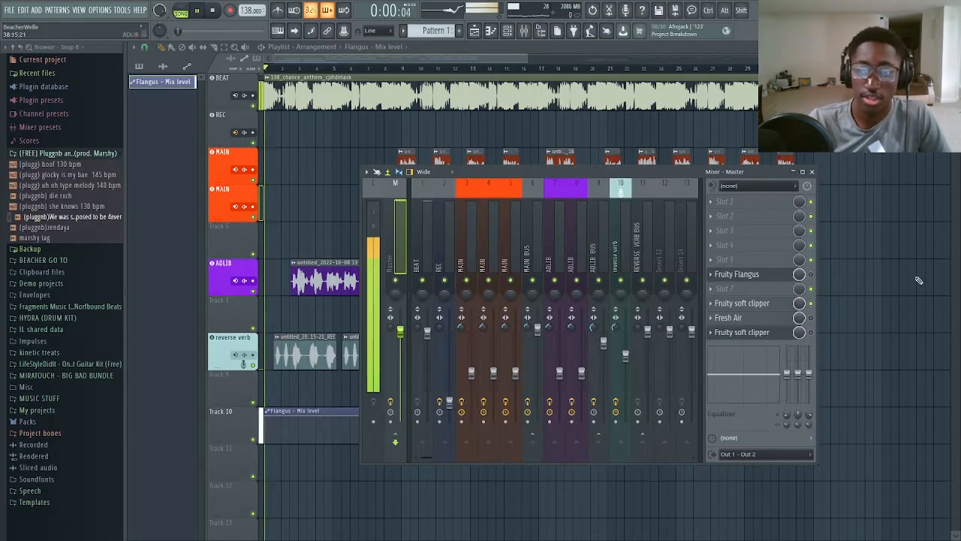
key(space)
key(F9)
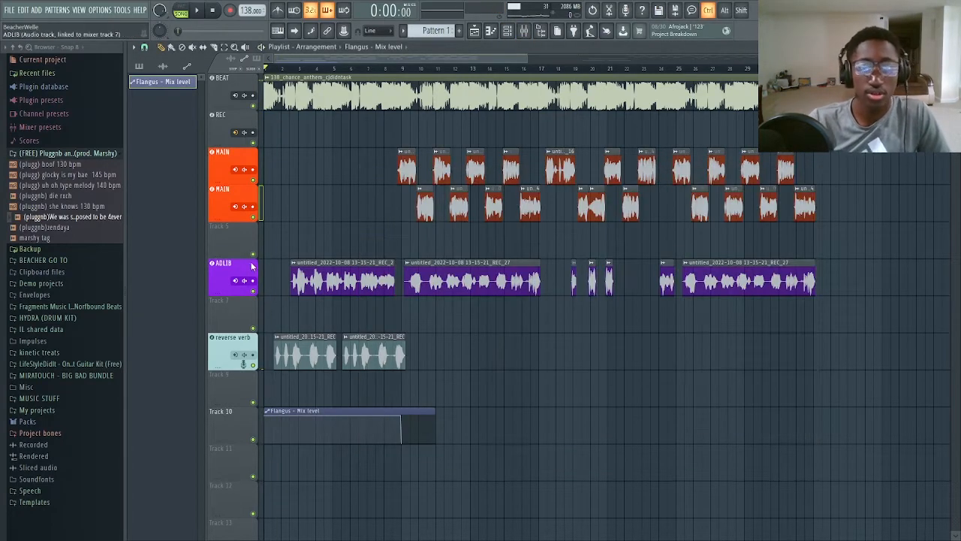
scroll(278, 281, up, 3)
key(space)
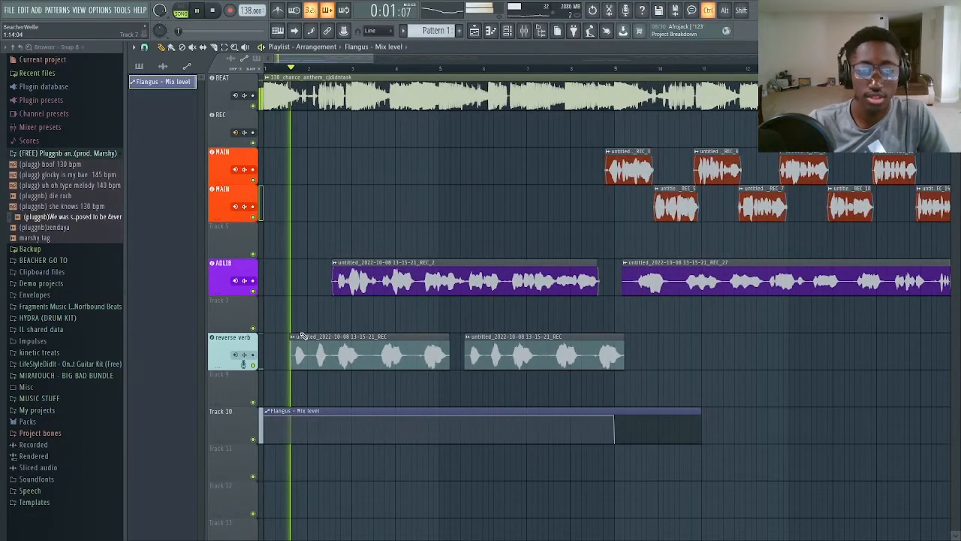
key(space)
Review the intro by playing it and selecting its ADLIB clip and both reverse verb clips.
drag(277, 297, 330, 344)
drag(318, 280, 331, 328)
key(space)
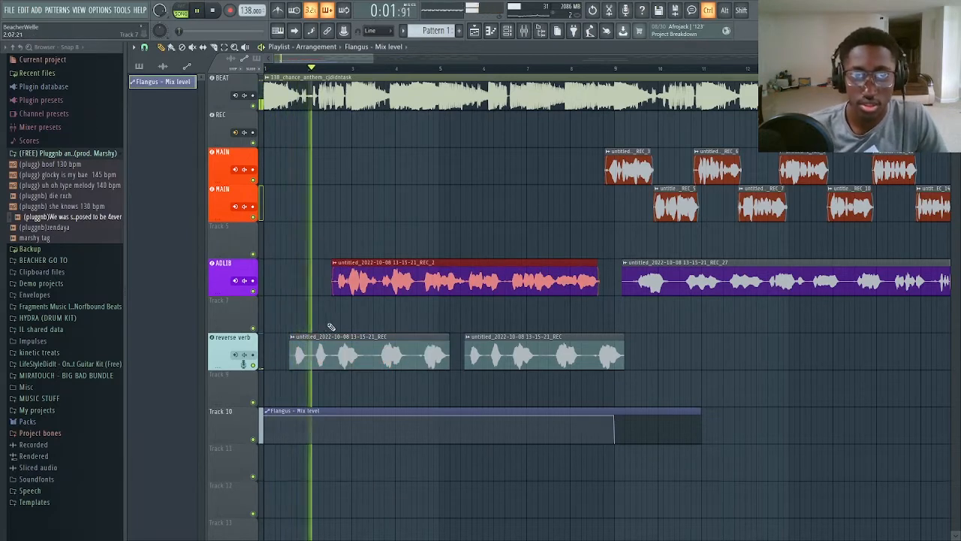
key(space)
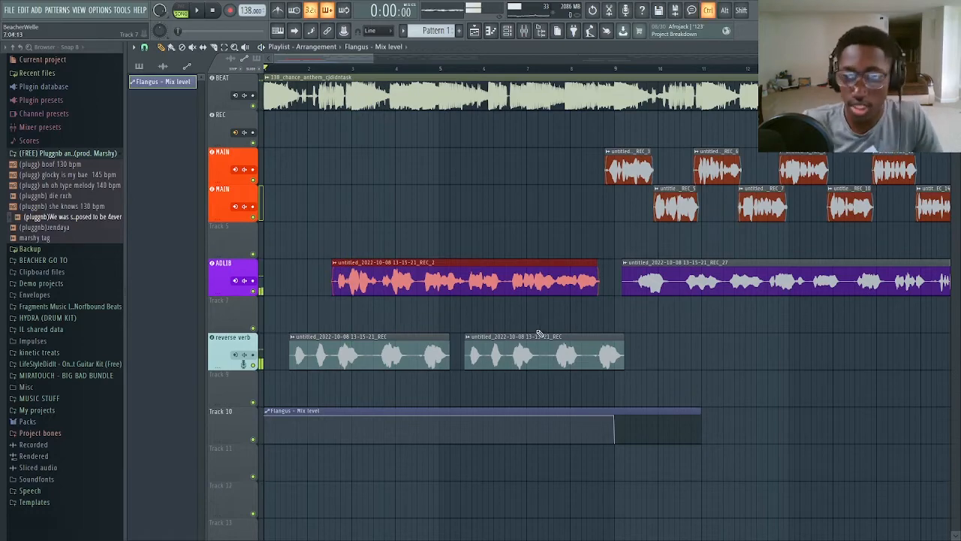
drag(547, 297, 290, 374)
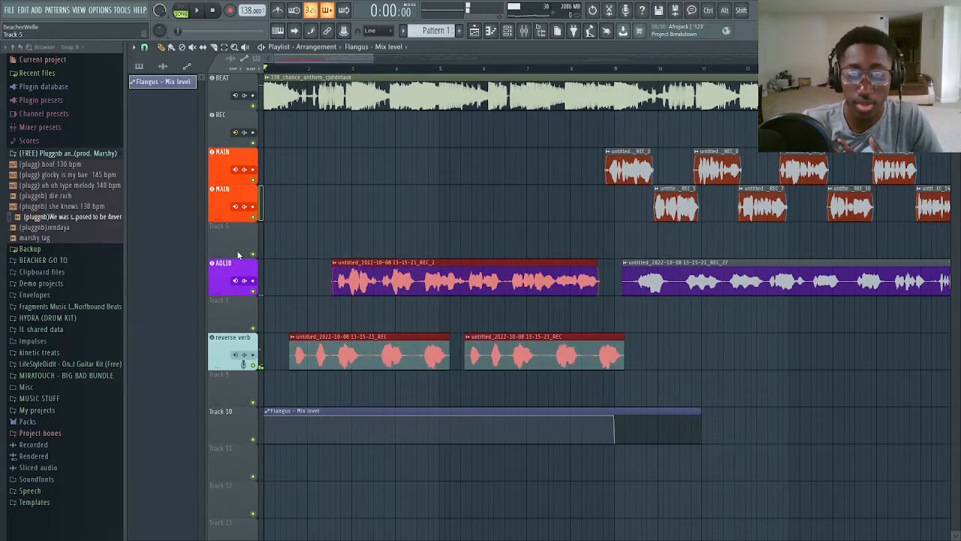
scroll(420, 167, down, 5)
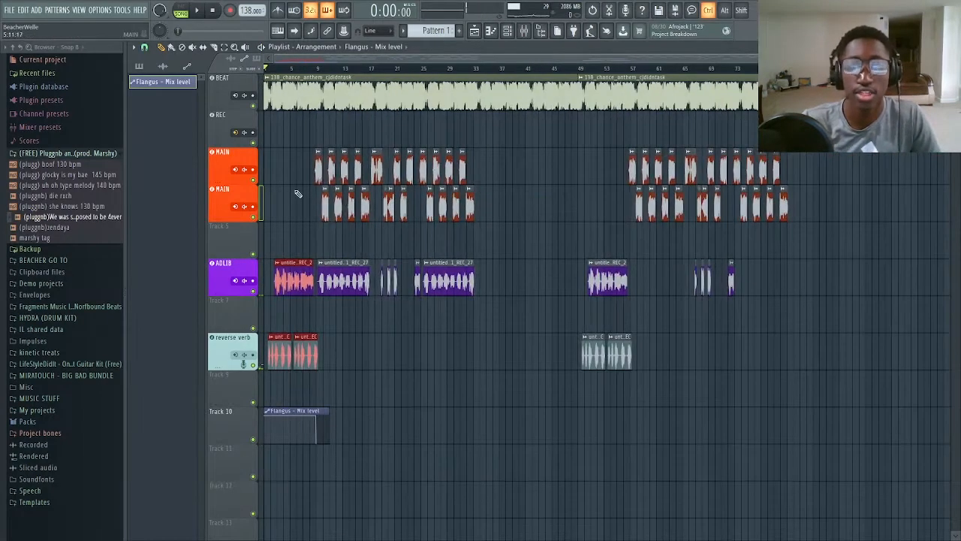
Clear the selection and review the MAIN and ADLIB clips between bars 9 and 33 by selecting them.
click(270, 165)
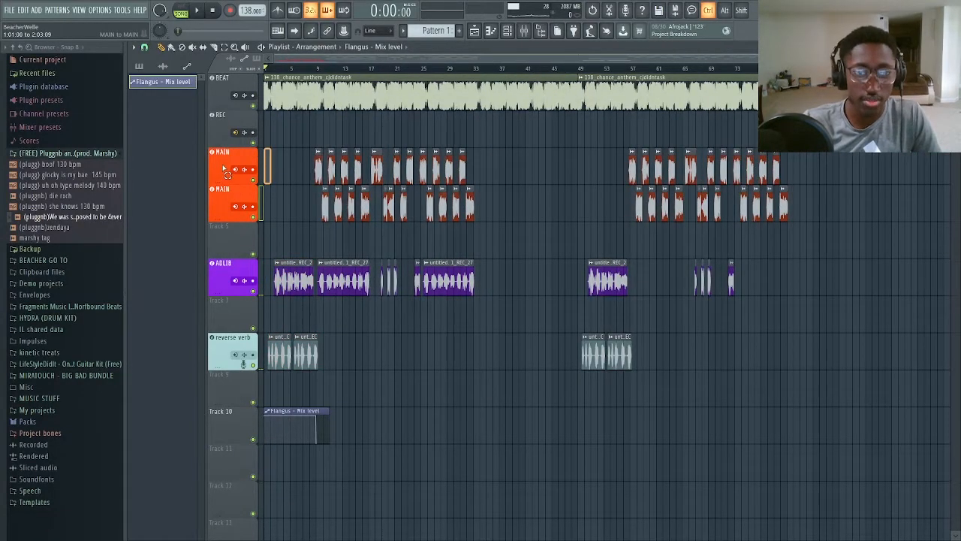
scroll(314, 169, up, 3)
drag(311, 108, 671, 297)
drag(749, 286, 364, 168)
scroll(367, 169, down, 3)
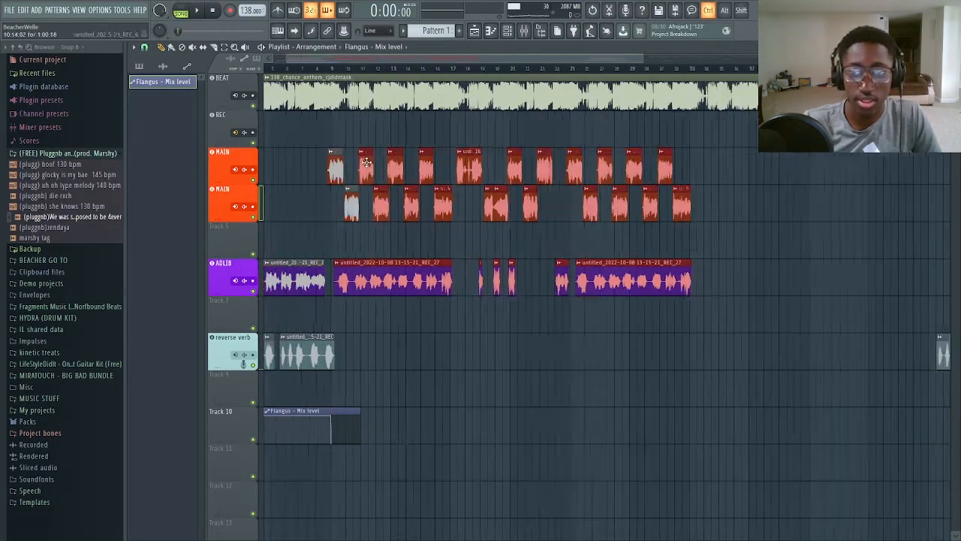
drag(437, 169, 476, 263)
scroll(333, 133, up, 3)
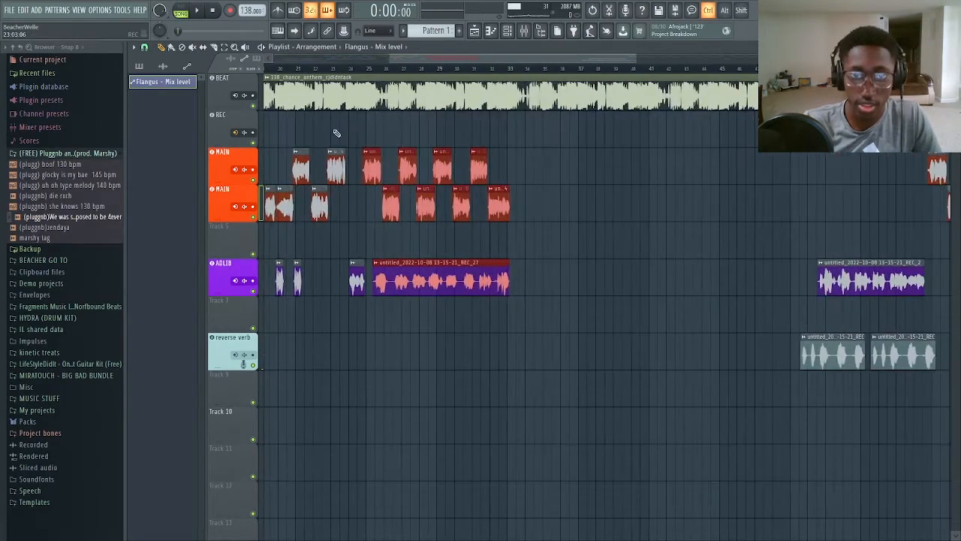
Examine the empty gap after bar 33 and select the repeated intro's ADLIB and reverse verb clips from bar 49.
scroll(529, 221, down, 3)
drag(476, 112, 612, 180)
scroll(668, 225, up, 2)
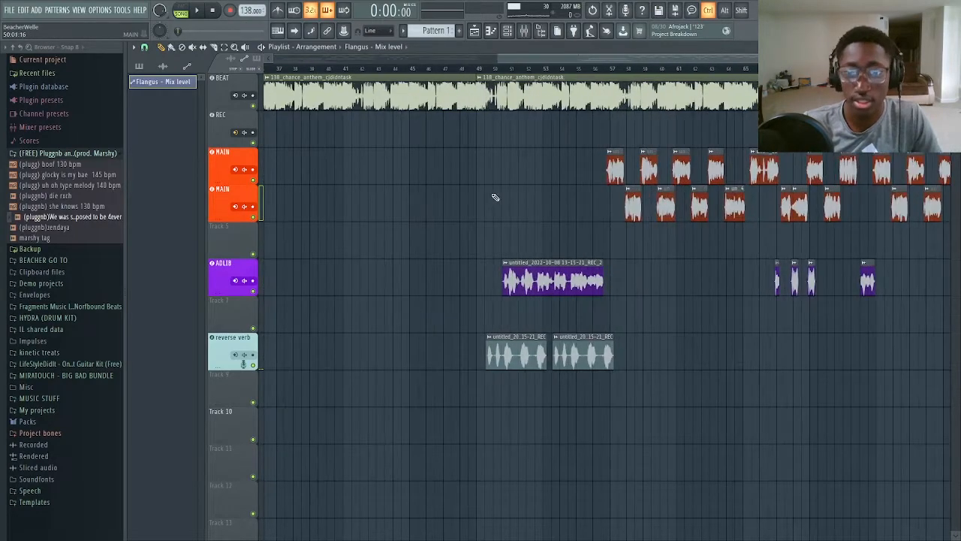
drag(489, 187, 576, 441)
scroll(687, 316, down, 3)
scroll(695, 304, up, 4)
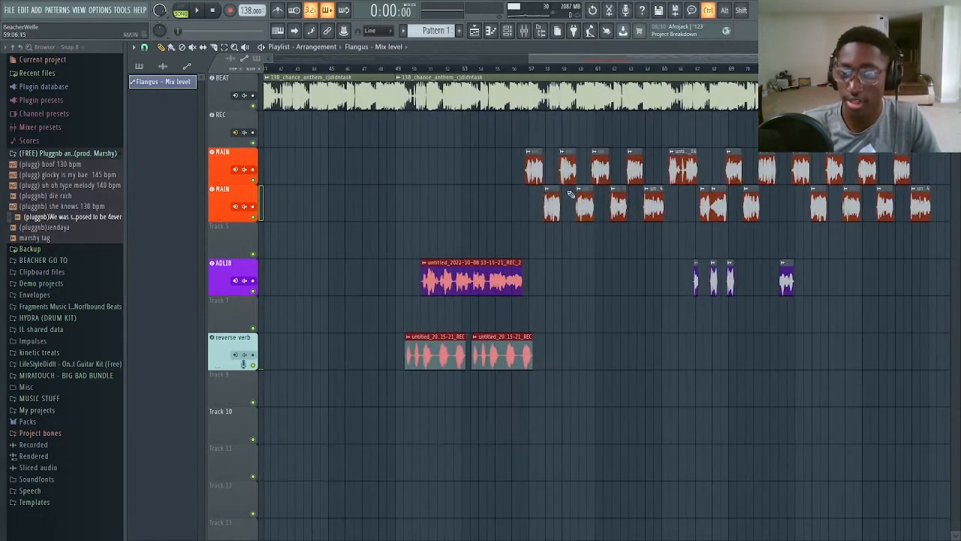
Select the second section's MAIN and ADLIB clips from bar 57 onward, and clear the selection.
drag(534, 148, 924, 277)
scroll(678, 252, down, 1)
scroll(678, 251, down, 3)
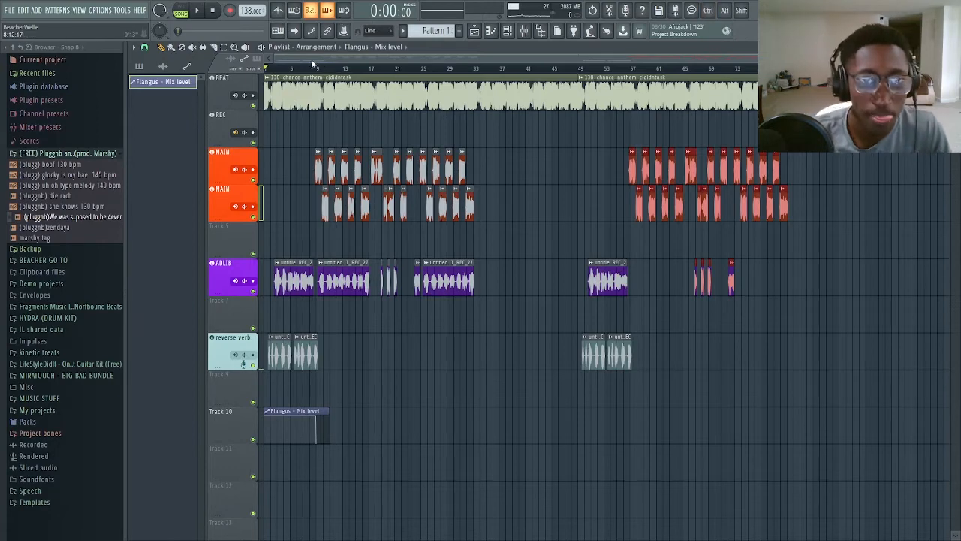
scroll(264, 85, up, 3)
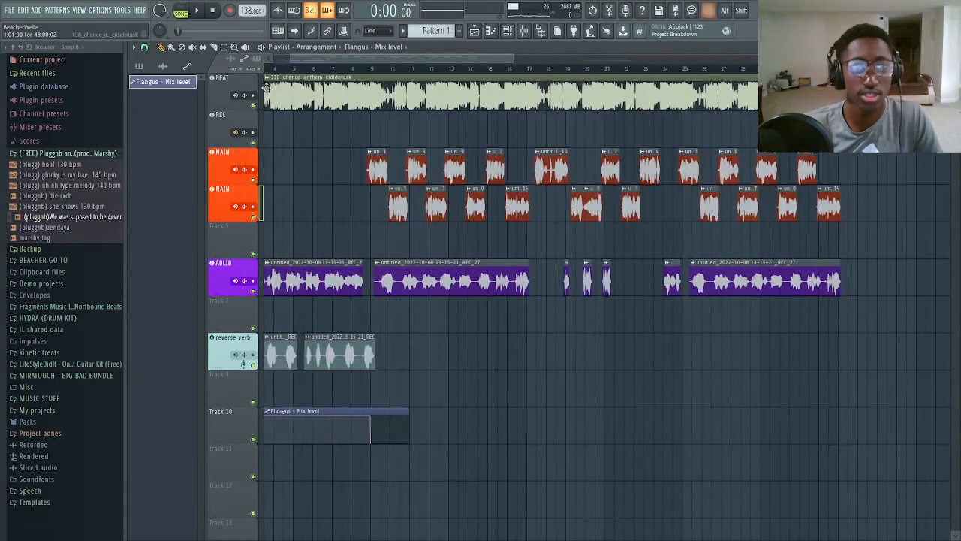
Play from bar 1 with the mixer open, then inspect the Flangus automation drop at bar 9 in the playlist.
drag(317, 59, 294, 60)
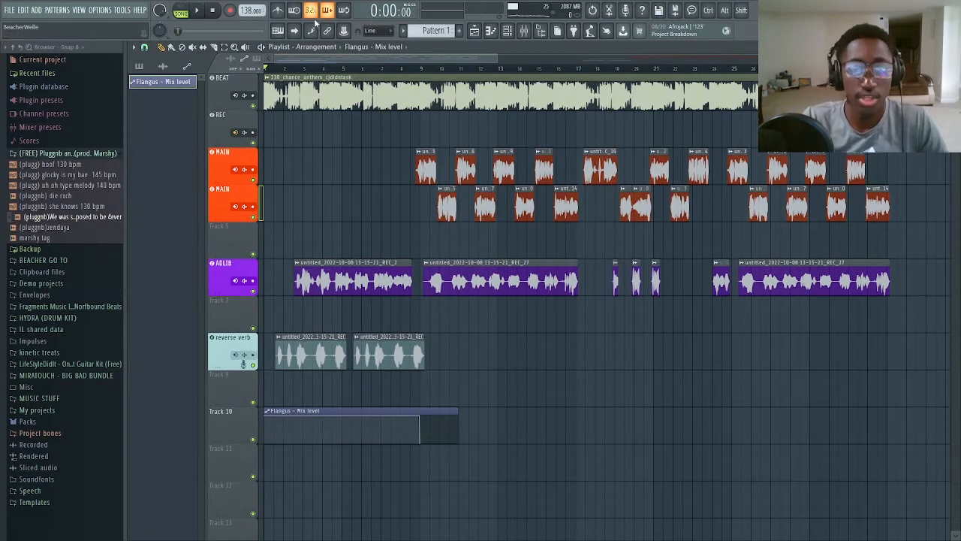
click(524, 30)
key(space)
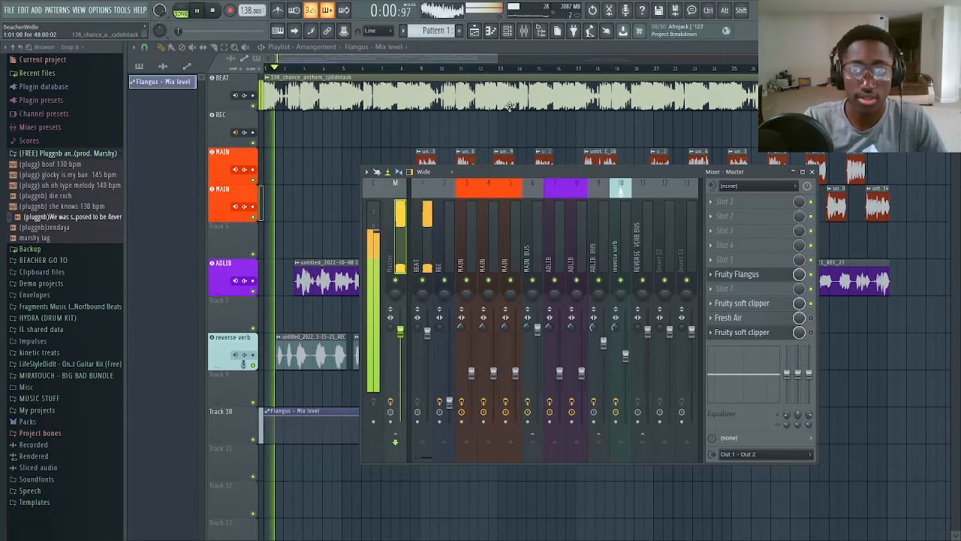
click(812, 172)
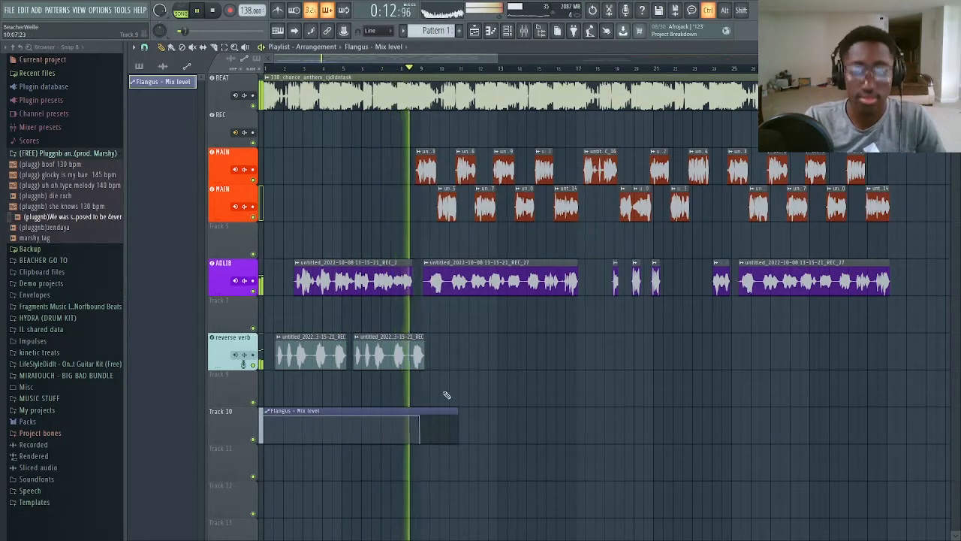
scroll(446, 395, up, 3)
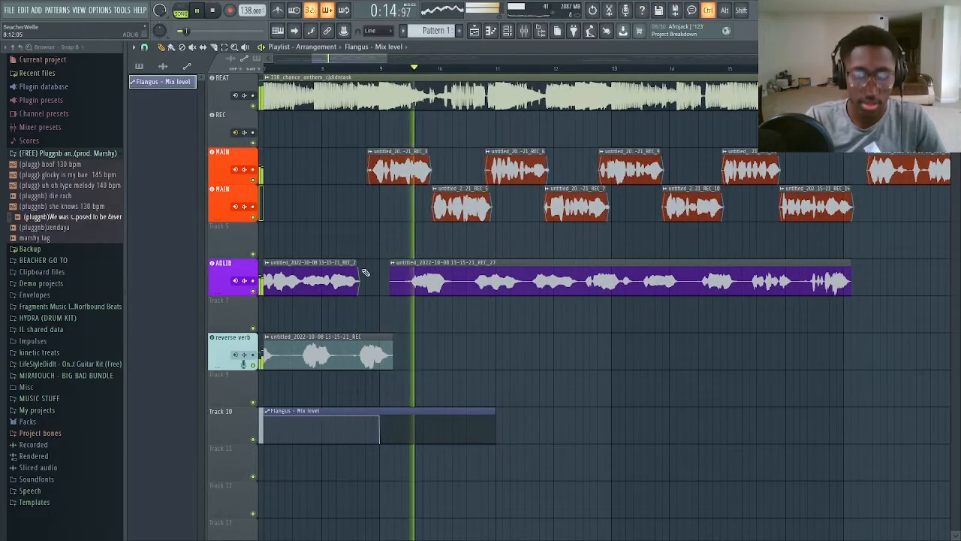
scroll(369, 260, up, 2)
scroll(541, 235, down, 3)
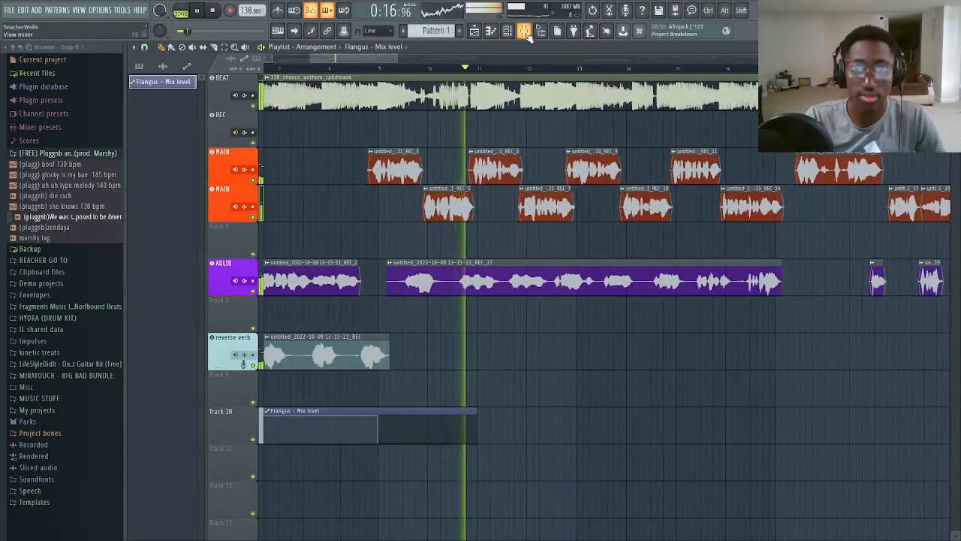
Check the Fruity Flangus mix level on the Master insert past bar 11, close the mixer and stop playback.
key(F9)
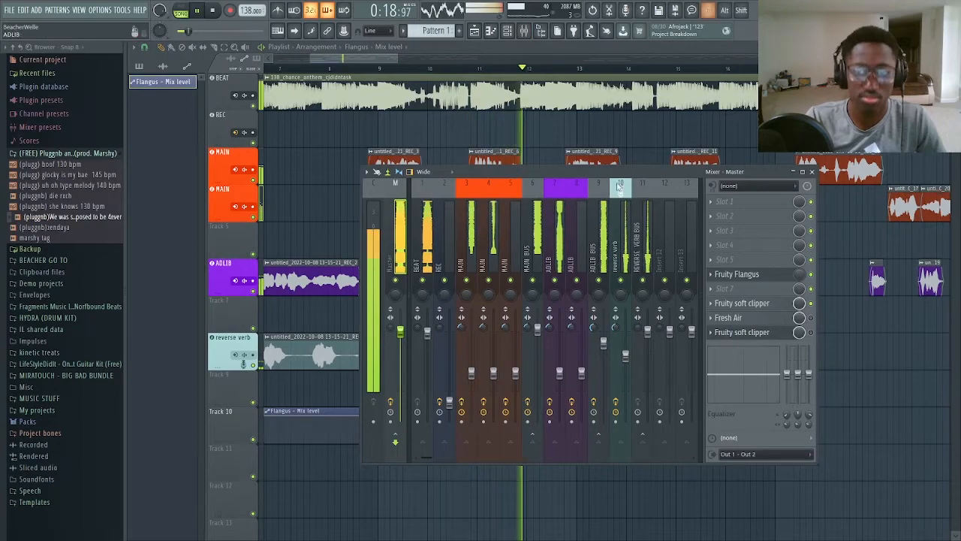
click(814, 173)
scroll(519, 213, down, 3)
key(space)
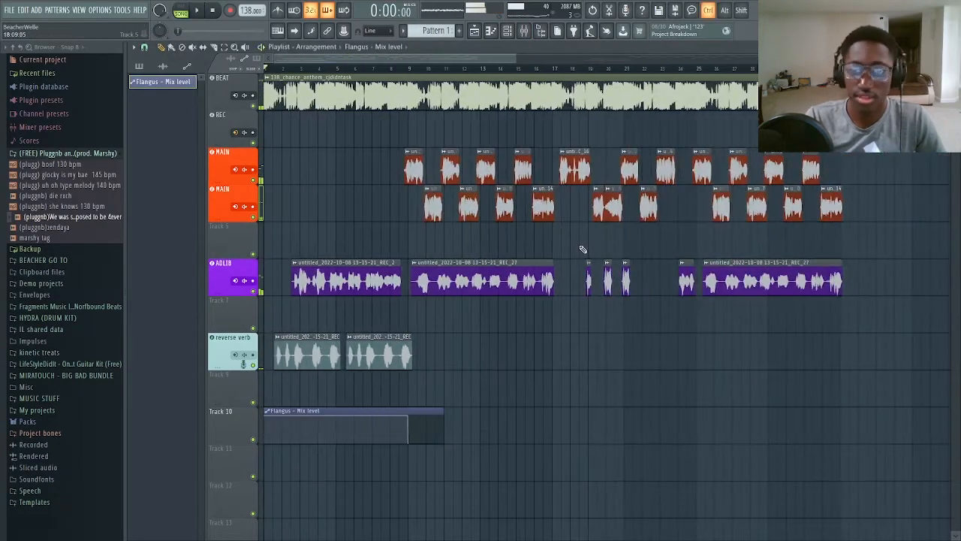
Lower the Flangus mix level automation over bars 1 to 9 to about 62%.
scroll(581, 248, down, 3)
scroll(505, 71, up, 5)
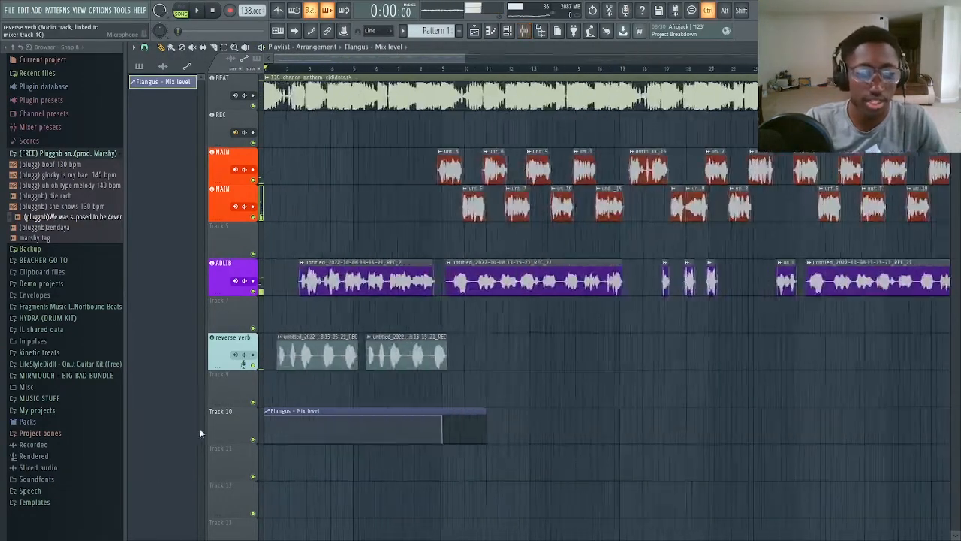
mouse_move(269, 427)
mouse_down()
mouse_move(261, 425)
mouse_move(268, 429)
mouse_up()
Play the song from bar 1 past bar 9 to hear the Flangus mix level automation drop, and stop playback.
key(space)
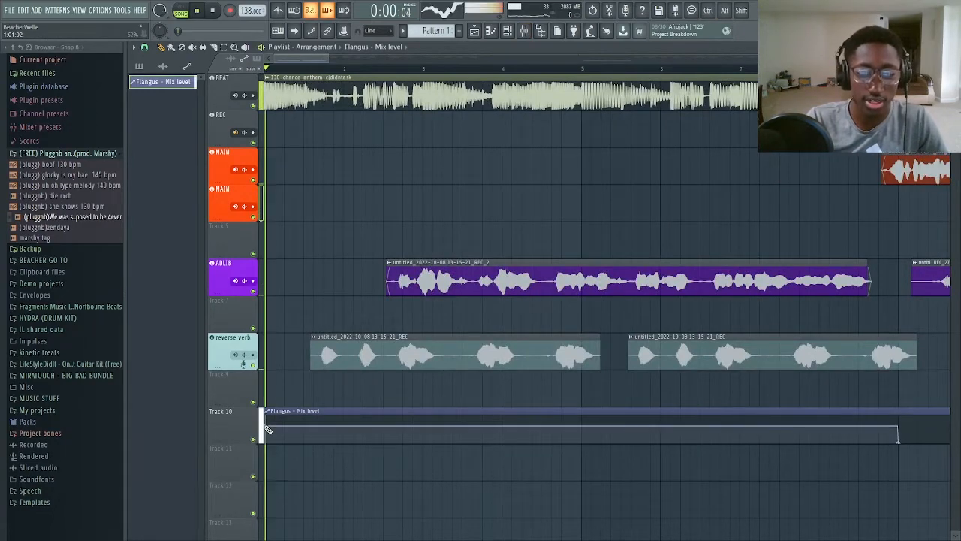
scroll(308, 328, down, 3)
scroll(308, 328, down, 1)
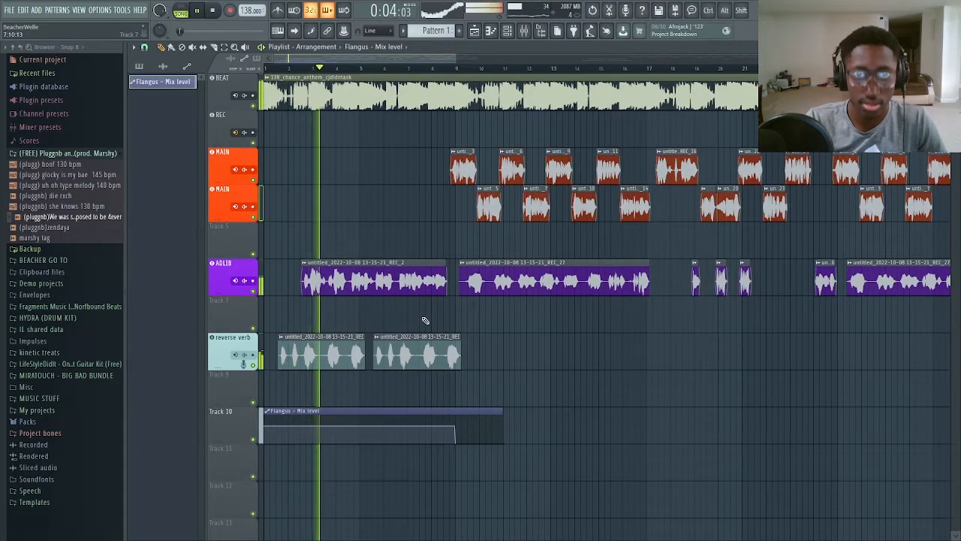
scroll(428, 322, up, 1)
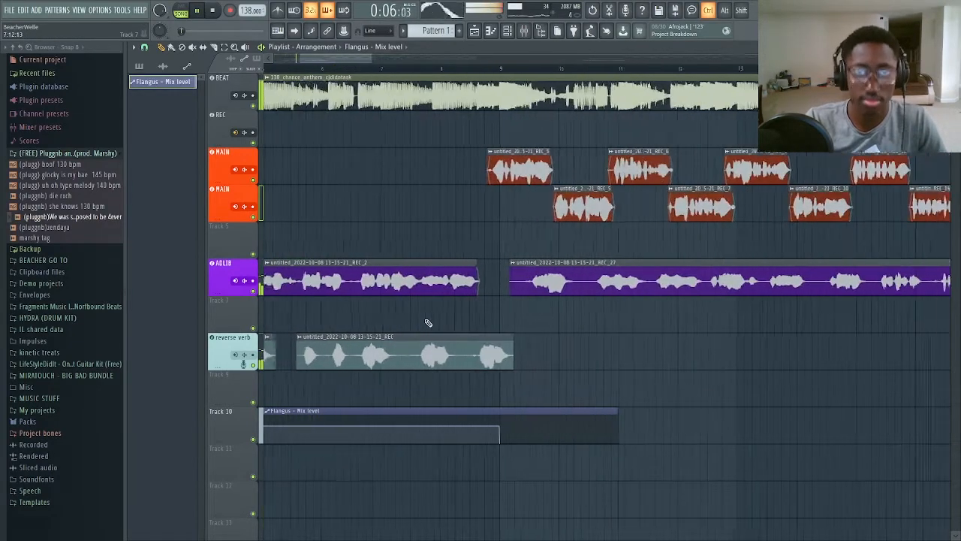
scroll(457, 311, down, 2)
scroll(415, 315, up, 2)
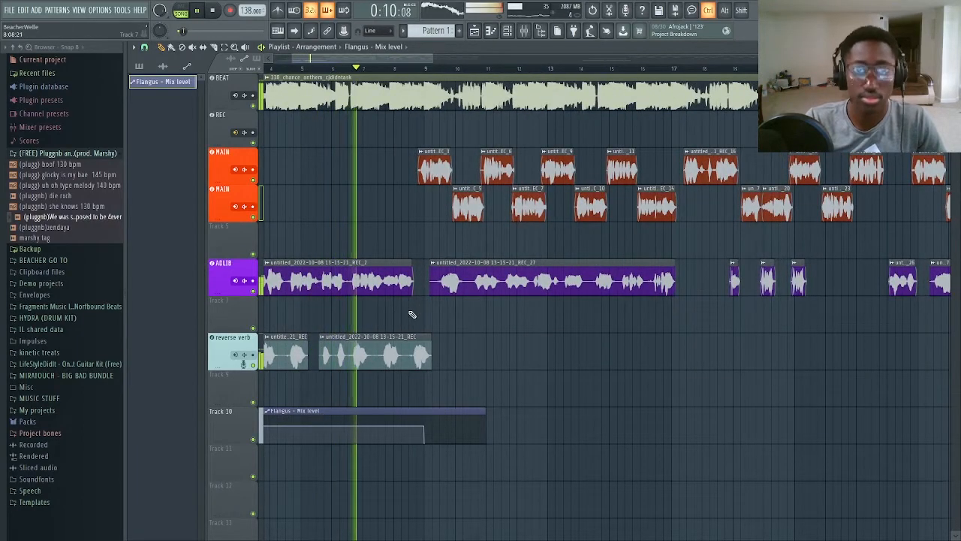
scroll(434, 319, up, 2)
scroll(421, 308, up, 1)
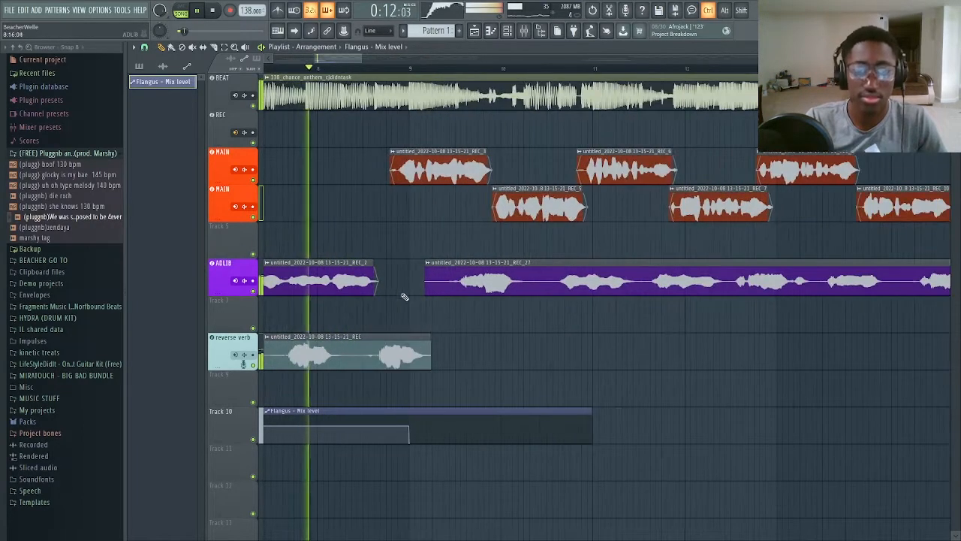
scroll(395, 142, up, 2)
scroll(445, 202, up, 2)
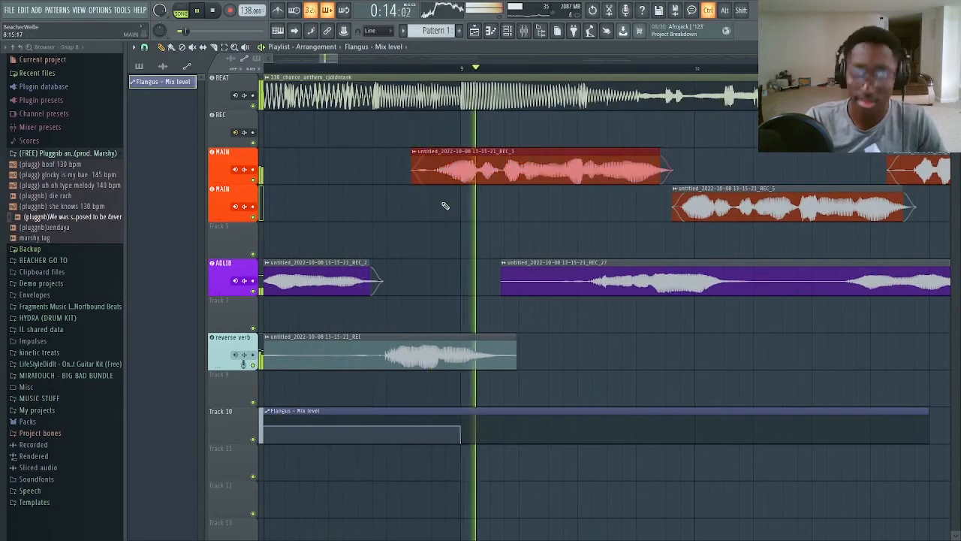
key(space)
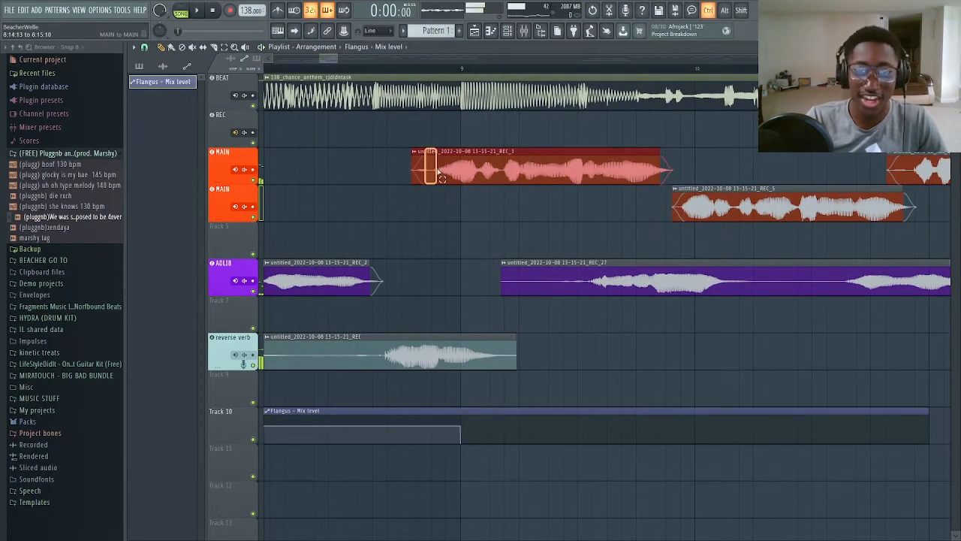
Turn the Flangus automation on Track 10 off and back on, with the playhead placed just before bar 9.
scroll(430, 153, up, 1)
click(253, 439)
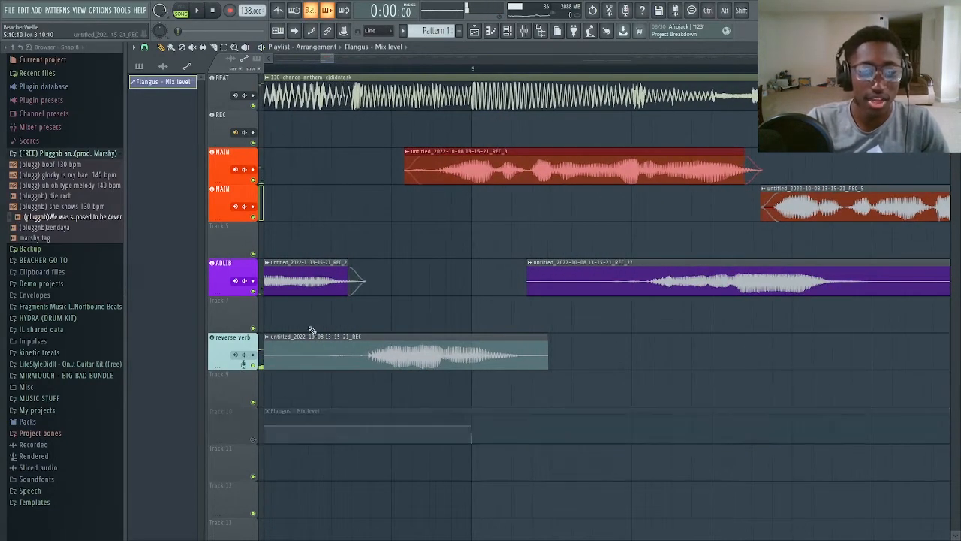
click(412, 68)
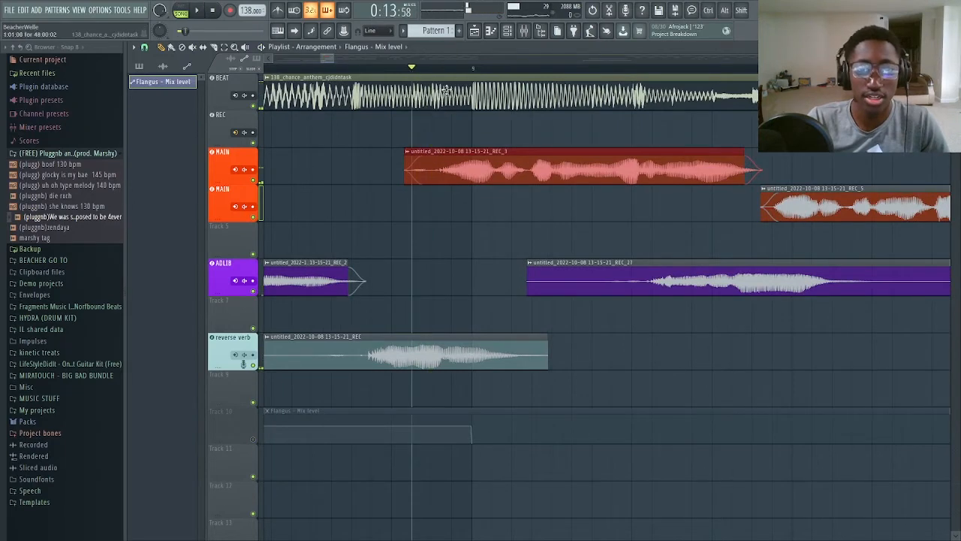
click(253, 440)
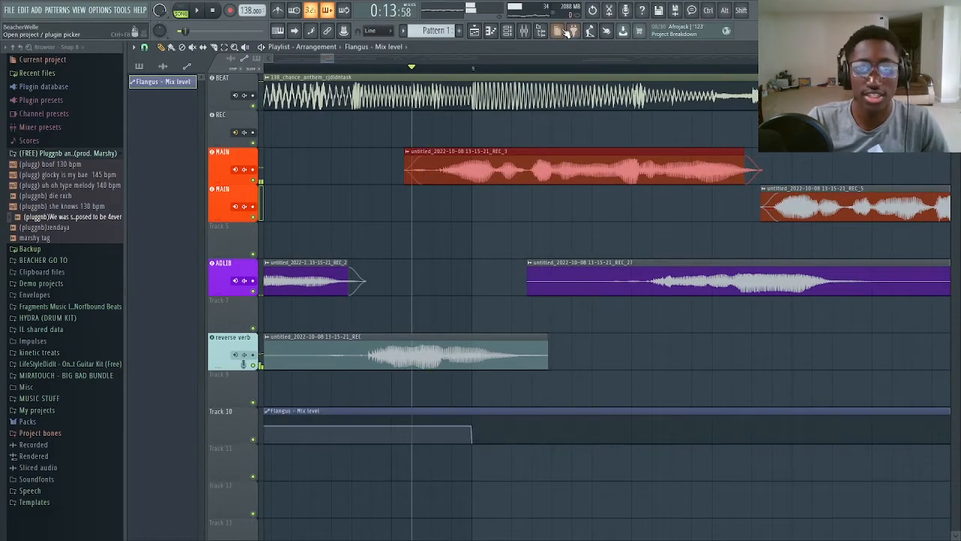
Play briefly from bar 9, stop, and look over the arranged vocal sections and the automation clip.
click(473, 68)
key(space)
key(space)
scroll(447, 275, down, 8)
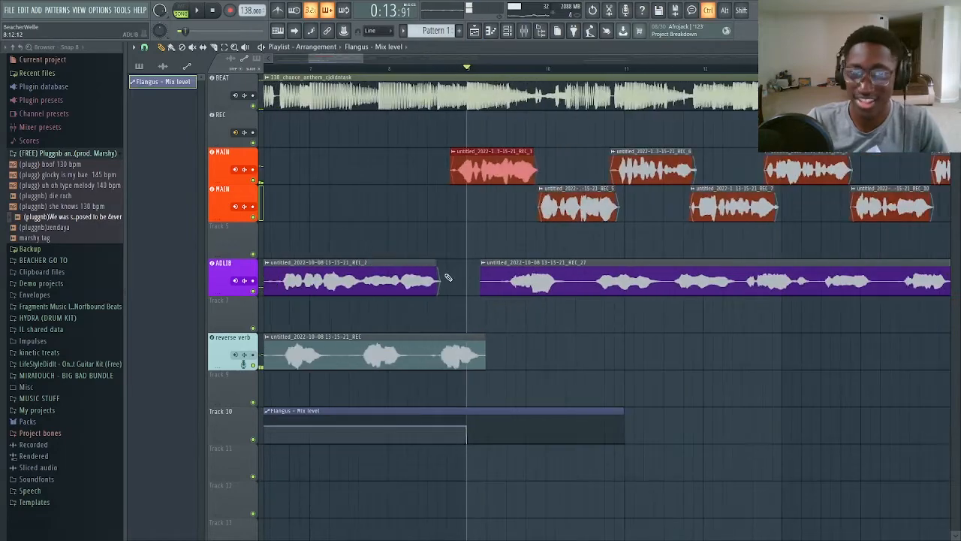
scroll(434, 307, down, 1)
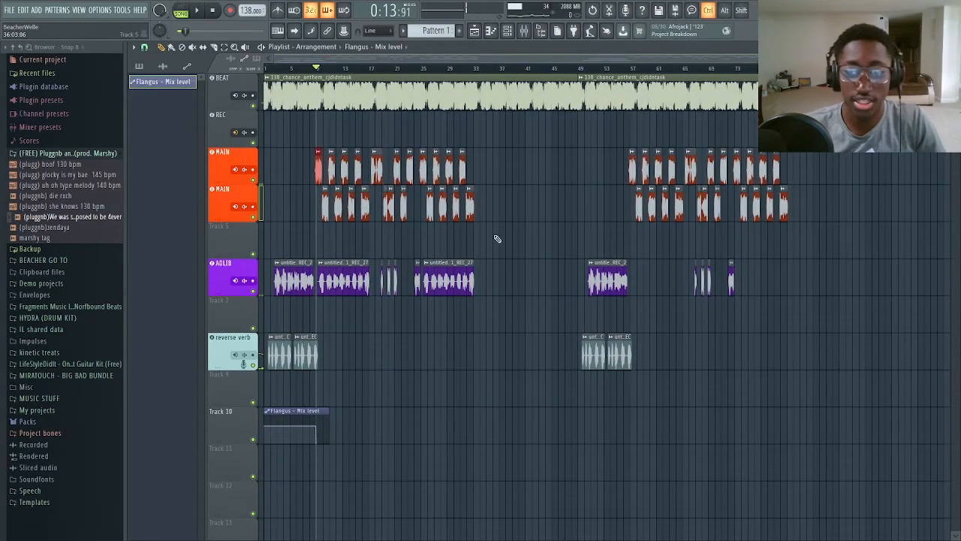
scroll(573, 294, up, 6)
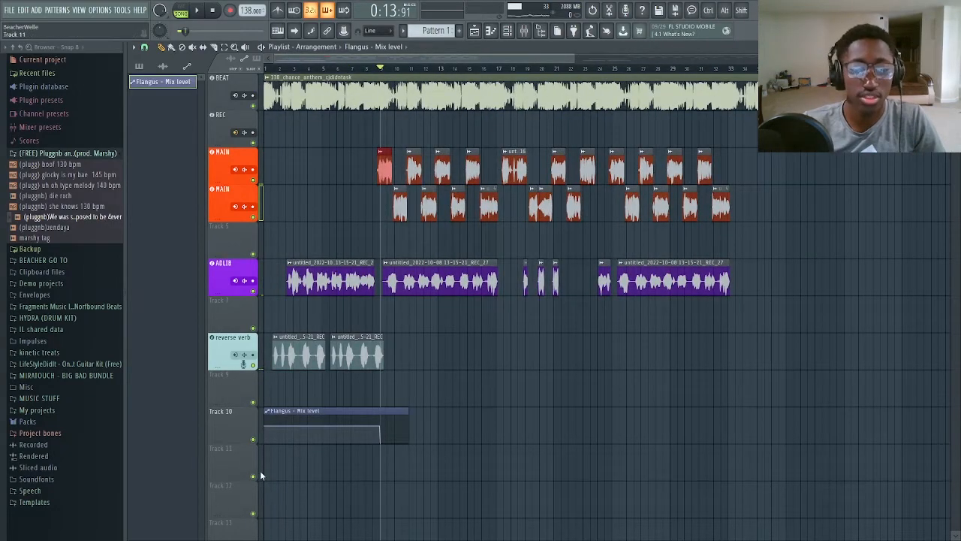
scroll(403, 343, up, 4)
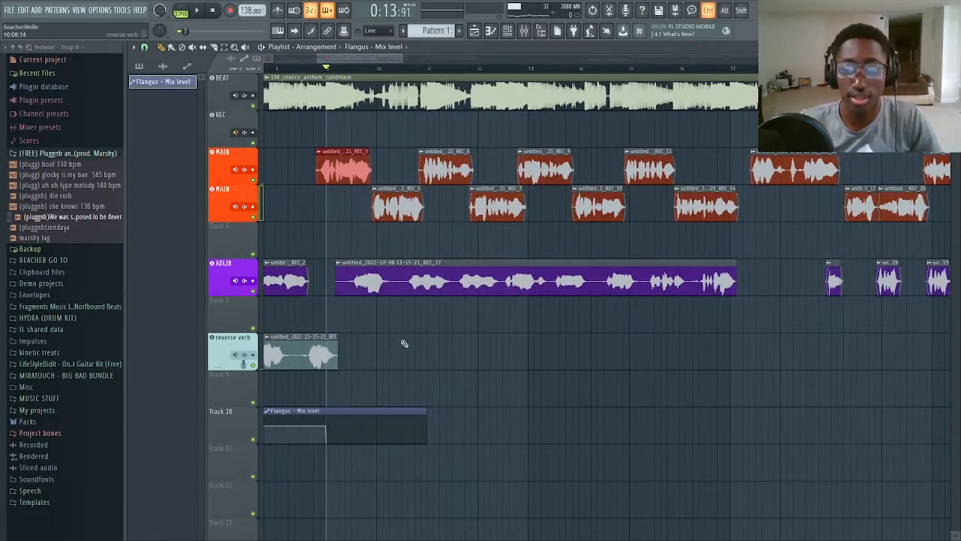
scroll(403, 343, down, 5)
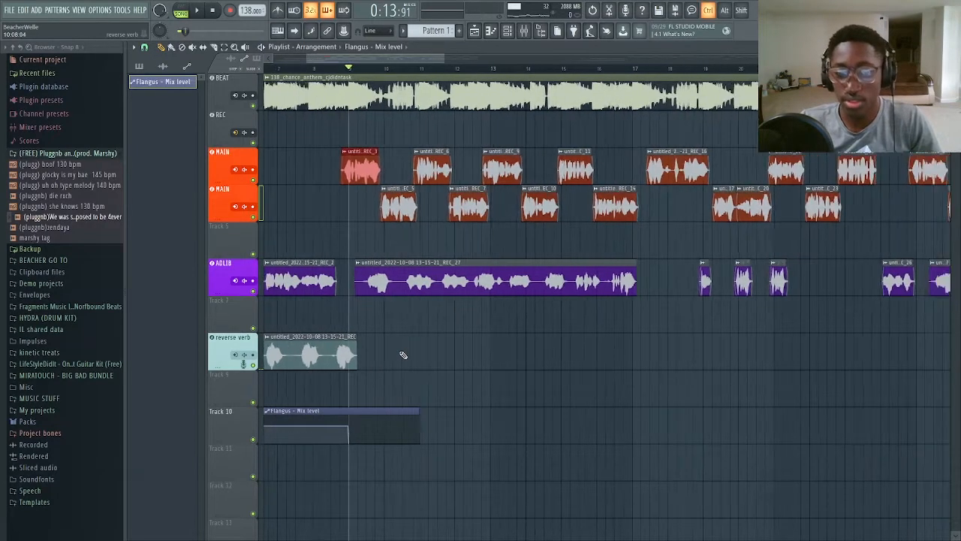
Select the Flangus mix level clip on Track 10 and examine where it sits in the whole arrangement.
drag(408, 310, 672, 535)
scroll(534, 331, down, 1)
scroll(535, 330, down, 2)
scroll(494, 353, down, 2)
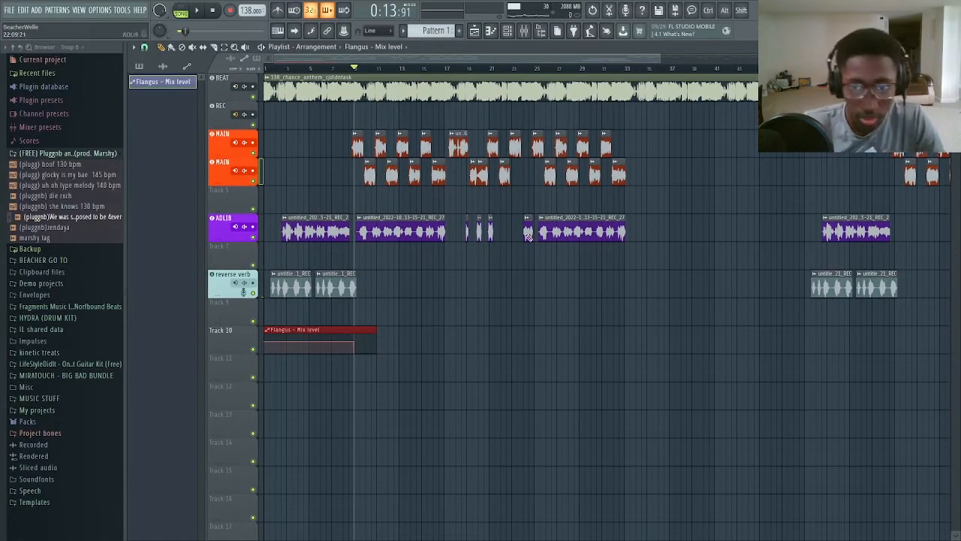
scroll(365, 328, down, 4)
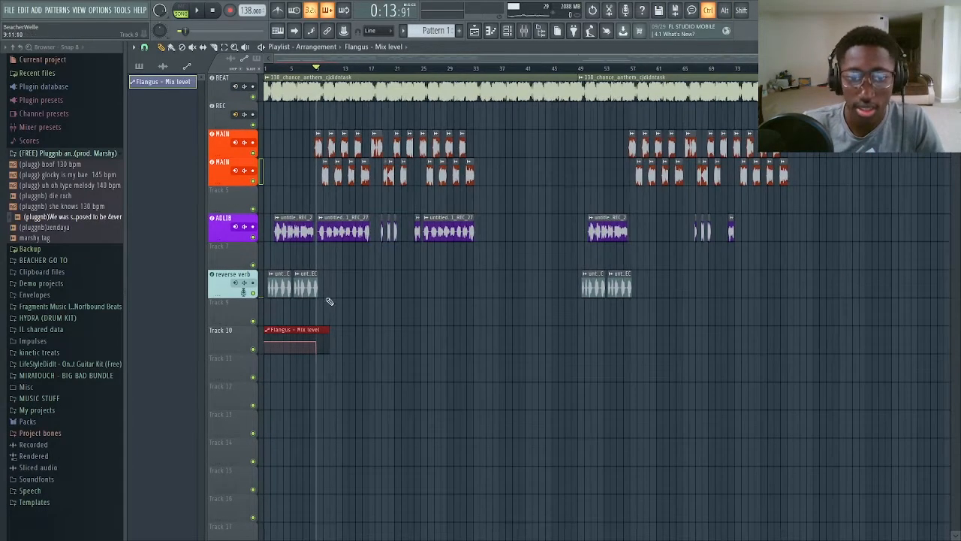
scroll(289, 279, up, 7)
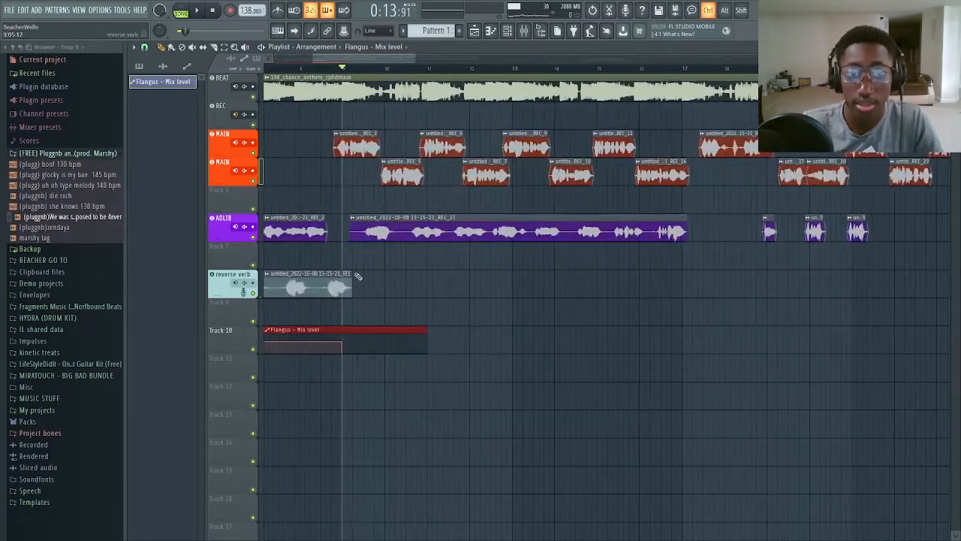
scroll(395, 292, down, 1)
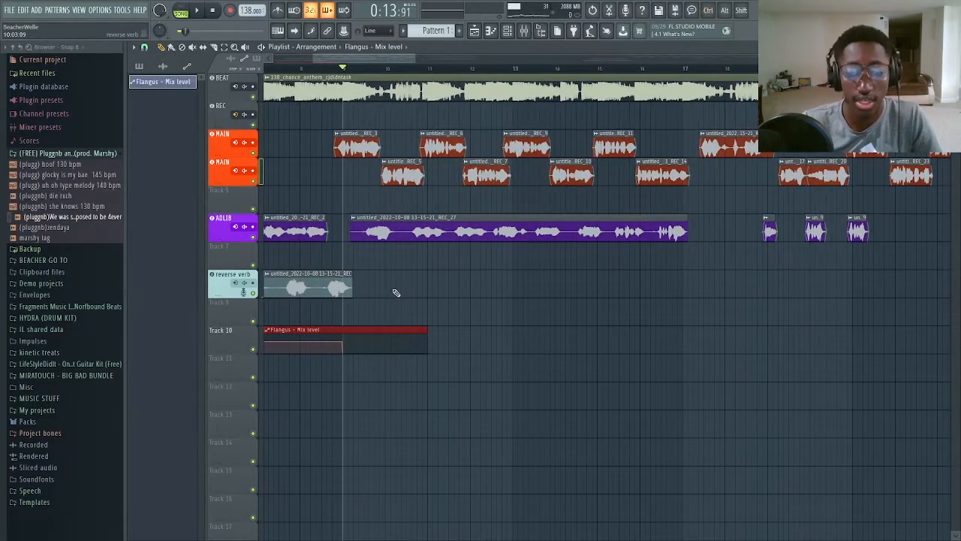
Select the long ADLIB clip at bars 9 to 17, and then the short ADLIB clip near bar 20.
drag(381, 233, 401, 241)
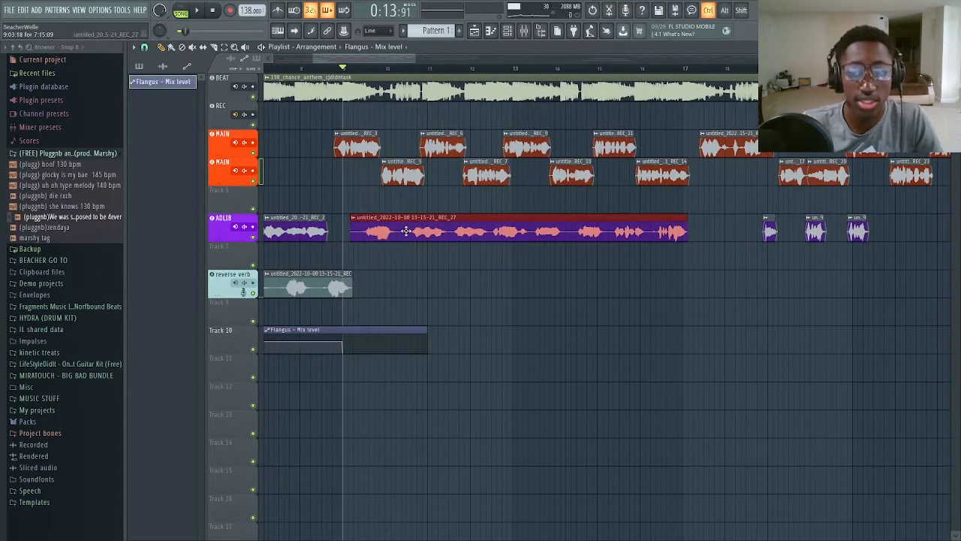
scroll(406, 230, down, 4)
scroll(664, 245, up, 3)
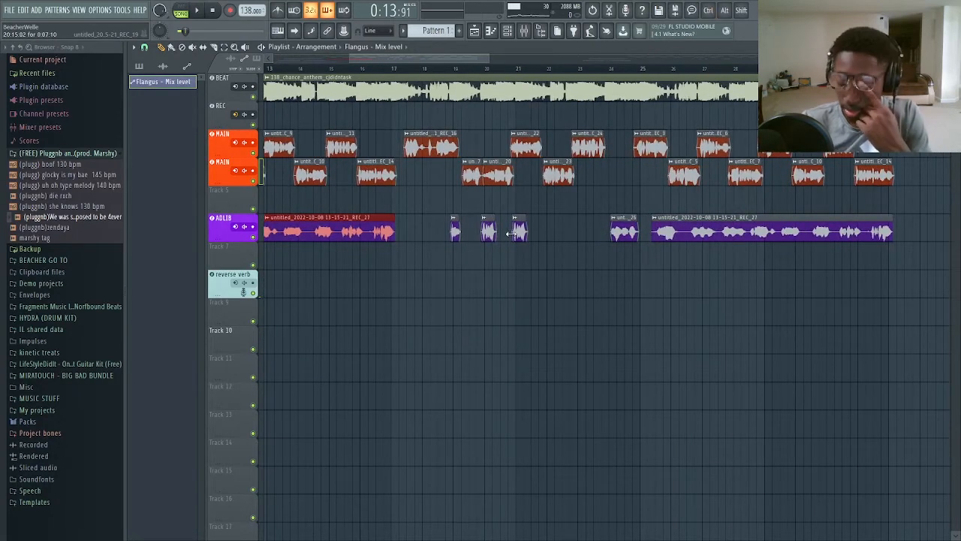
click(490, 229)
scroll(481, 225, up, 3)
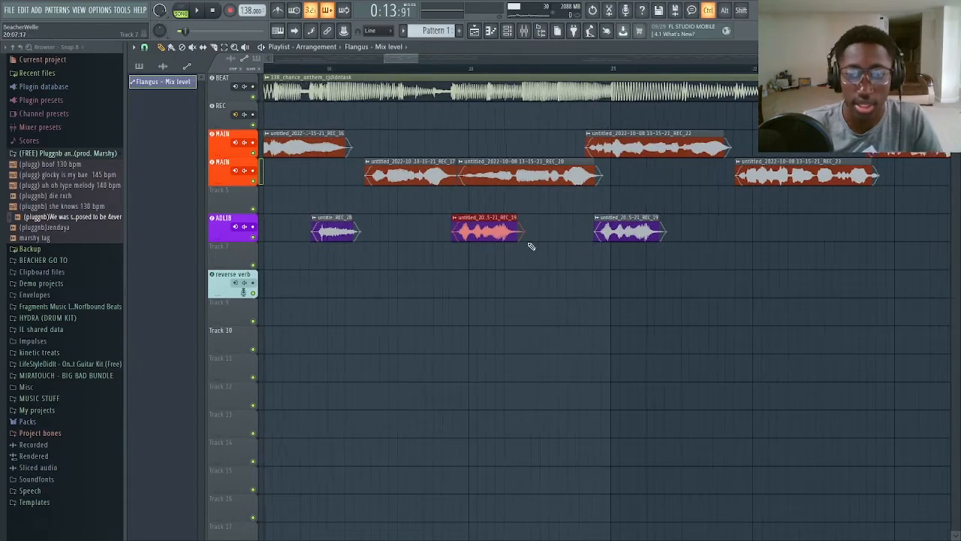
Mute both MAIN tracks and play the short ADLIB clips over the beat from just after bar 19.
scroll(530, 243, down, 1)
click(253, 181)
click(253, 154)
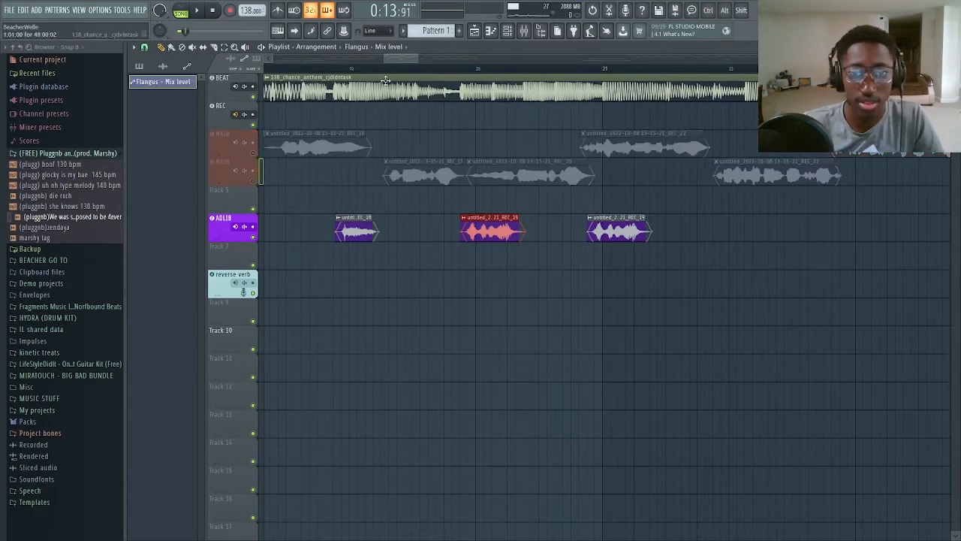
scroll(387, 77, down, 3)
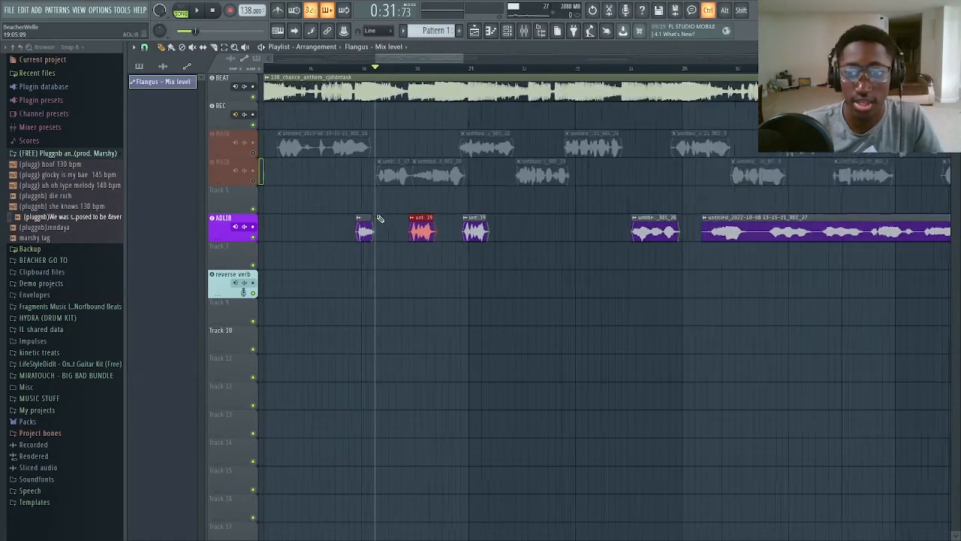
key(space)
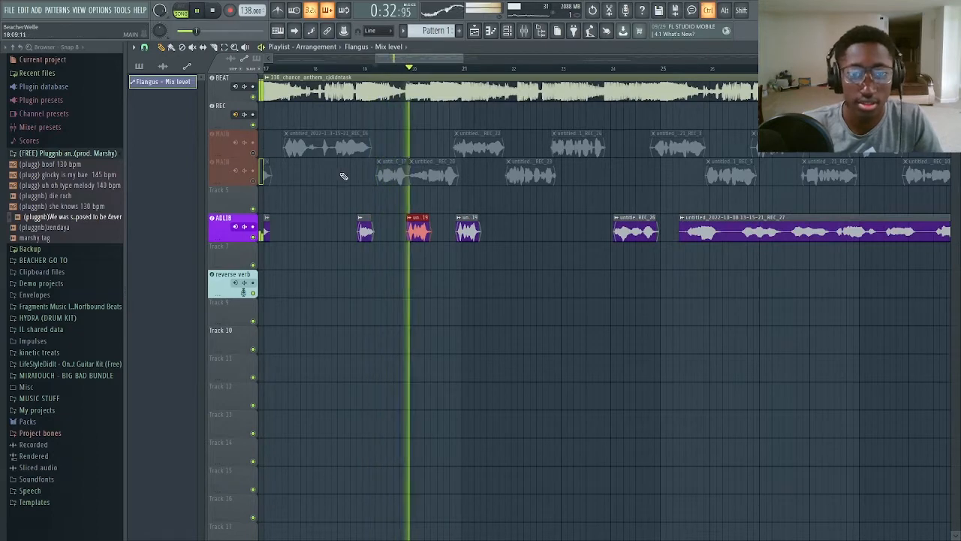
key(space)
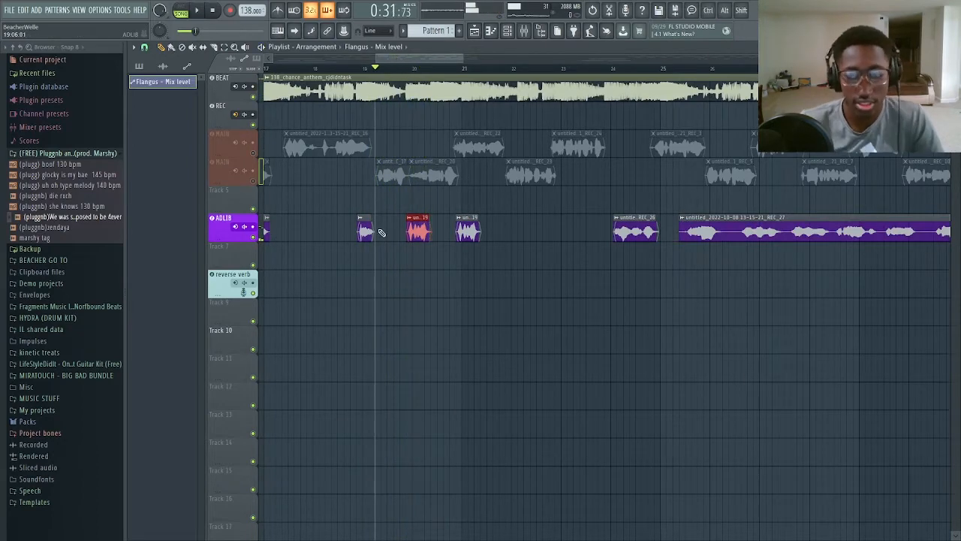
Inspect the short ADLIB clips between bars 18 and 25, selecting them in turn.
scroll(357, 197, down, 4)
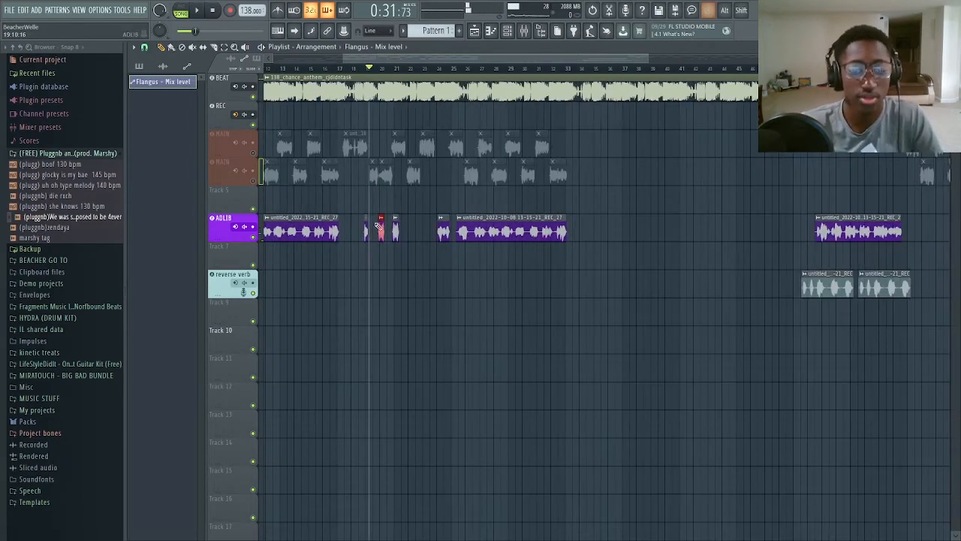
scroll(379, 225, up, 2)
scroll(384, 209, down, 2)
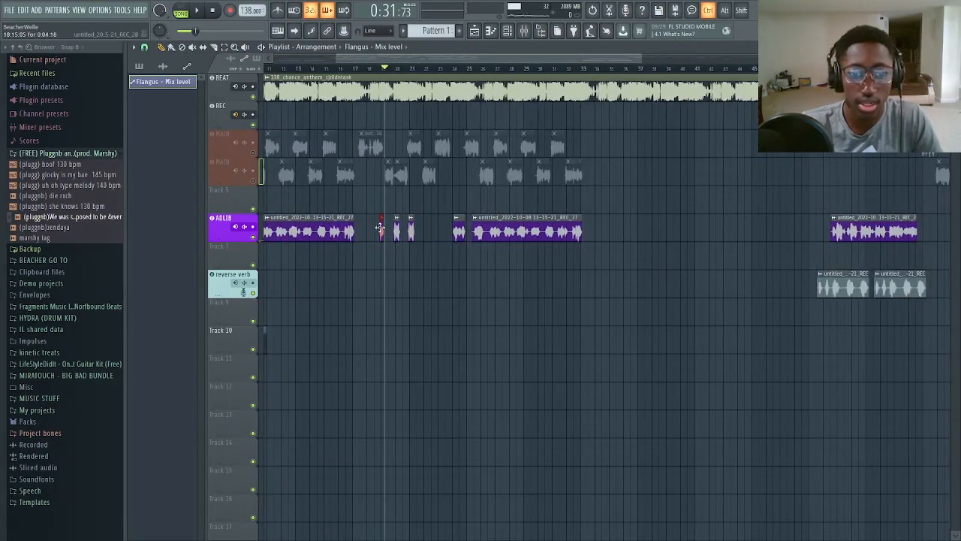
scroll(434, 213, up, 4)
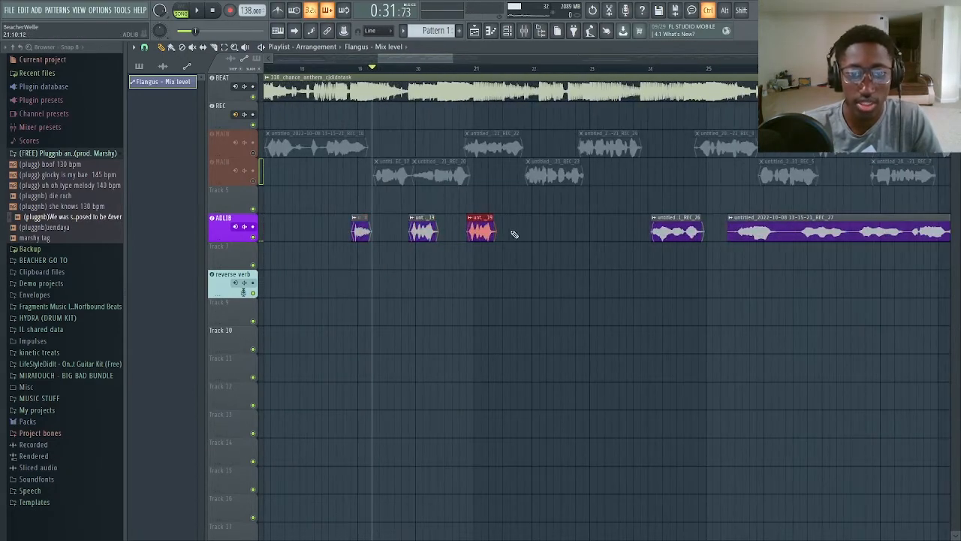
scroll(514, 235, down, 4)
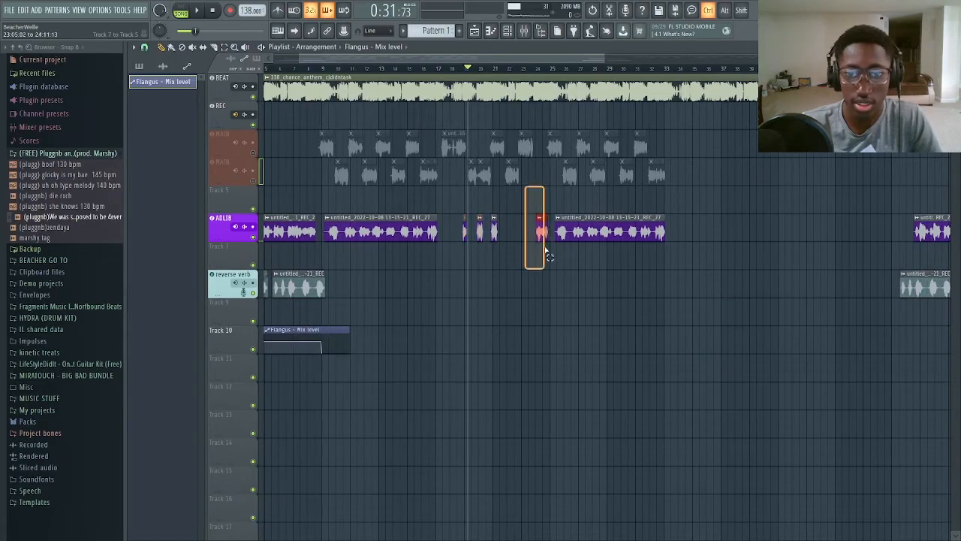
scroll(542, 205, up, 2)
scroll(538, 174, down, 4)
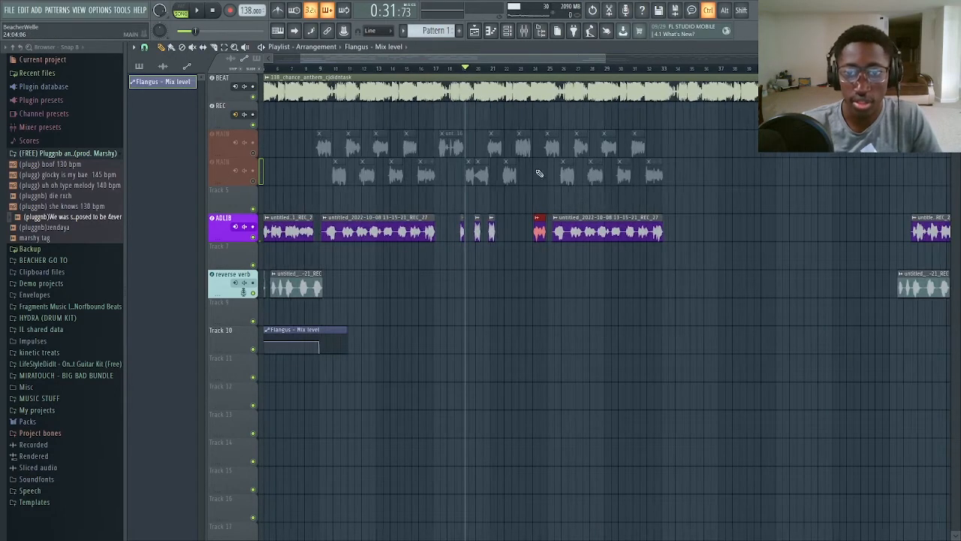
scroll(466, 212, up, 3)
scroll(525, 203, up, 2)
scroll(476, 232, down, 4)
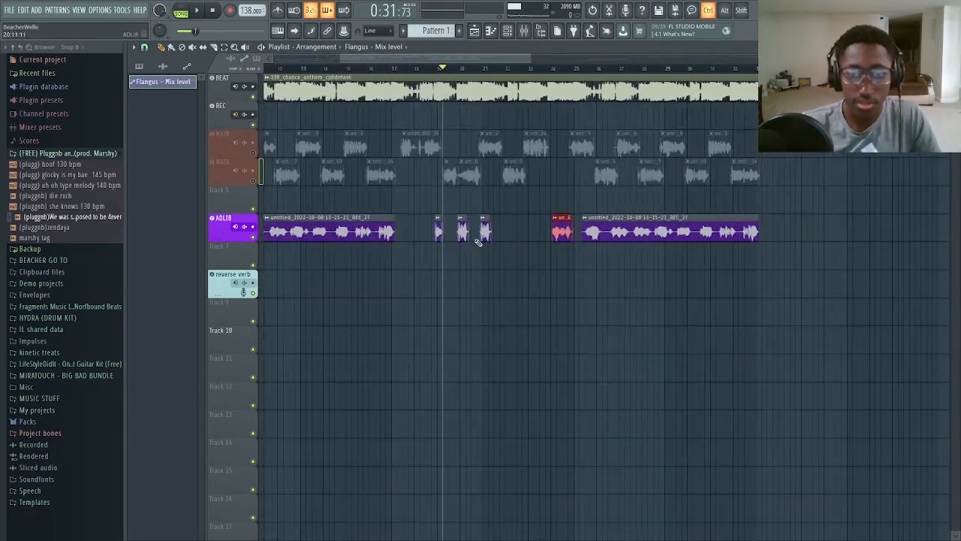
Select the long ADLIB clip at bars 9 to 17 and place the playhead at bar 9.
drag(371, 220, 429, 253)
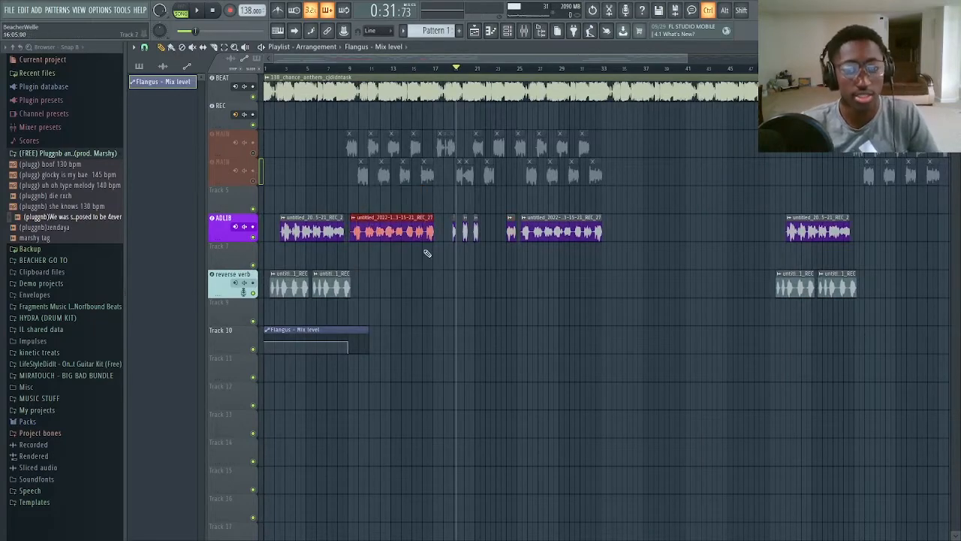
scroll(428, 253, up, 2)
scroll(338, 219, down, 3)
scroll(338, 220, up, 3)
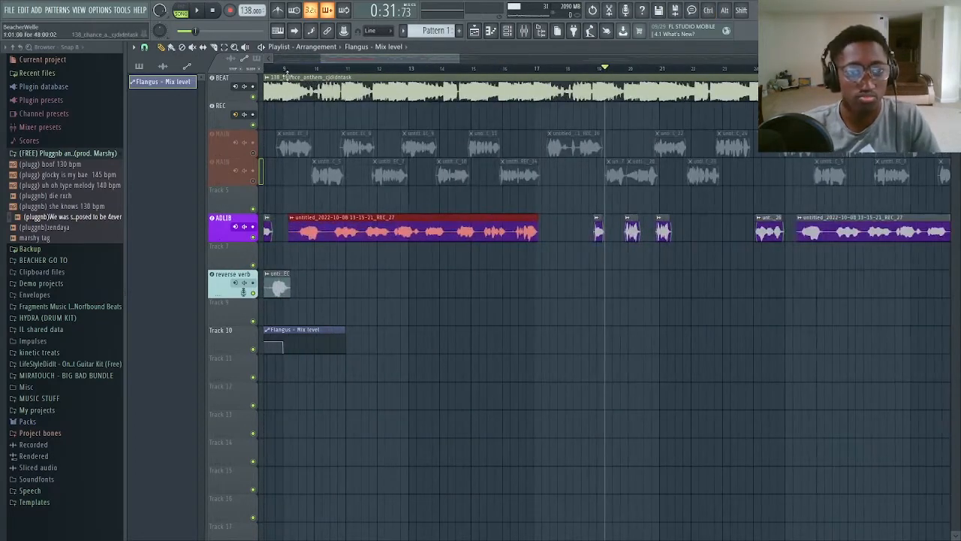
scroll(347, 225, down, 3)
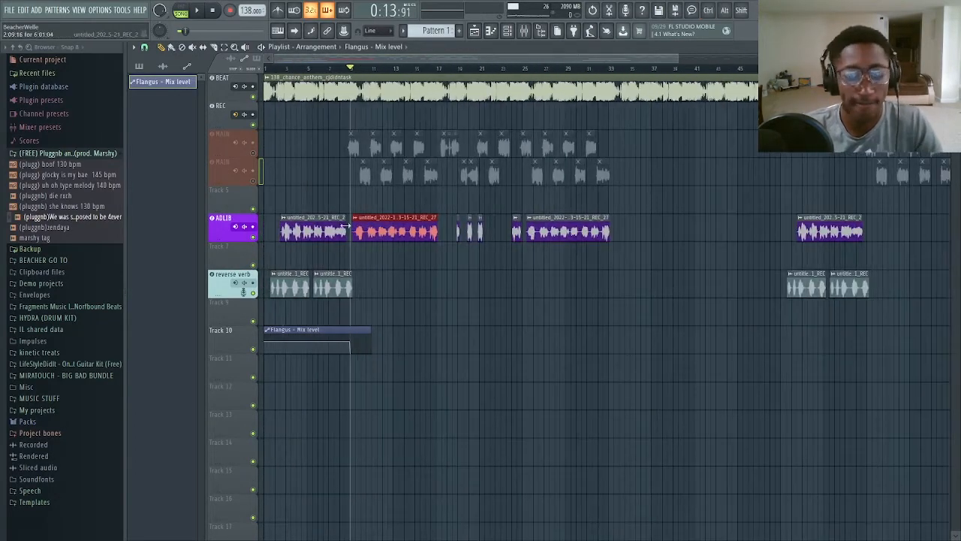
Select the long ADLIB clip starting near bar 25, and unmute both MAIN vocal tracks.
click(526, 229)
scroll(583, 236, down, 2)
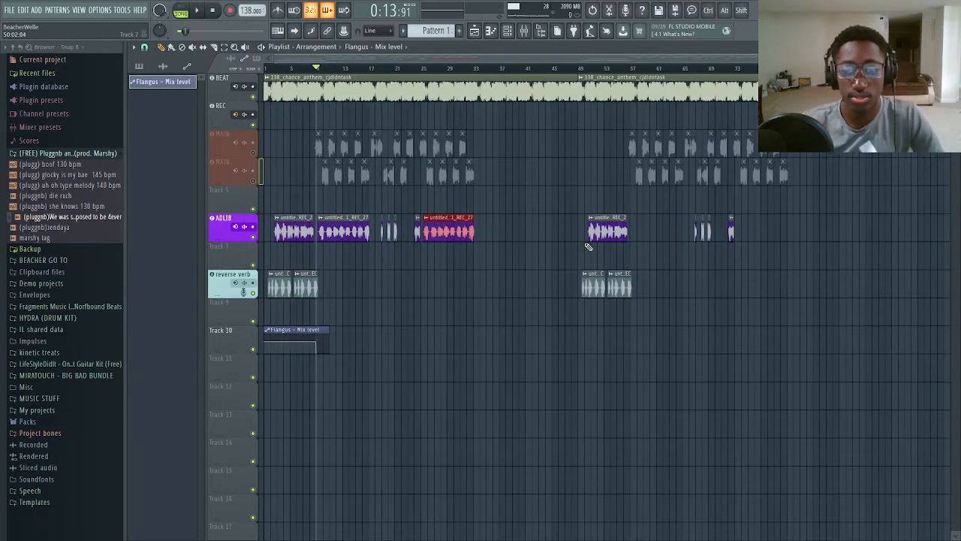
click(256, 173)
click(256, 153)
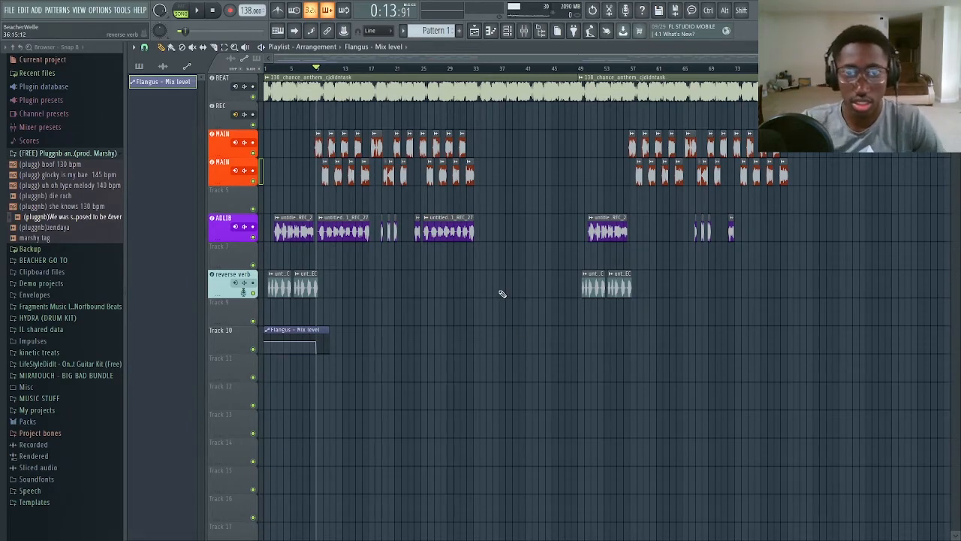
Review the mixer tracks from BEAT through reverse verb and back, and close the mixer.
click(524, 33)
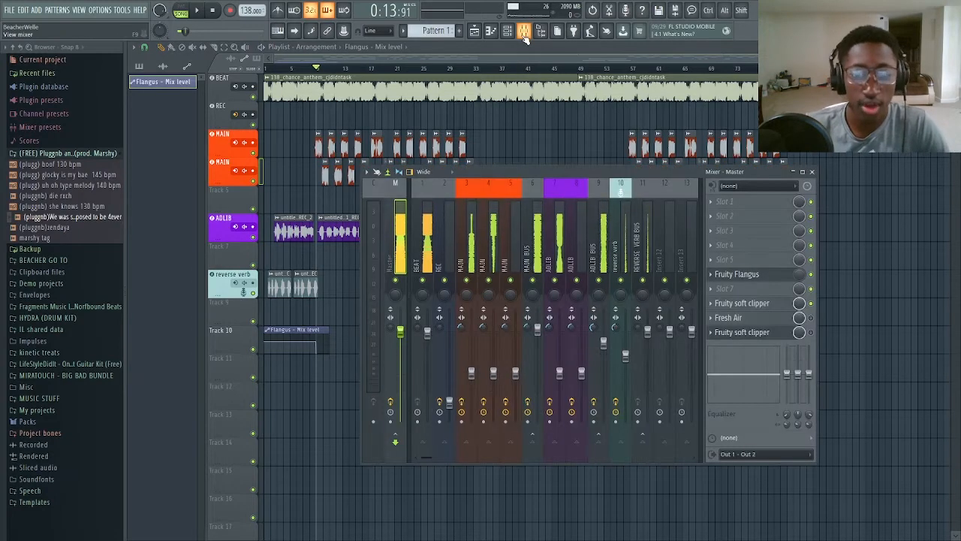
click(423, 259)
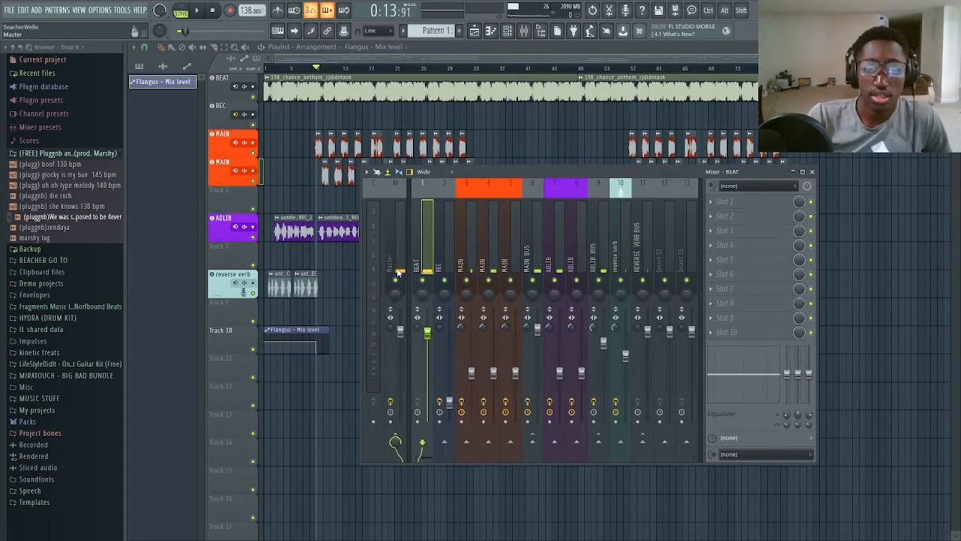
drag(435, 253, 613, 248)
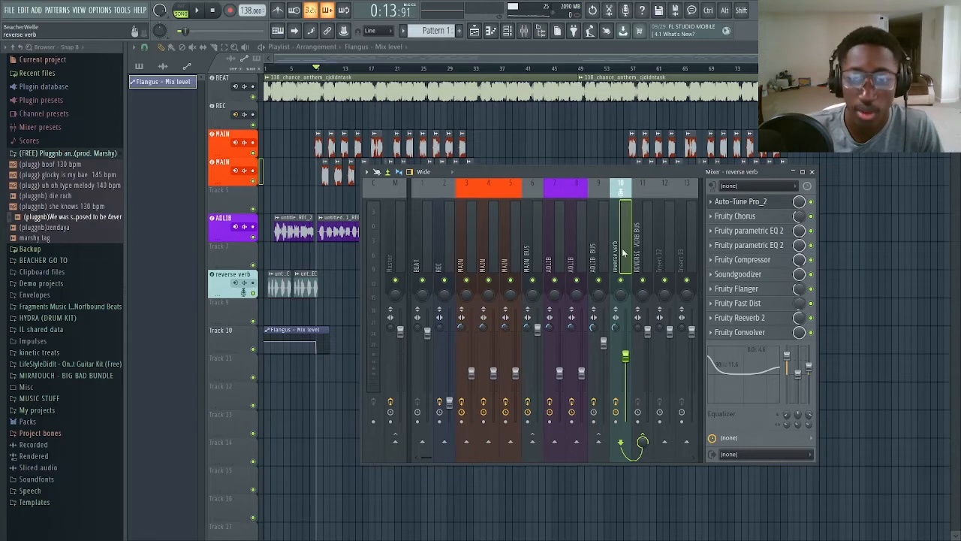
drag(622, 252, 423, 254)
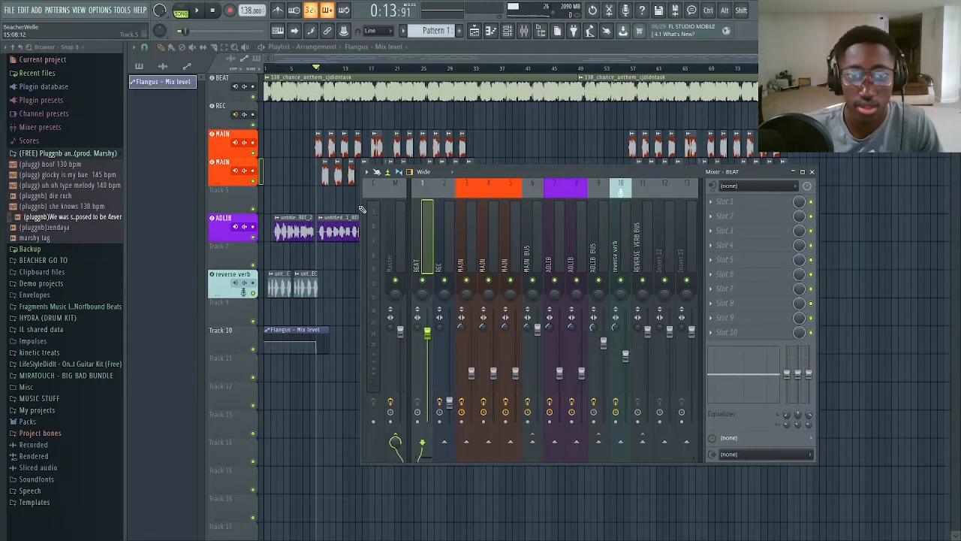
key(F9)
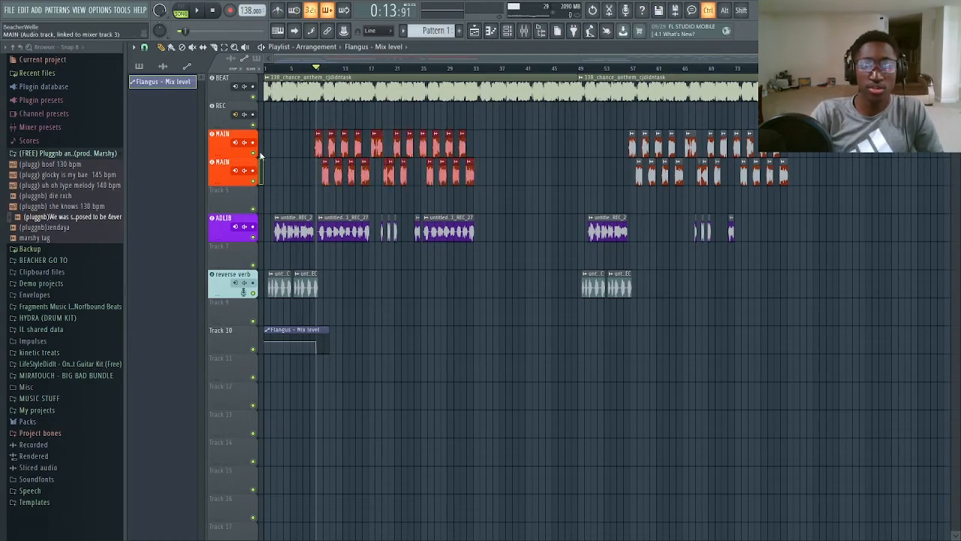
Inspect the MAIN and ADLIB layers from bar 9, selecting the three short ADLIB clips between bars 18 and 22 and clearing the selection.
scroll(299, 171, up, 3)
scroll(299, 171, up, 5)
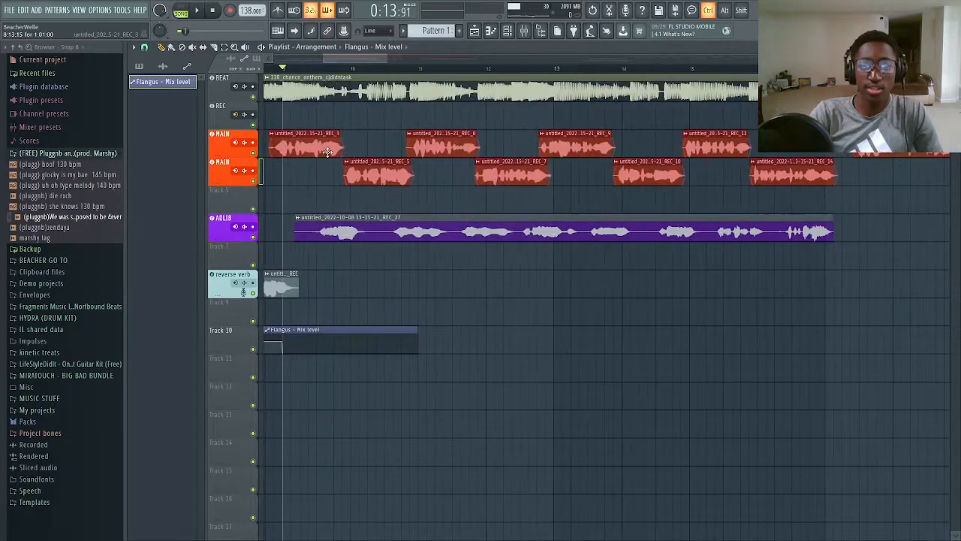
scroll(308, 151, down, 2)
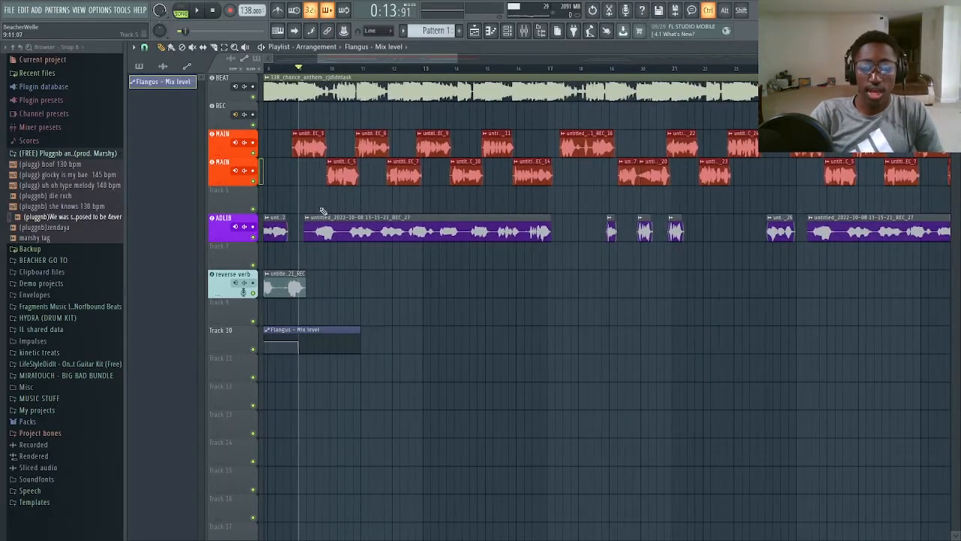
drag(554, 213, 702, 241)
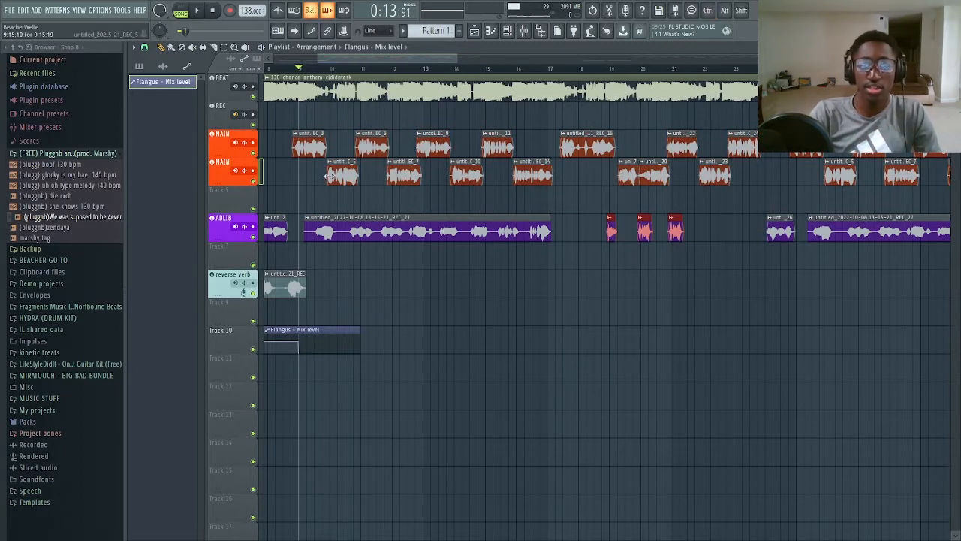
ctrl+click(369, 203)
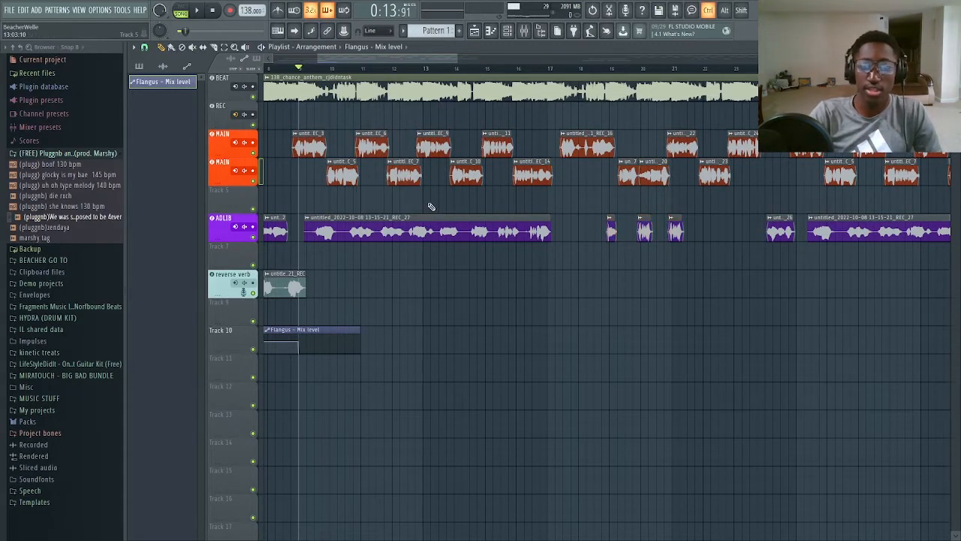
scroll(433, 202, down, 3)
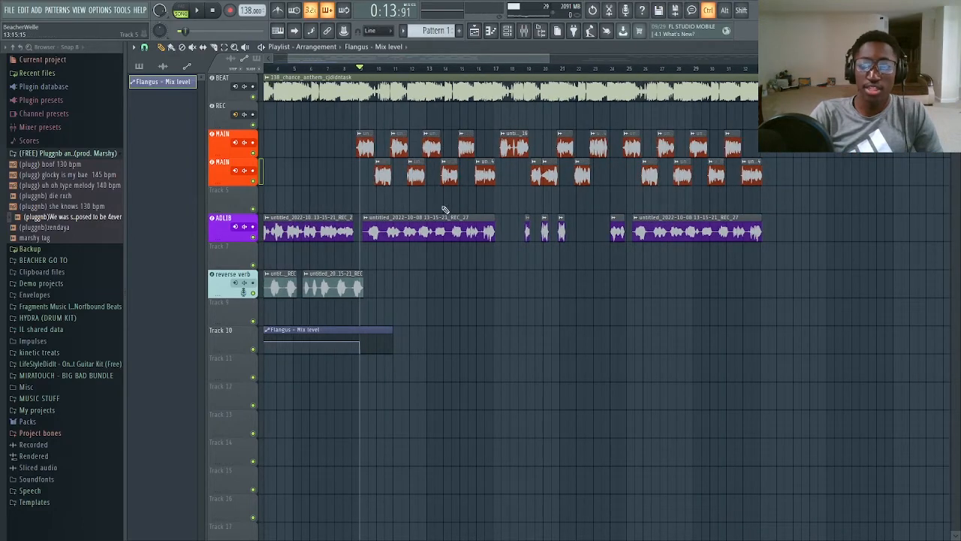
scroll(461, 204, up, 3)
scroll(466, 198, down, 3)
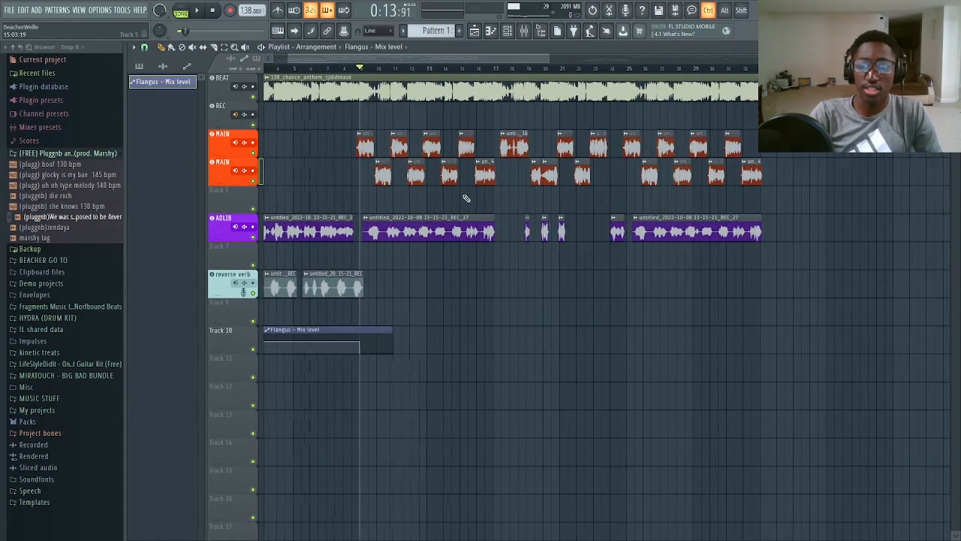
scroll(466, 197, down, 3)
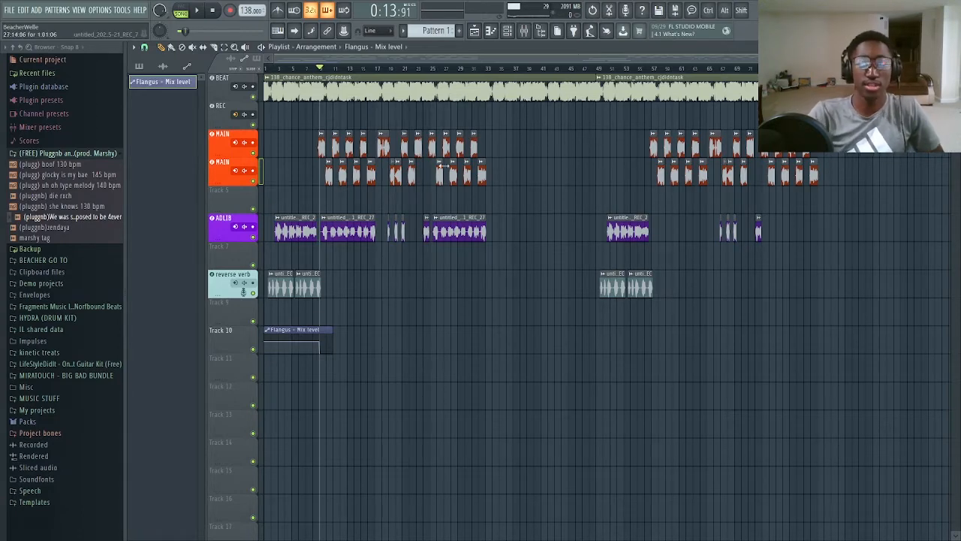
Play the arrangement from the start of the song past the end of the first vocal section, and stop playback.
scroll(293, 100, up, 5)
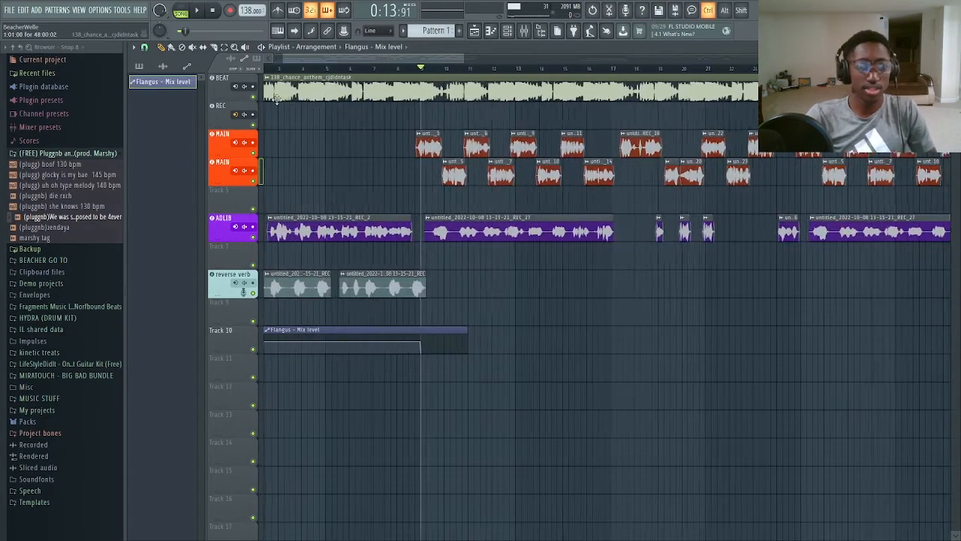
scroll(293, 100, down, 5)
drag(503, 72, 25, 75)
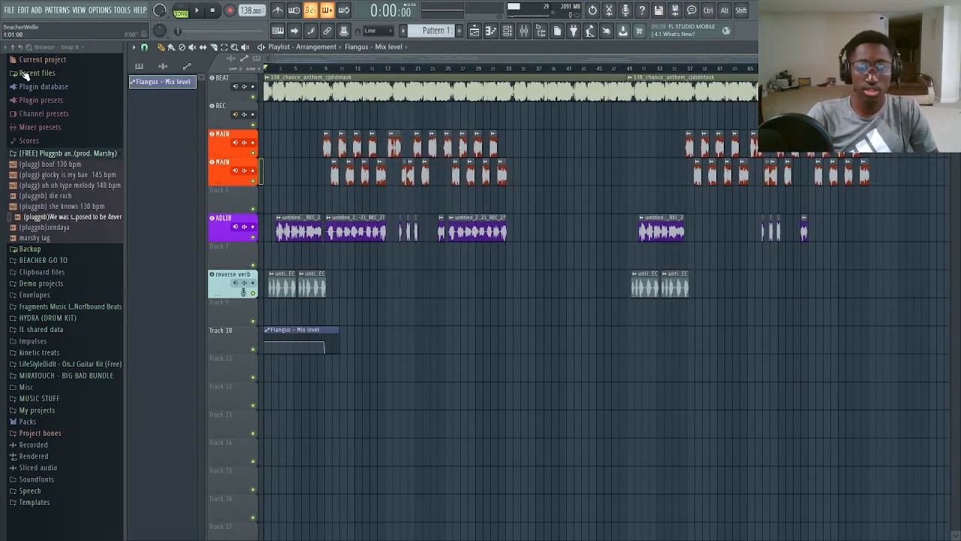
key(space)
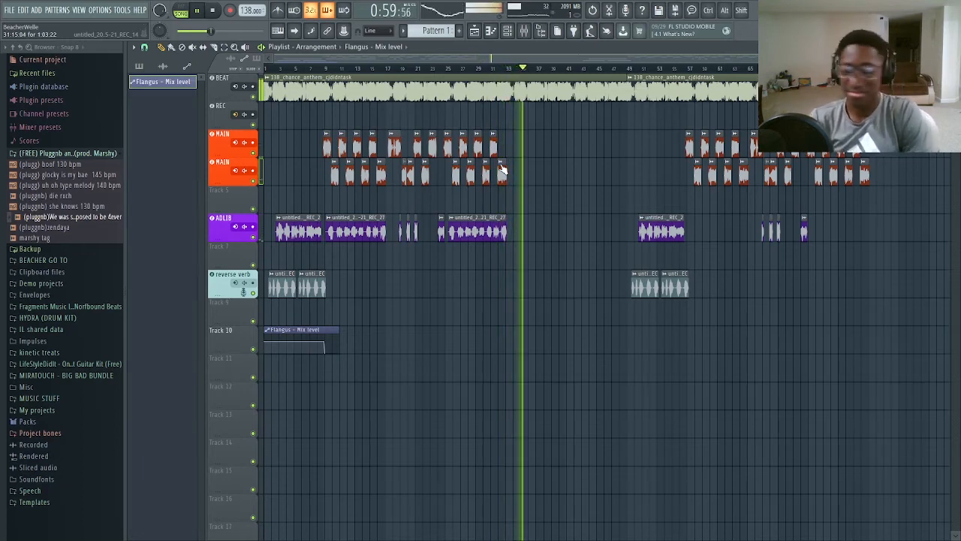
key(space)
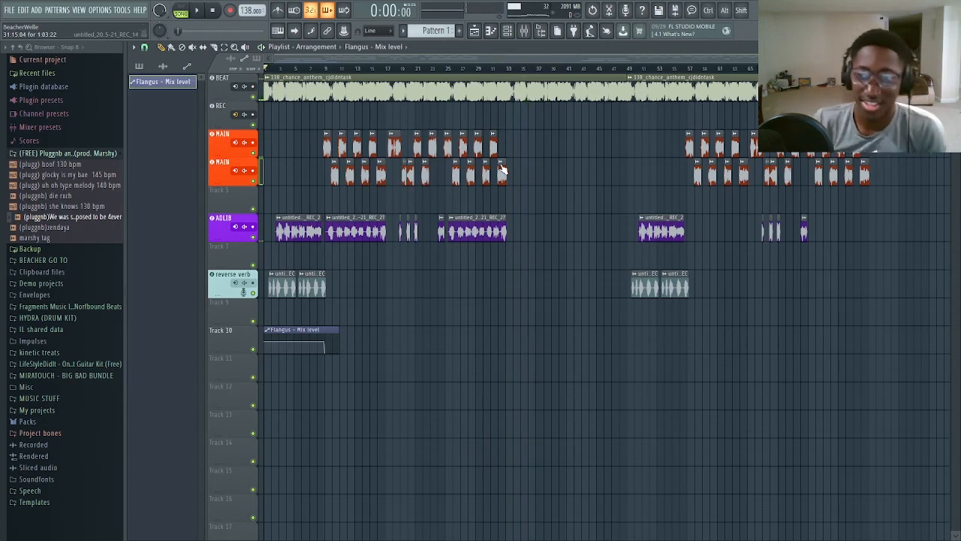